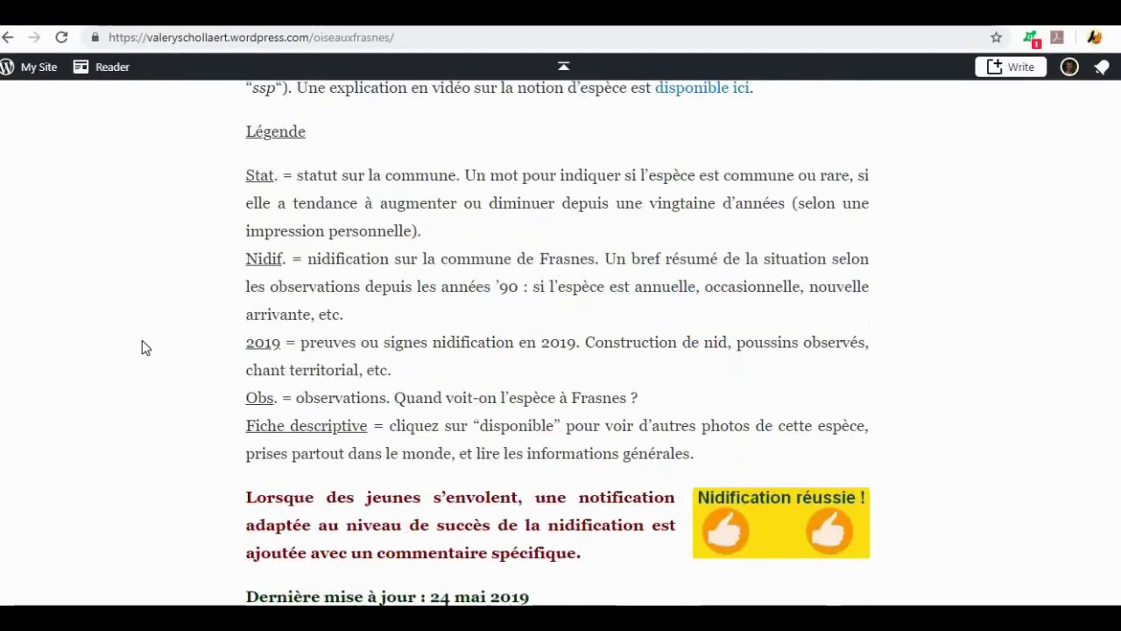
Look through the bird species list on the Frasnes page as far as the Alouette des champs entry
scroll(141, 340, "down", 8)
scroll(141, 340, "down", 18)
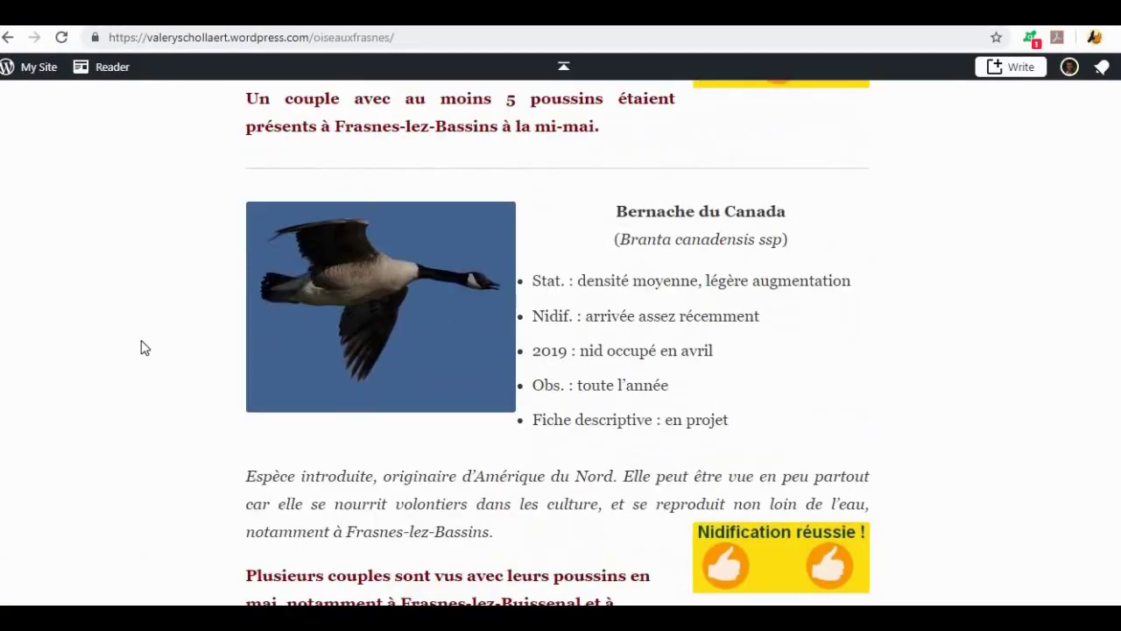
scroll(141, 340, "down", 20)
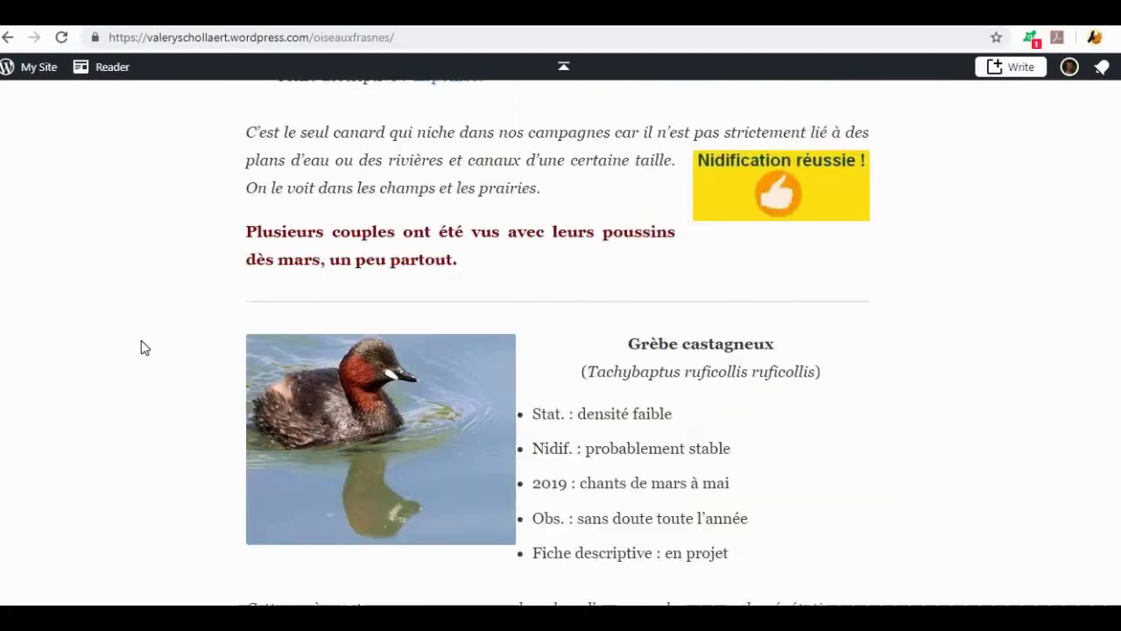
scroll(141, 340, "down", 18)
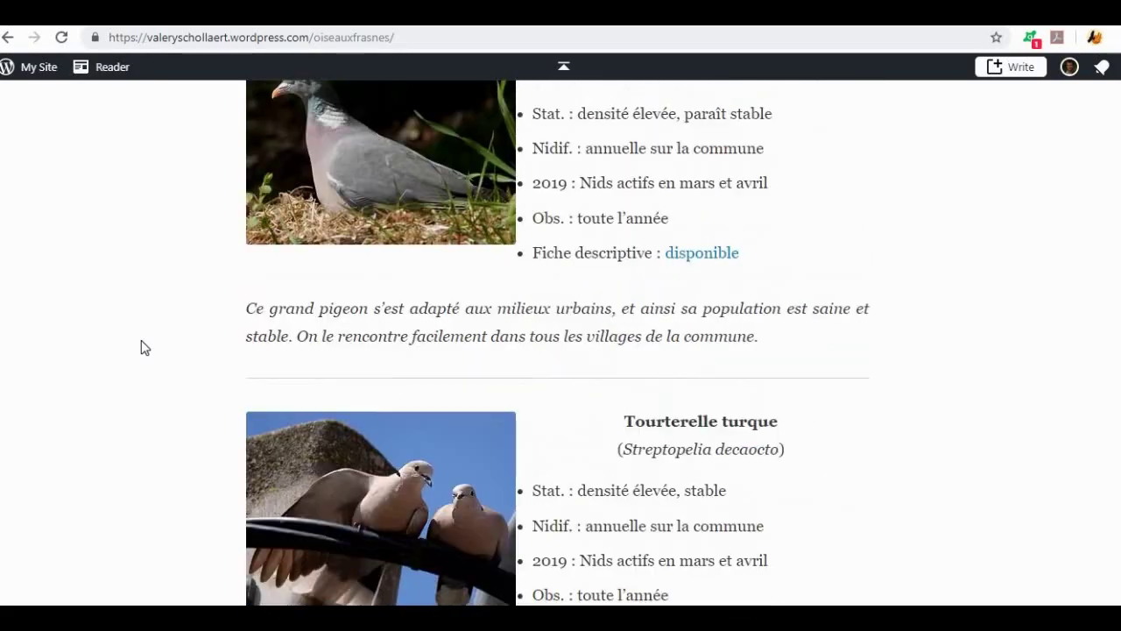
scroll(141, 347, "down", 20)
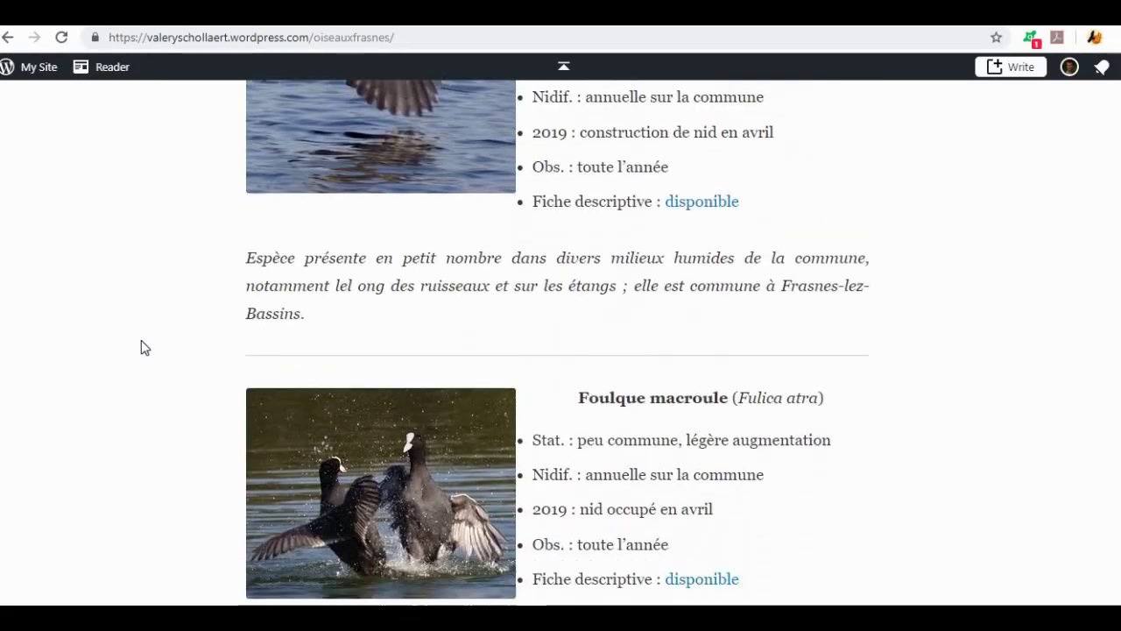
scroll(141, 342, "down", 5)
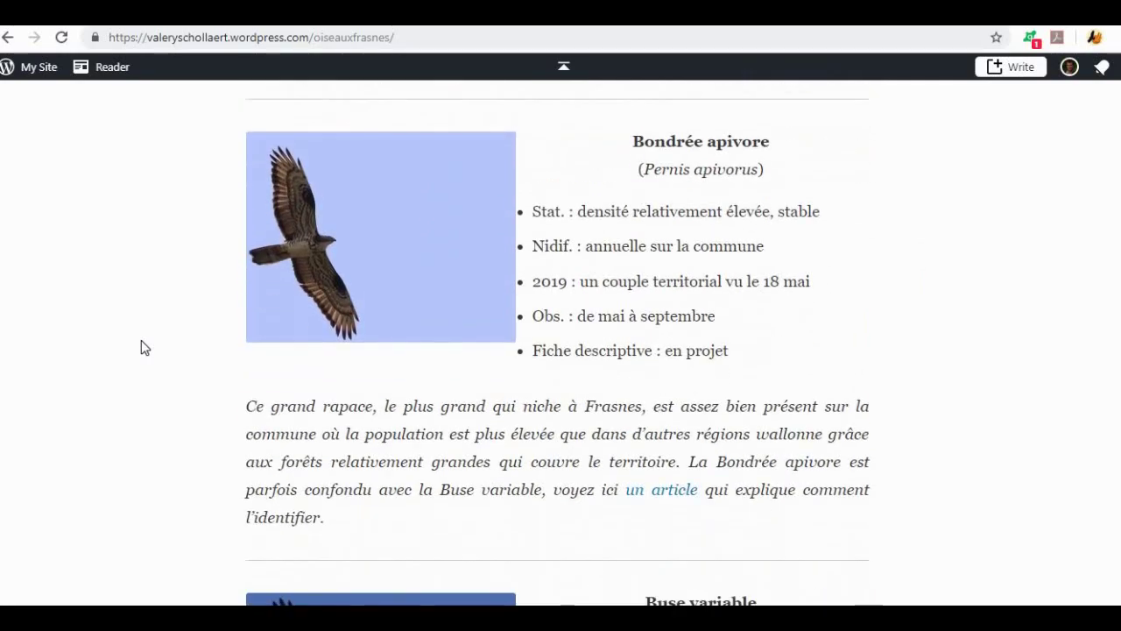
scroll(140, 341, "down", 4)
scroll(141, 347, "down", 5)
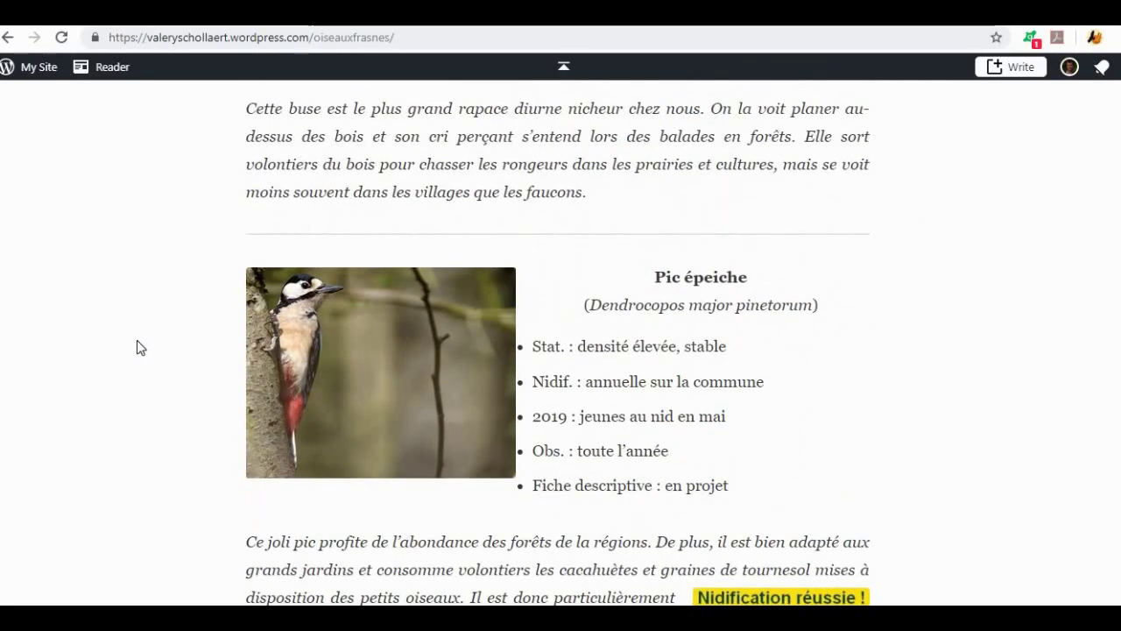
scroll(136, 339, "down", 12)
scroll(137, 347, "down", 15)
scroll(137, 347, "down", 11)
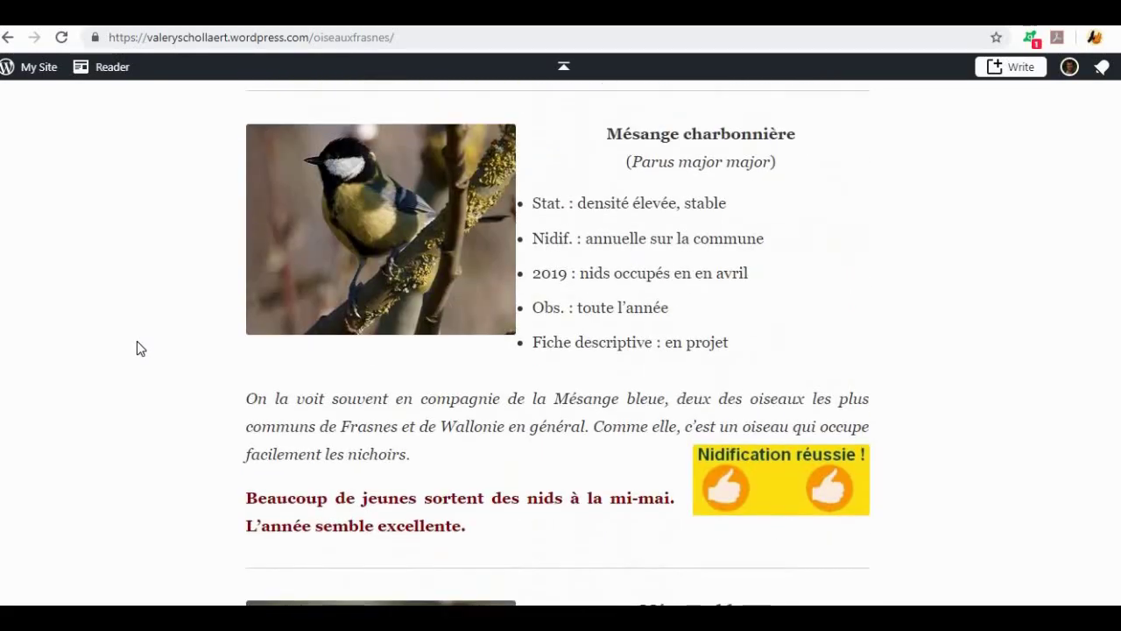
scroll(137, 348, "down", 6)
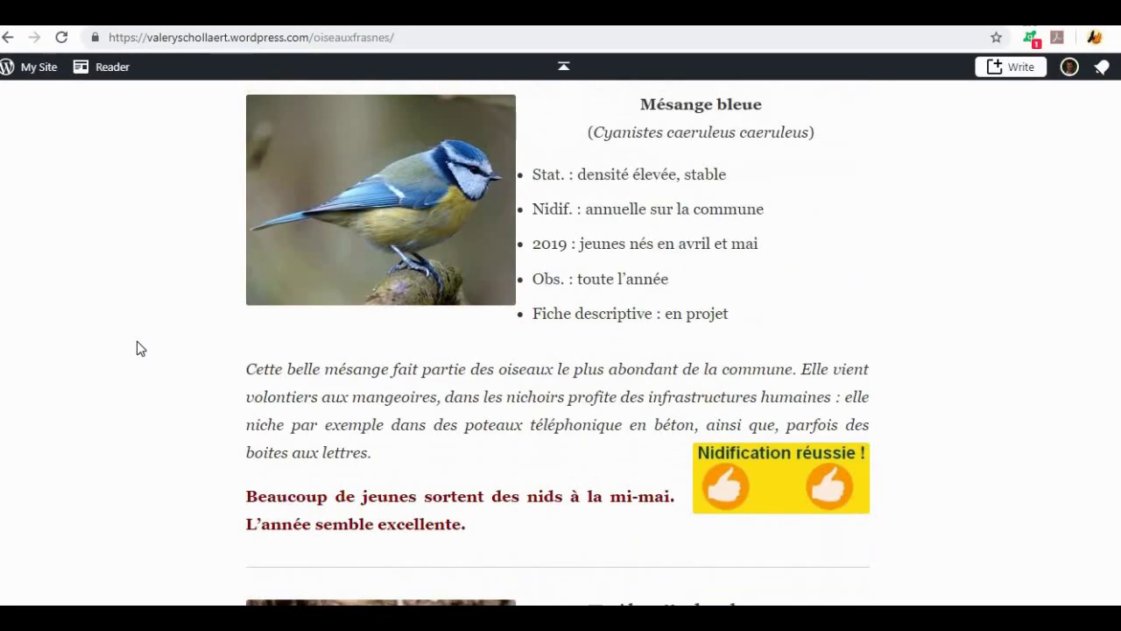
scroll(137, 348, "down", 2)
scroll(136, 347, "down", 2)
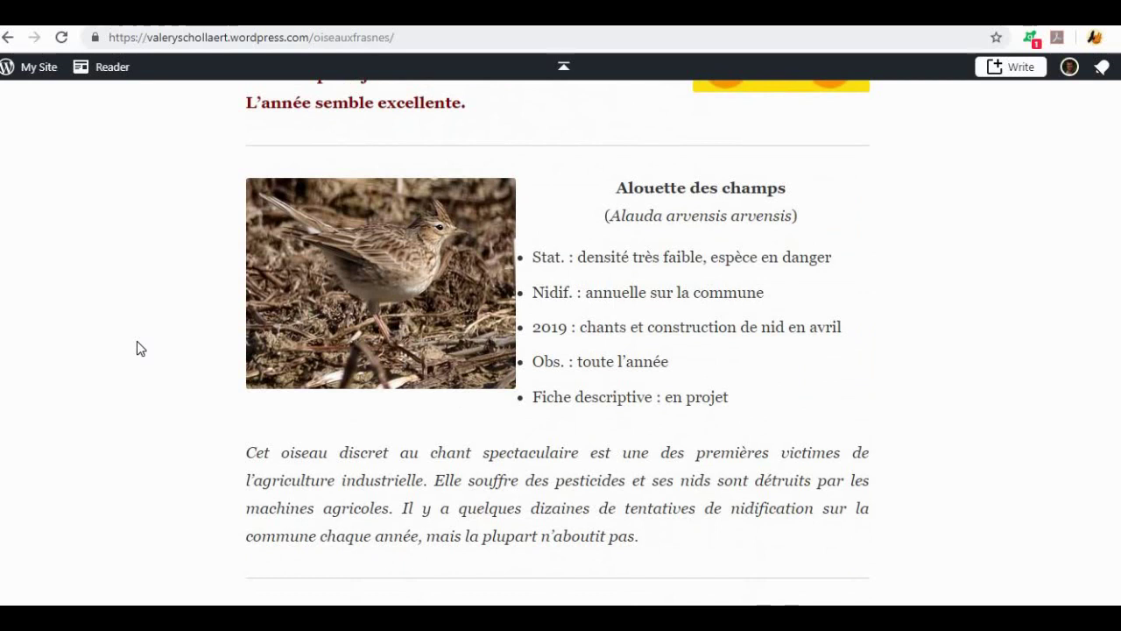
Copy the Alouette des champs photo and paste it as a new layer into the blank Sans titre 3 image in the image editor
right_click(405, 260)
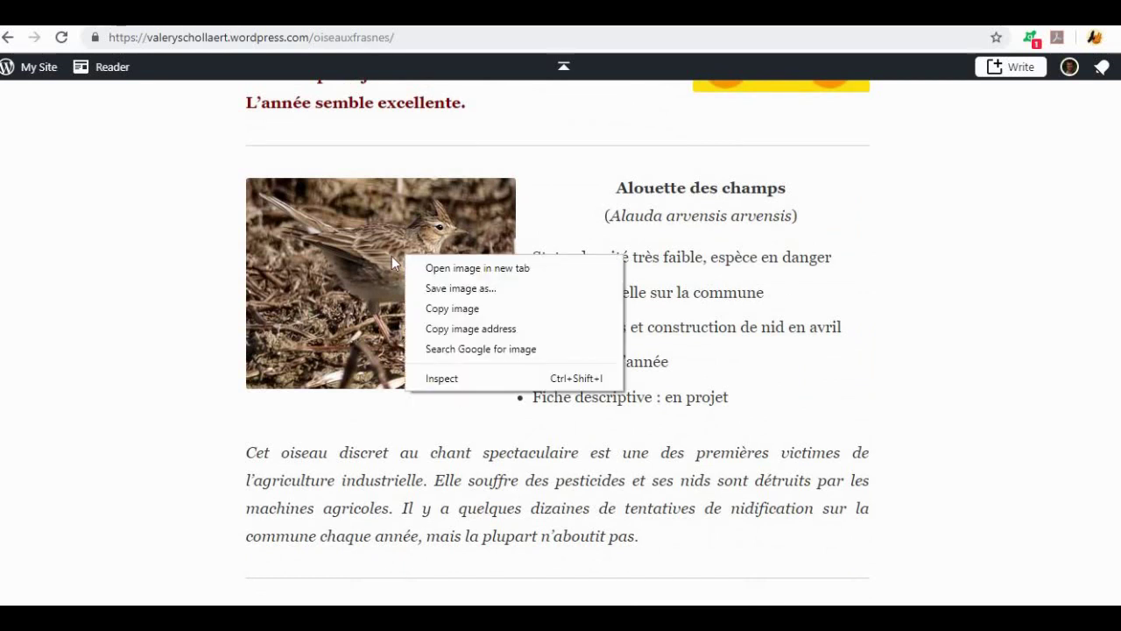
left_click(193, 438)
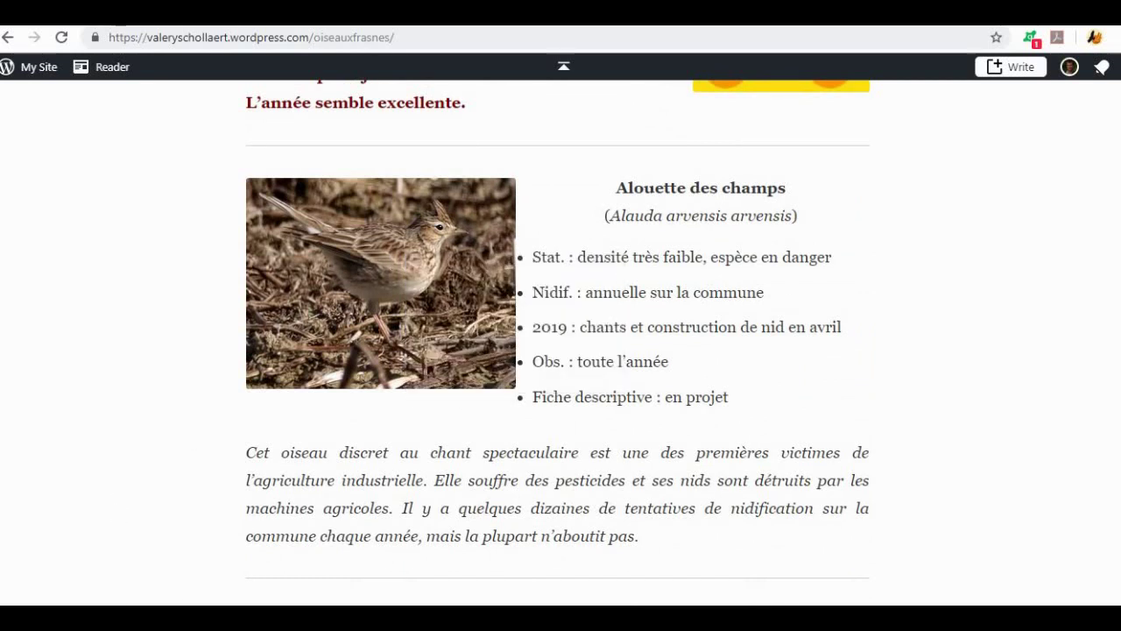
key("alt+Tab")
key("ctrl+v")
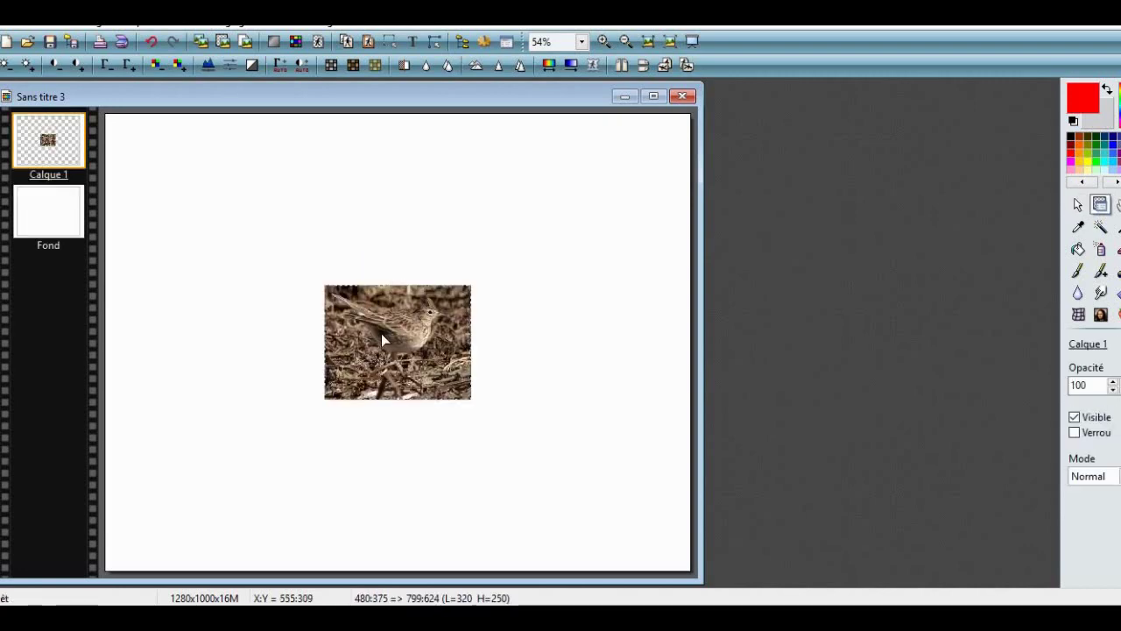
Place the pasted Alouette photo in the canvas's upper-left corner and merge it with the layer below
left_click_drag(295, 246, 167, 174)
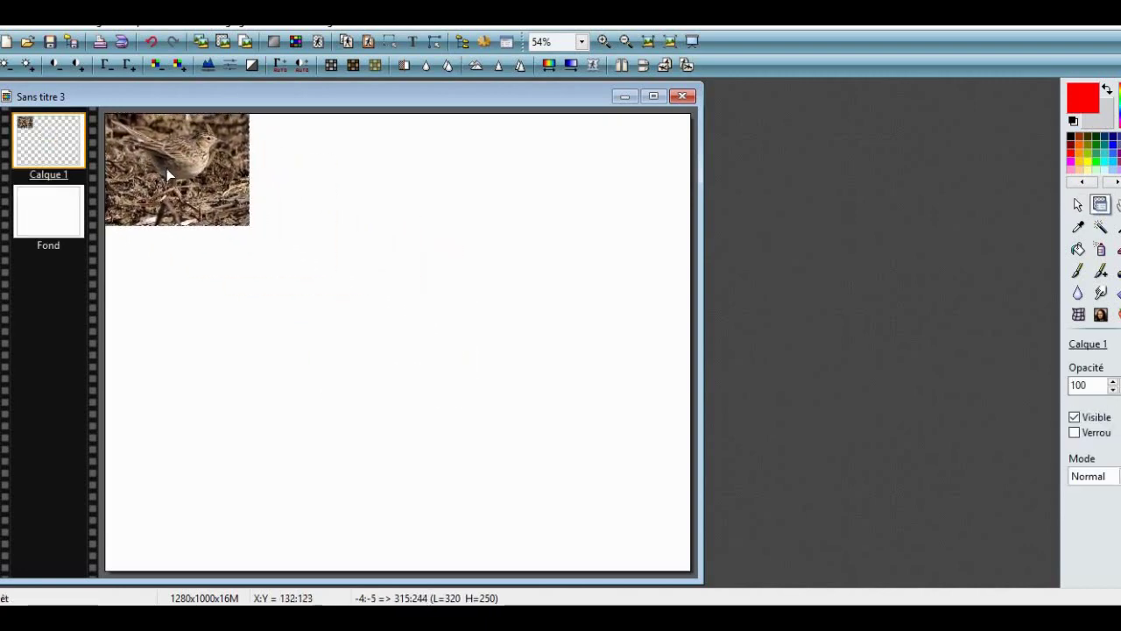
right_click(169, 166)
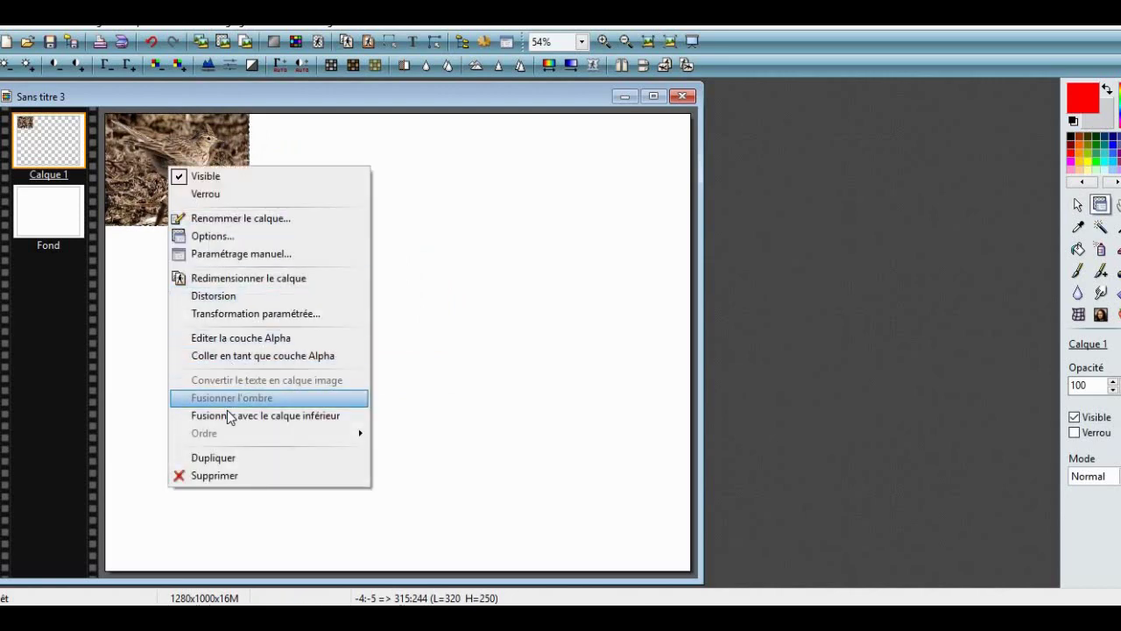
left_click(227, 411)
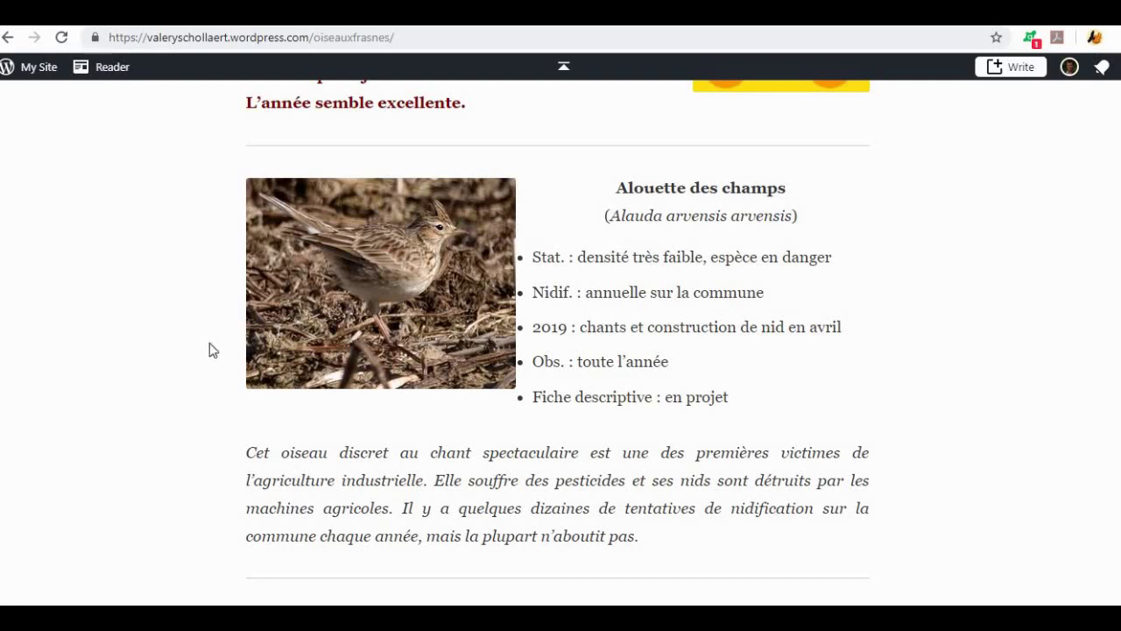
Copy the Hypolaïs ictérine photo from the bird page and paste it as a new layer into the Sans titre 3 image
scroll(198, 342, "down", 5)
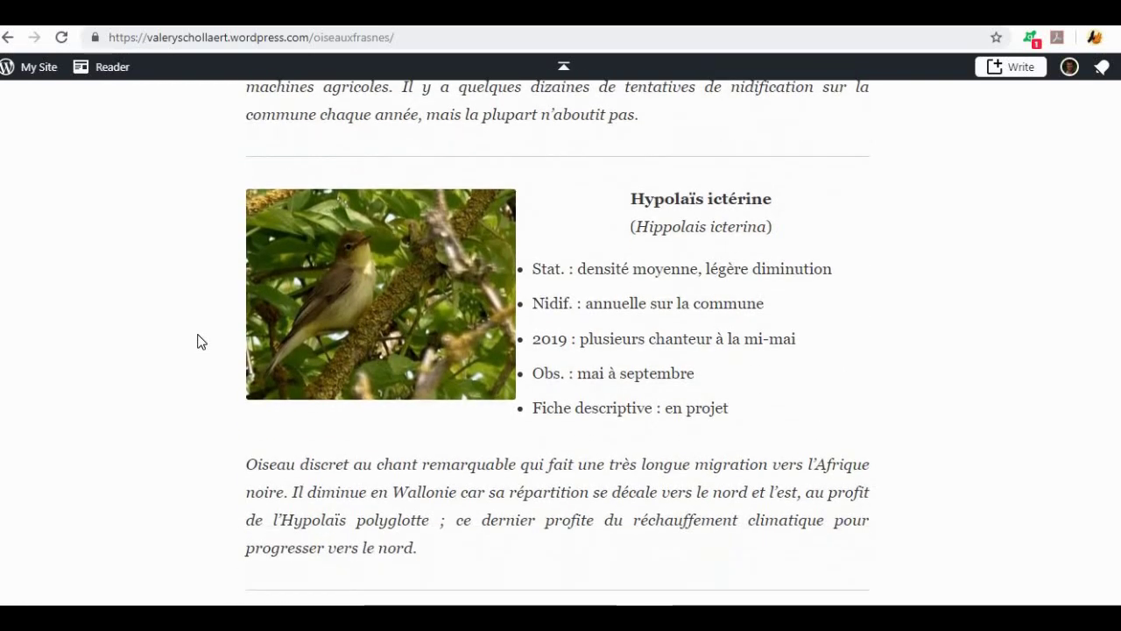
right_click(351, 339)
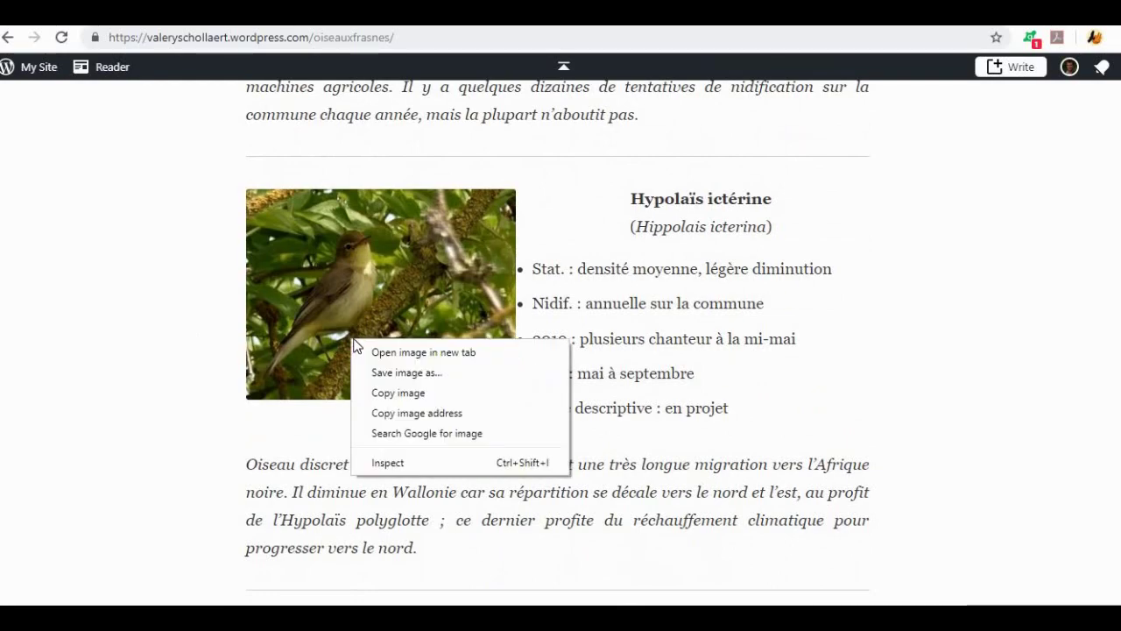
left_click(391, 396)
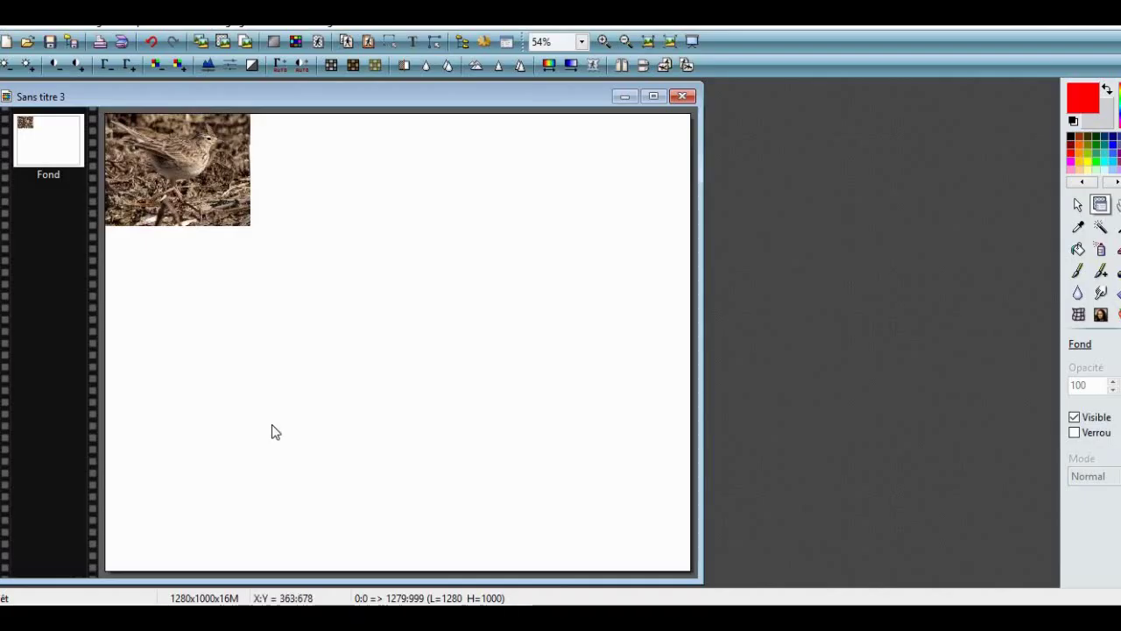
key("ctrl+v")
Align the Hypolaïs photo flush against the right edge of the Alouette photo and merge it with the layer below
left_click_drag(400, 379, 324, 209)
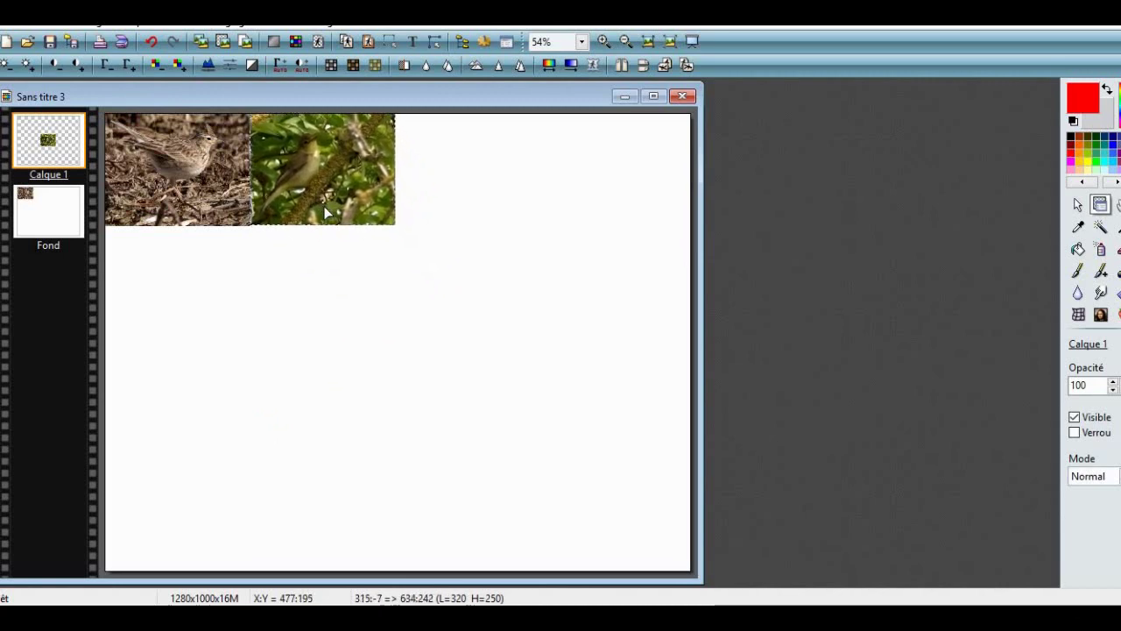
key("Down")
key("Down")
key("Left")
right_click(324, 197)
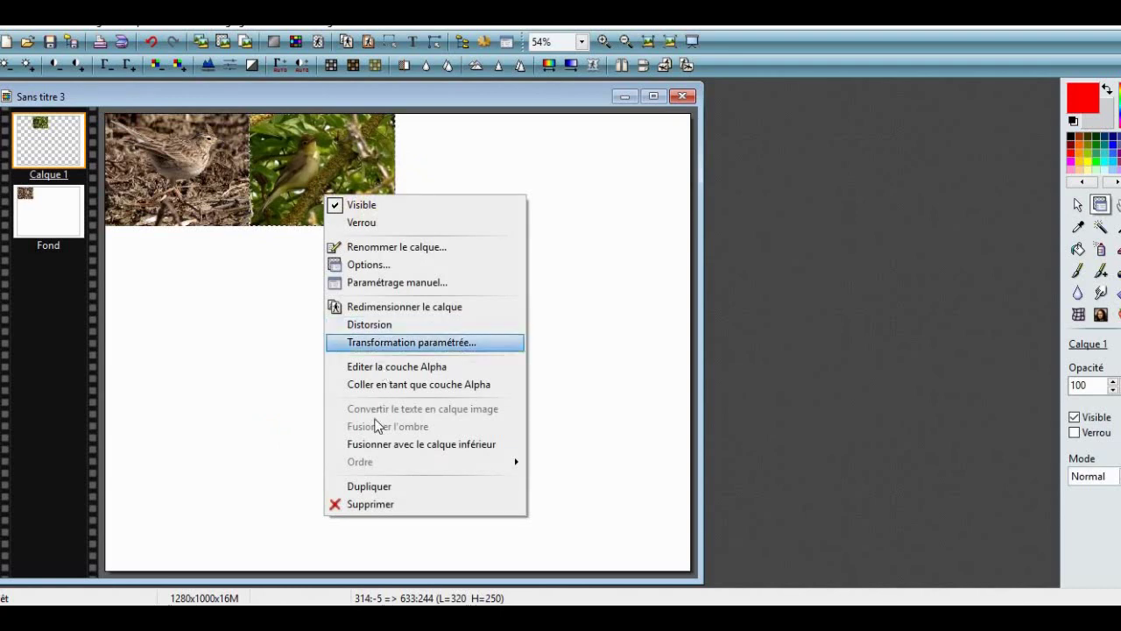
left_click(377, 444)
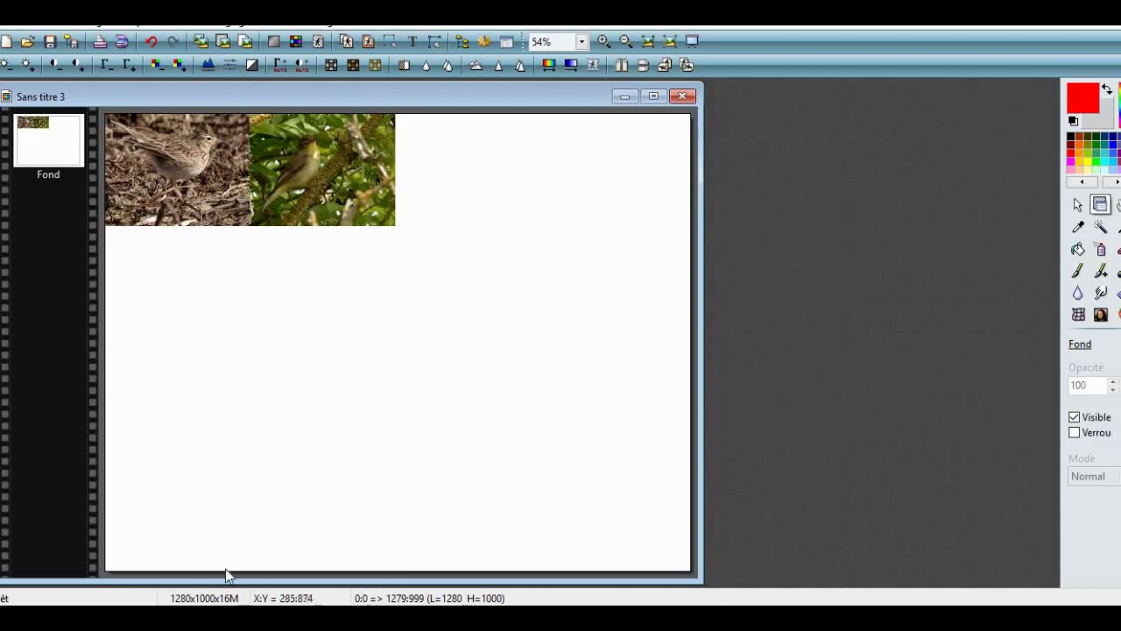
Copy the Fauvette à tête noire photo from the bird page and paste it as a new layer into the Sans titre 3 image
left_click(210, 617)
scroll(214, 313, "down", 8)
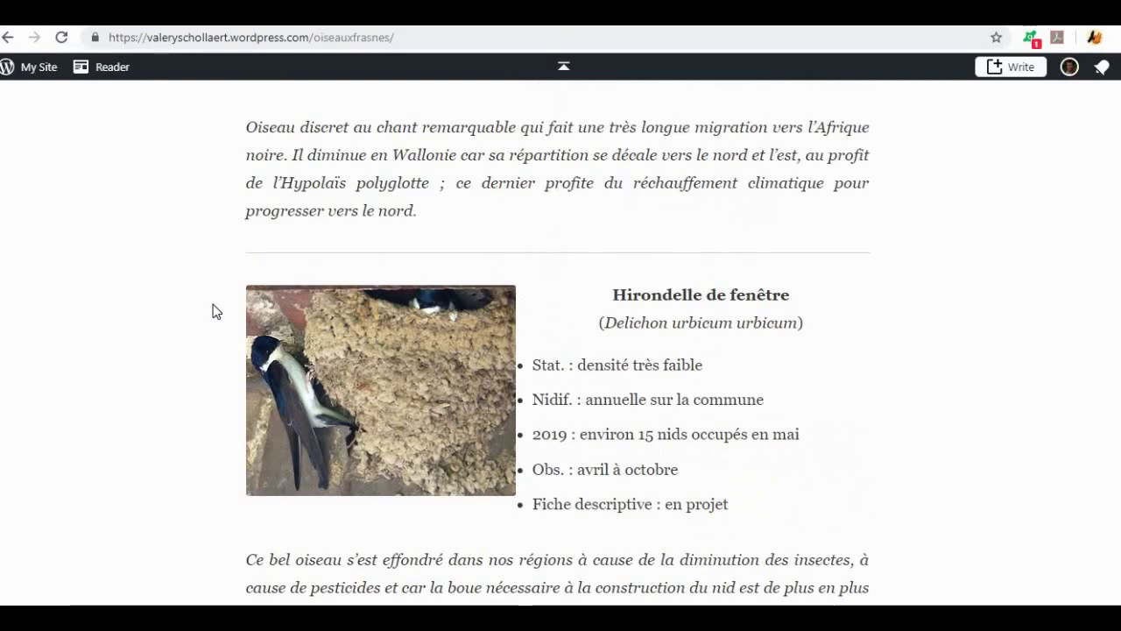
scroll(218, 316, "down", 6)
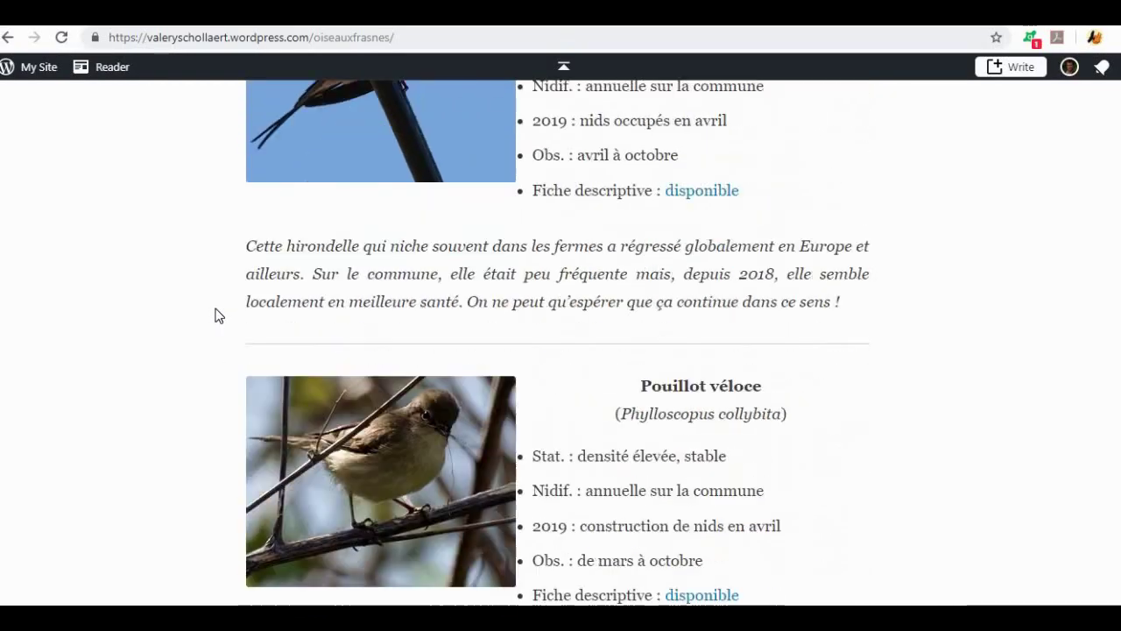
scroll(206, 284, "down", 4)
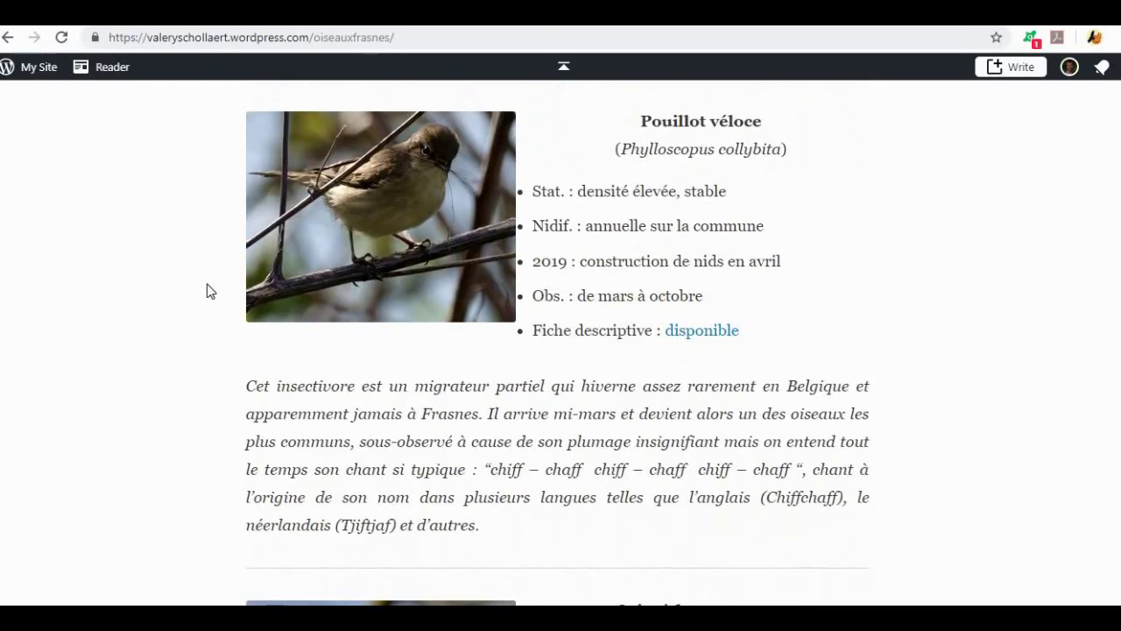
scroll(207, 291, "down", 7)
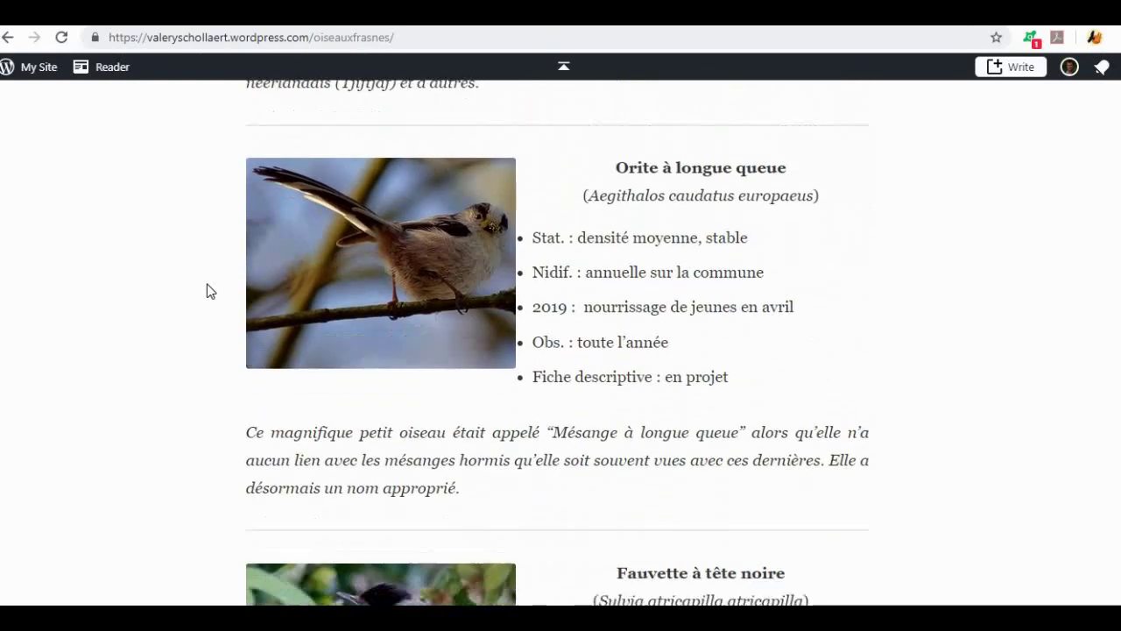
right_click(351, 236)
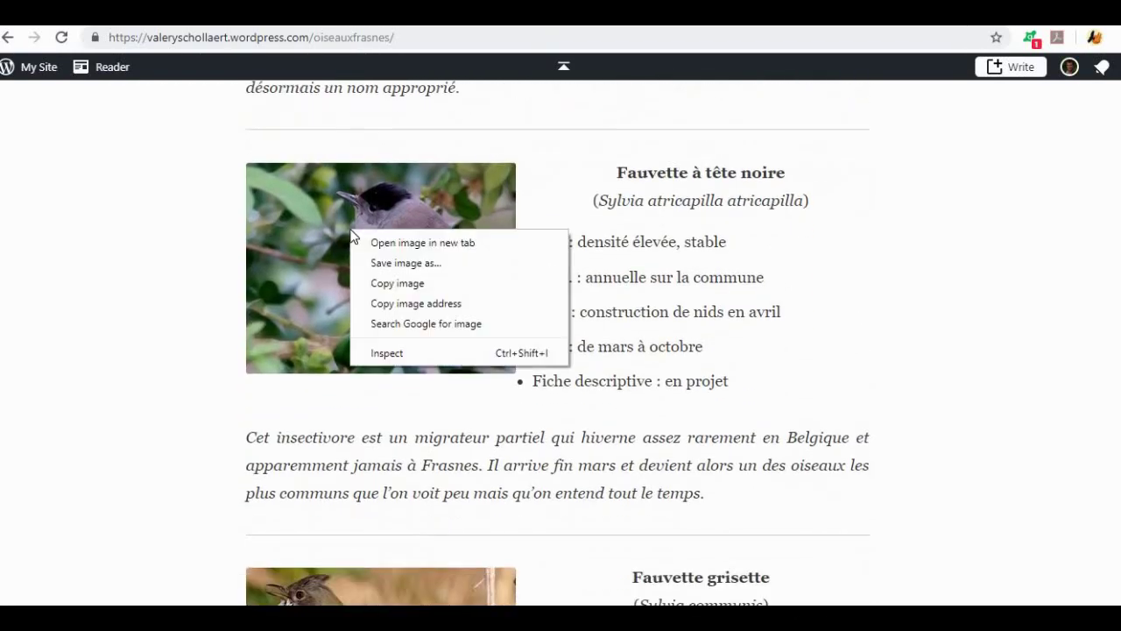
left_click(382, 284)
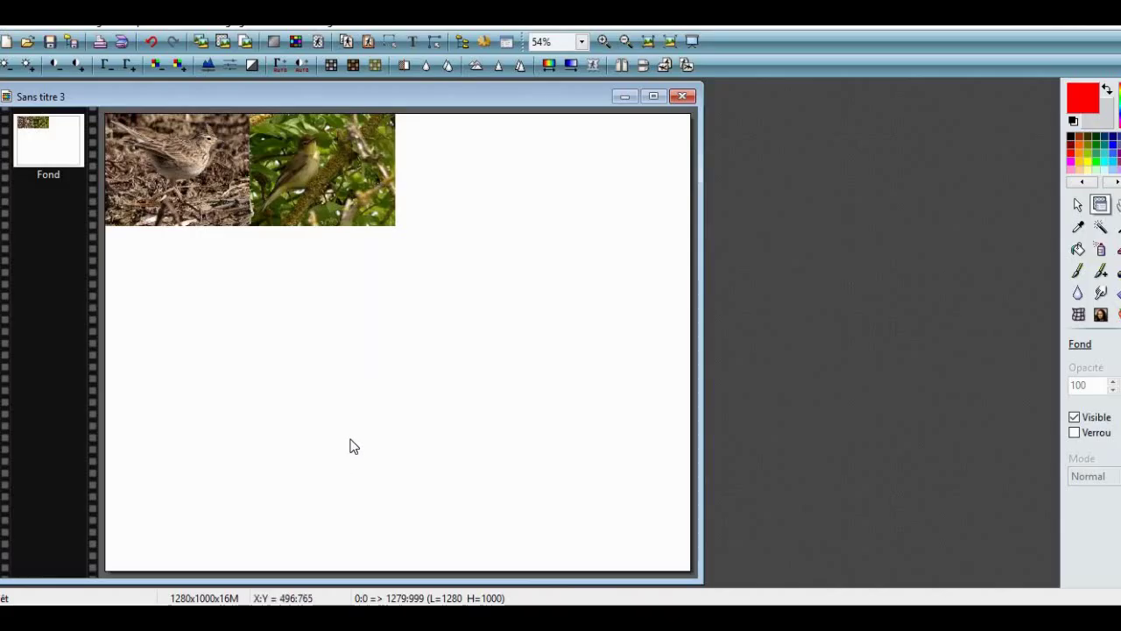
key("ctrl+v")
Align the Fauvette à tête noire photo flush to the right of the Hypolaïs photo and merge it with the layer below
left_click_drag(381, 357, 453, 189)
key("Down")
key("Down")
key("Down")
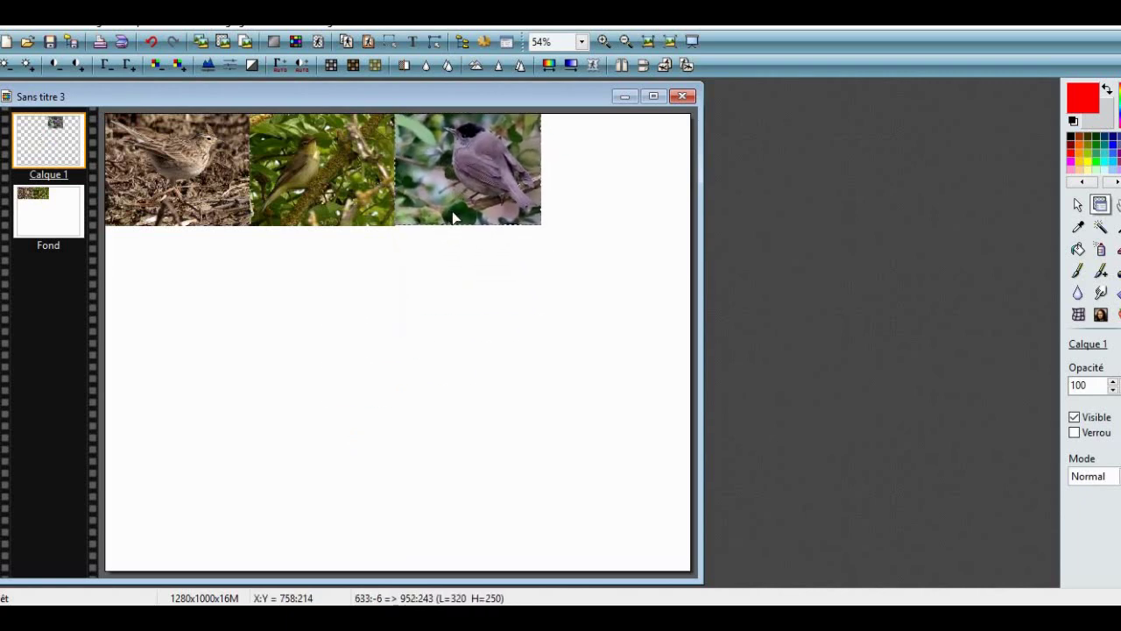
right_click(454, 177)
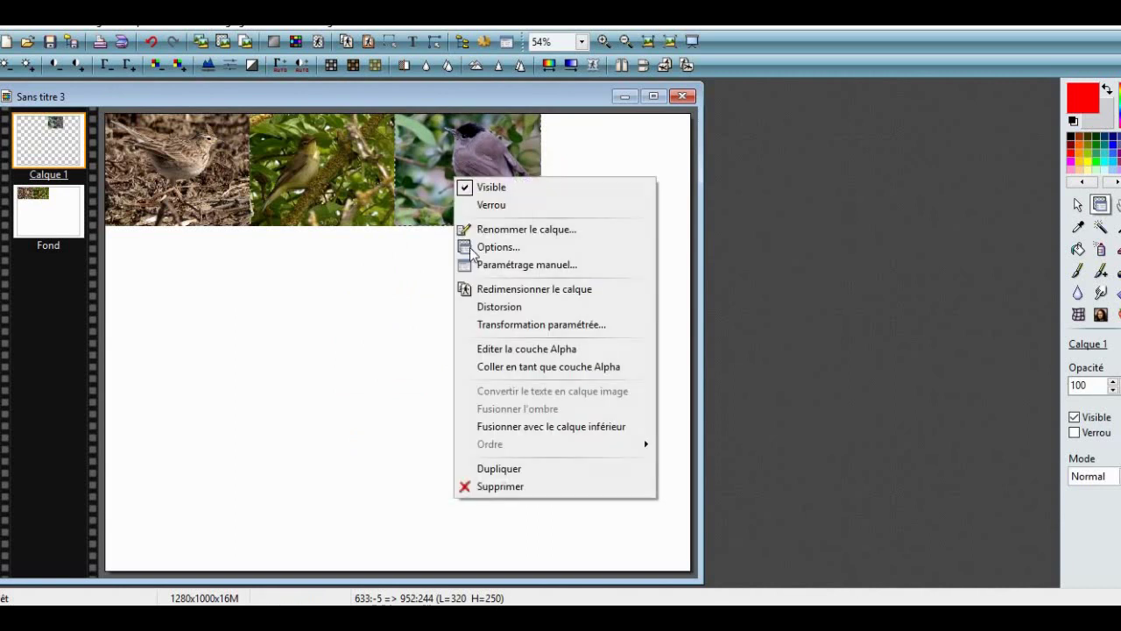
left_click(511, 425)
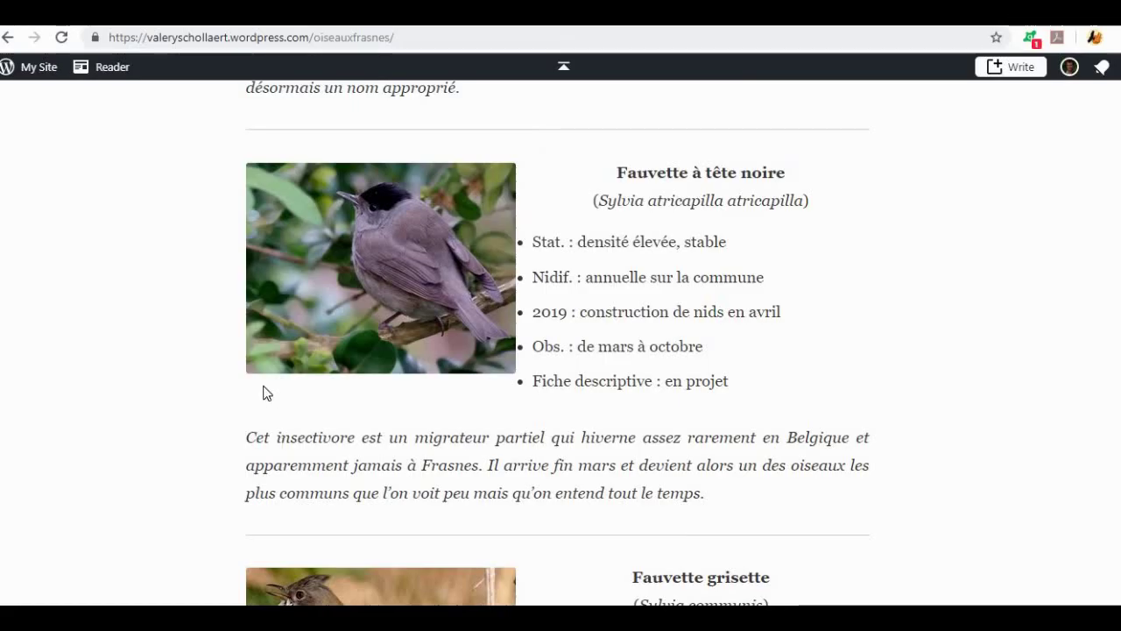
Copy the Fauvette grisette photo from the bird page and paste it as a new layer into the Sans titre 3 image
scroll(264, 388, "down", 4)
right_click(349, 323)
left_click(394, 374)
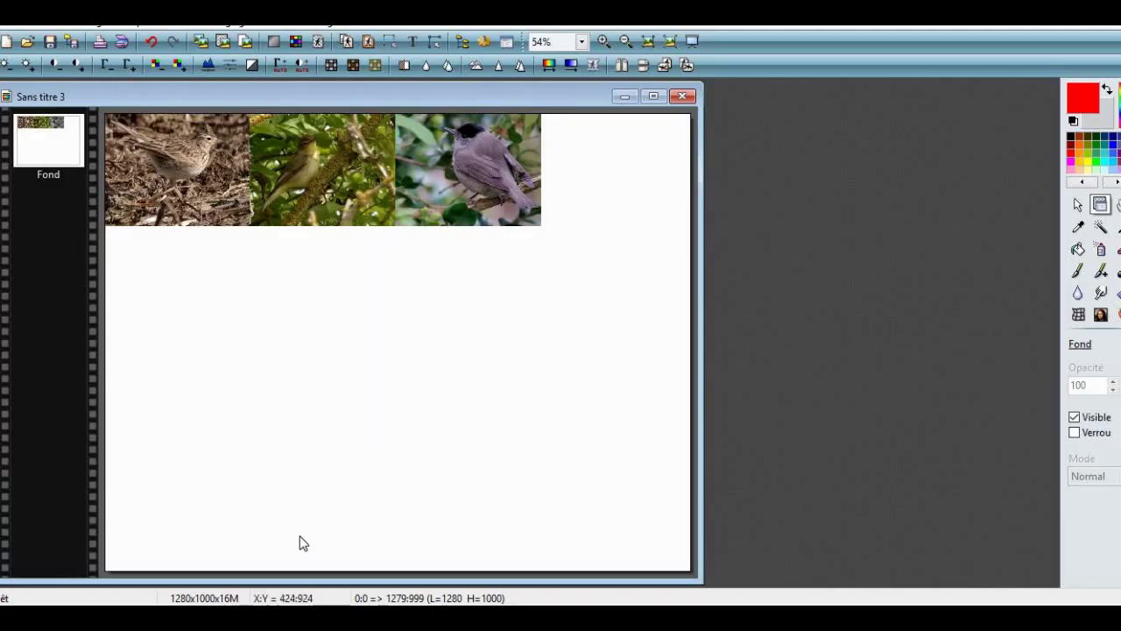
key("ctrl+v")
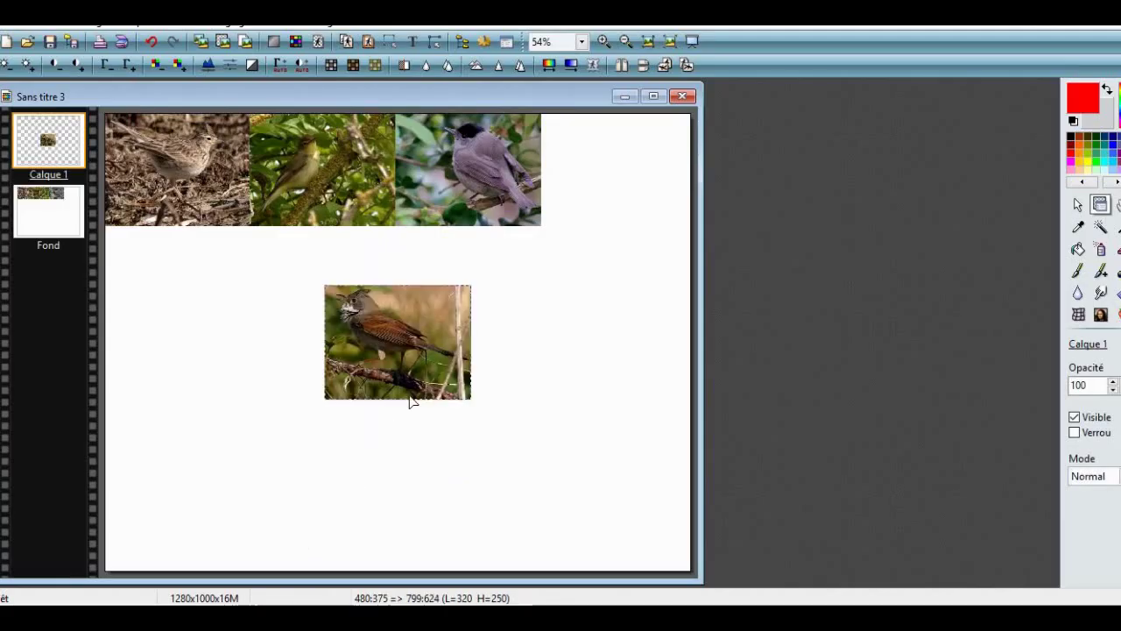
Place the Fauvette grisette photo directly beneath the Fauvette à tête noire photo and merge it with the layer below
left_click_drag(398, 347, 464, 290)
right_click(448, 288)
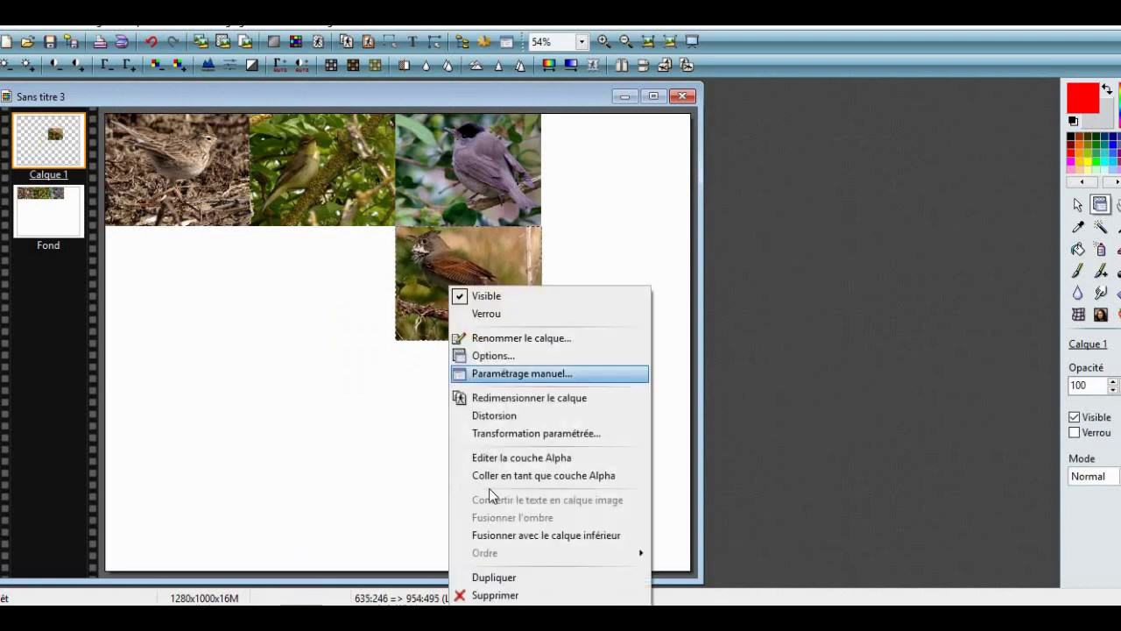
left_click(496, 534)
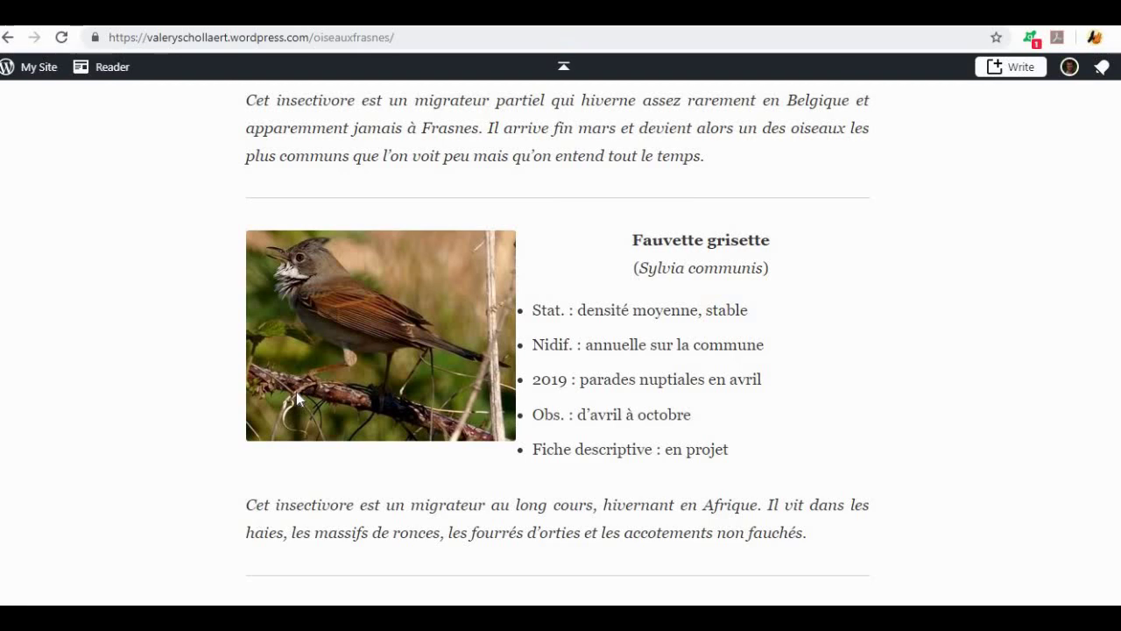
Copy the Grimpereau des jardins photo from the bird page and paste it as a new layer into the Sans titre 3 image
scroll(296, 391, "down", 5)
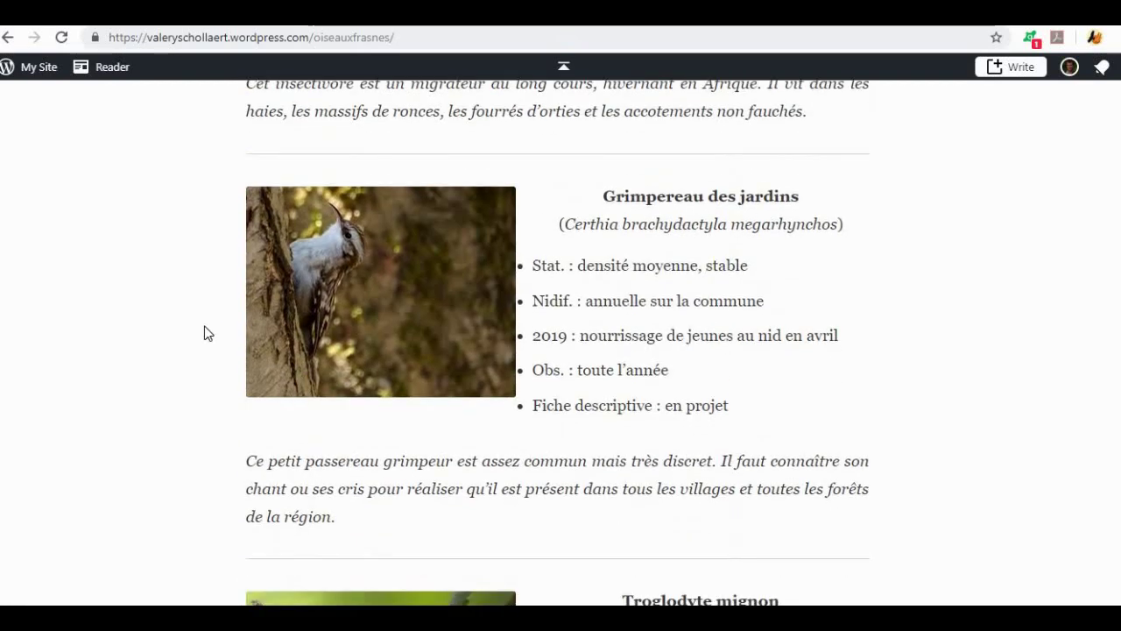
right_click(376, 294)
left_click(408, 348)
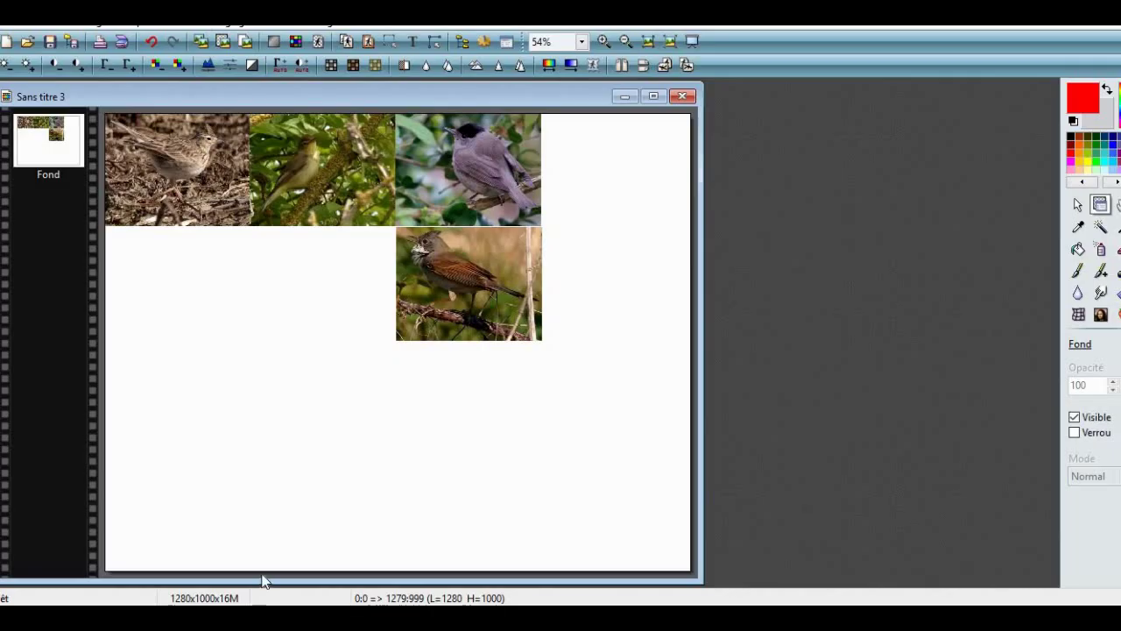
key("ctrl+v")
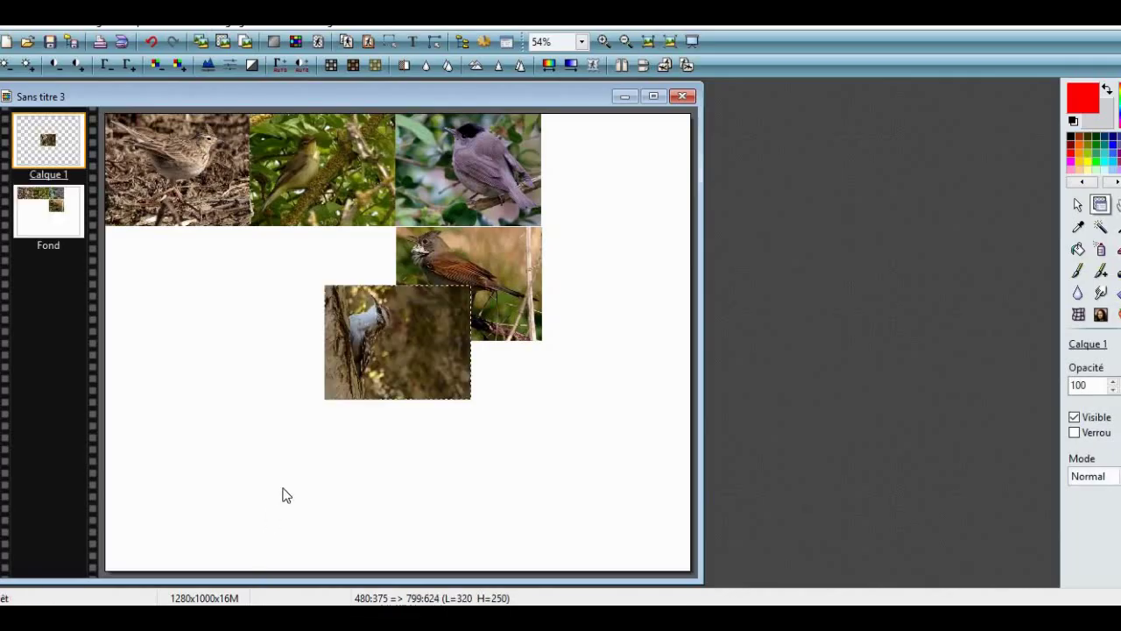
Place the Grimpereau des jardins photo beneath the Hypolaïs photo, flush to the left of the Fauvette grisette, and merge it with the layer below
left_click_drag(375, 363, 305, 310)
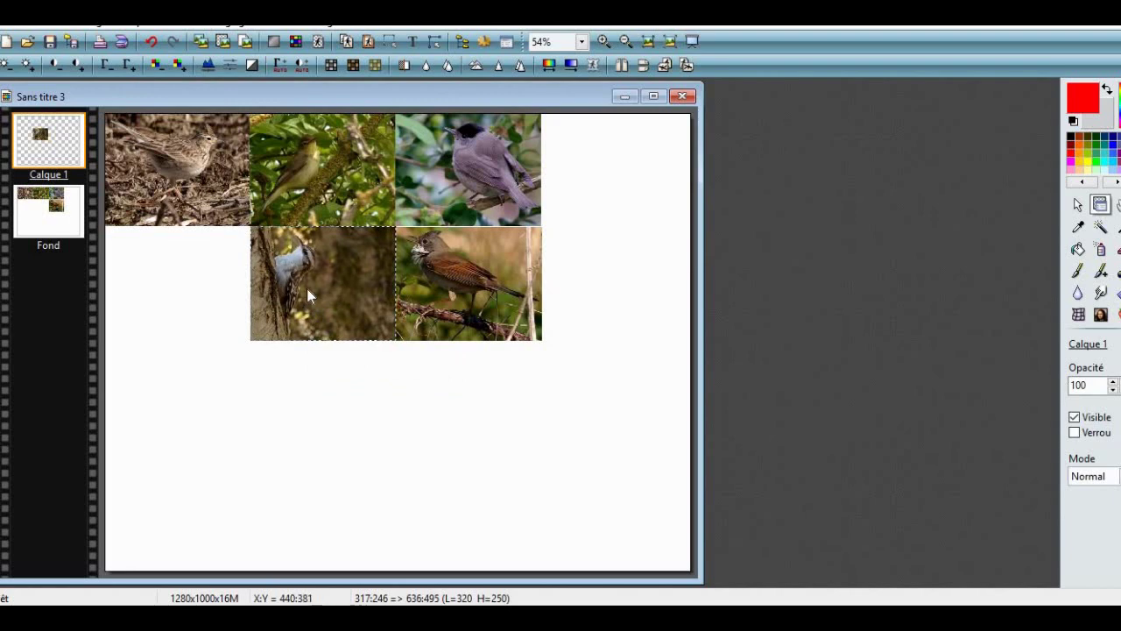
right_click(306, 288)
left_click(368, 534)
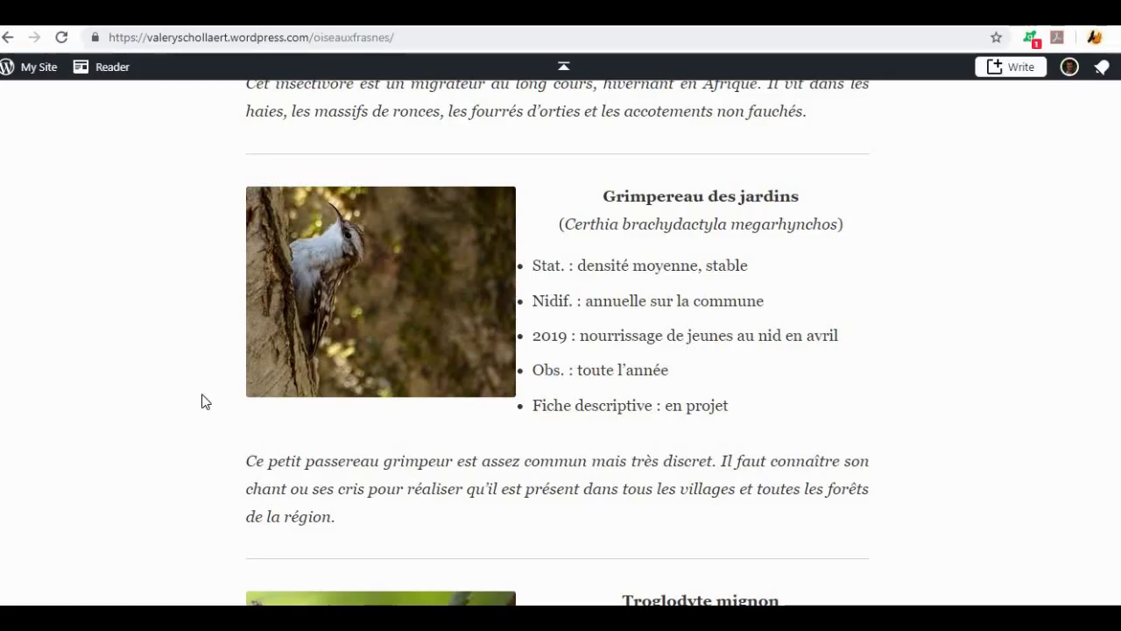
Copy the Troglodyte mignon photo from the bird page and paste it as a new layer into the Sans titre 3 image
scroll(204, 401, "down", 4)
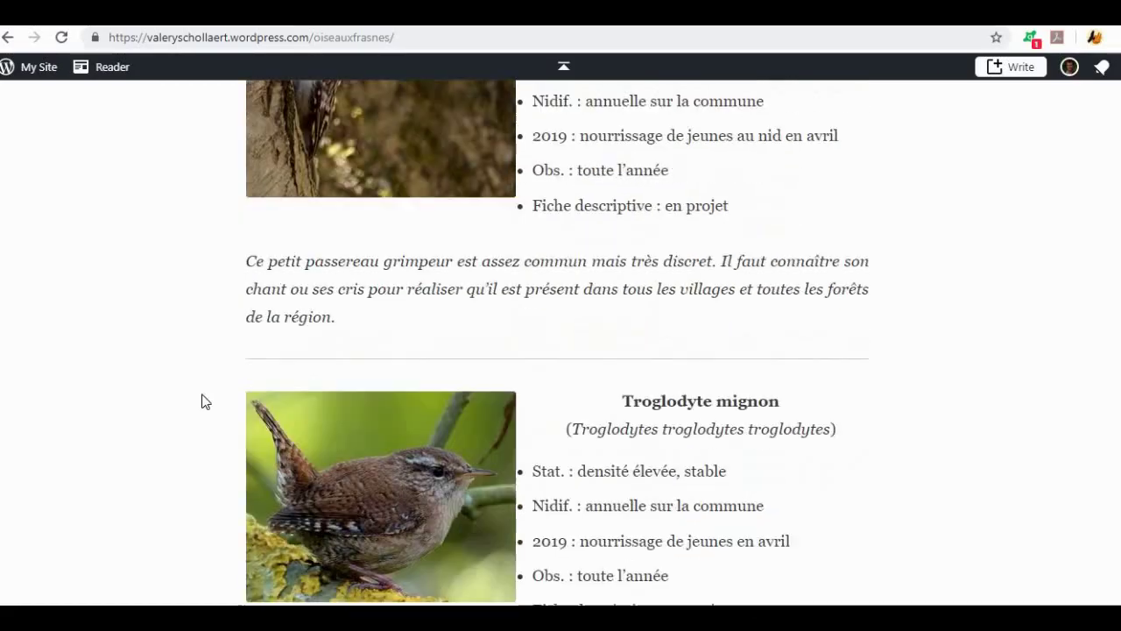
right_click(312, 382)
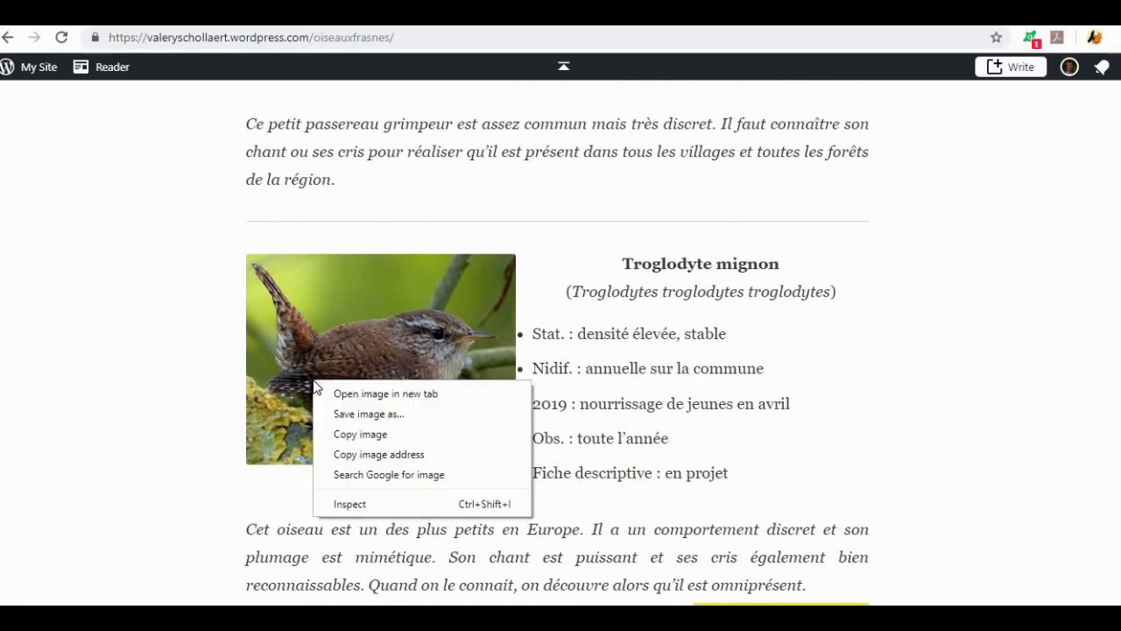
left_click(346, 433)
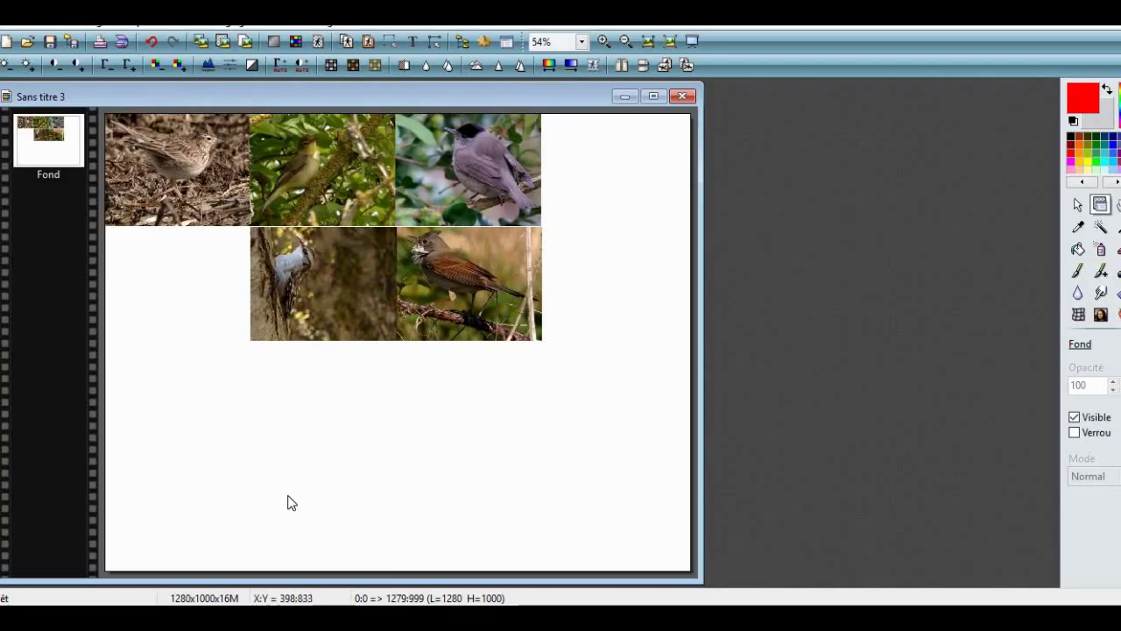
key("ctrl+v")
Place the Troglodyte mignon photo at the left end of the second row and merge it with the layer below
left_click_drag(417, 354, 207, 299)
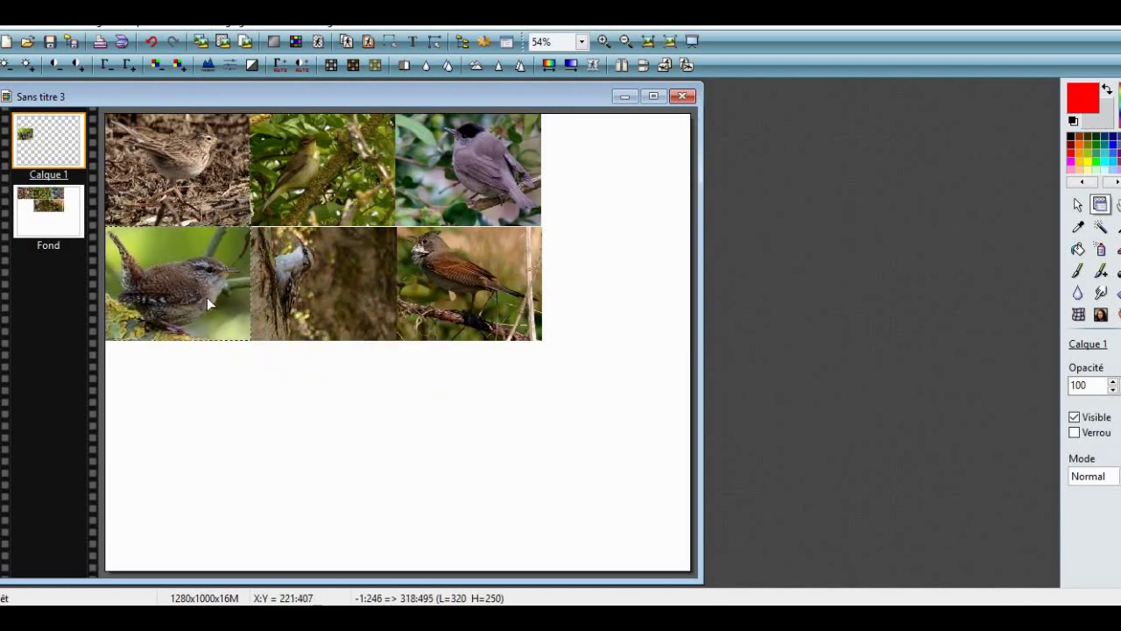
right_click(207, 284)
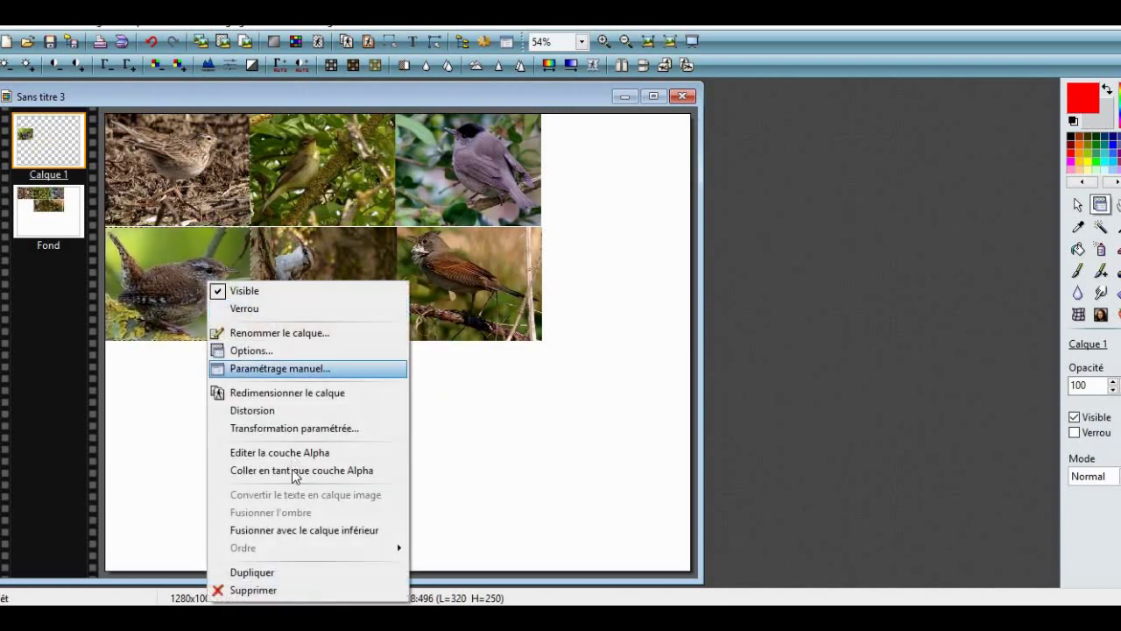
left_click(294, 525)
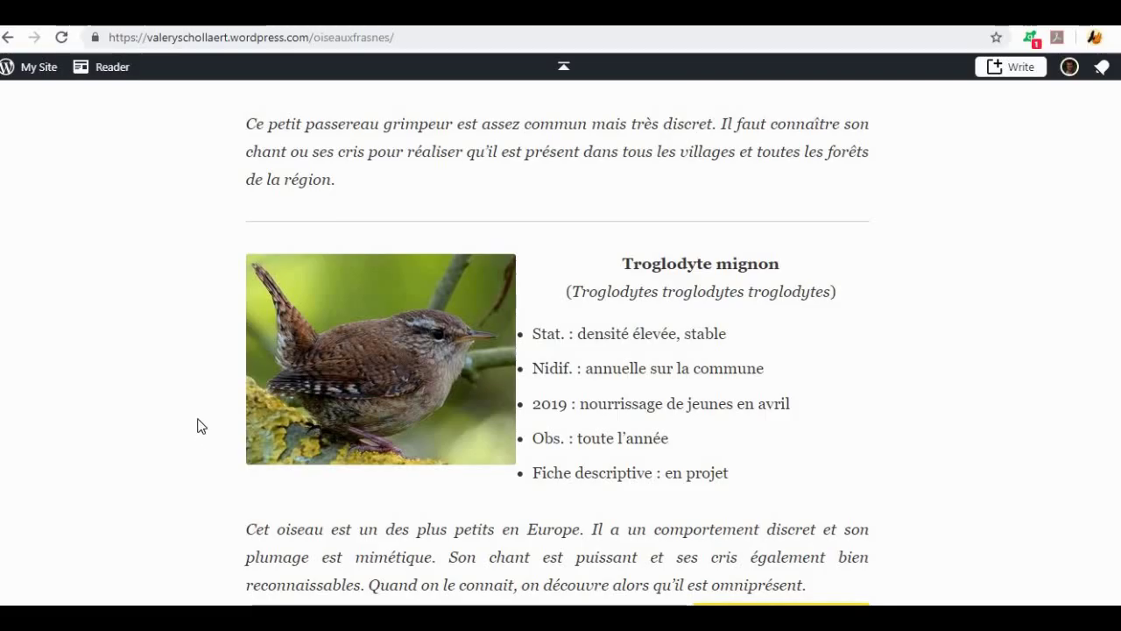
Copy the Merle noir photo from the bird page and paste it as a new layer into the Sans titre 3 image
scroll(200, 426, "down", 3)
scroll(198, 427, "down", 4)
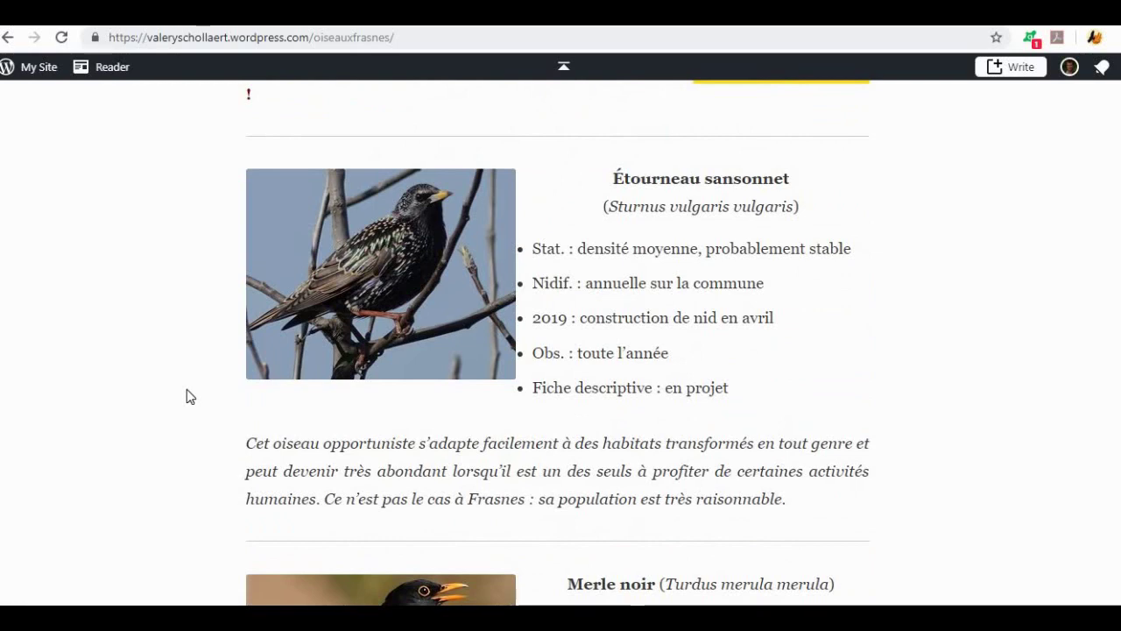
scroll(186, 396, "down", 2)
scroll(187, 396, "down", 2)
right_click(345, 314)
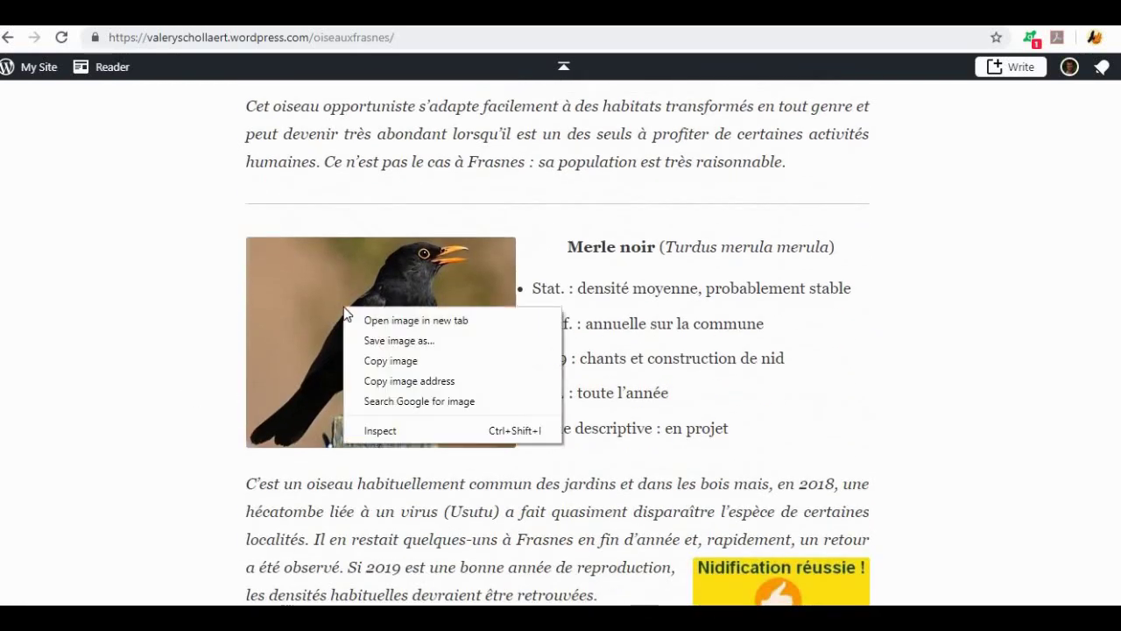
left_click(374, 360)
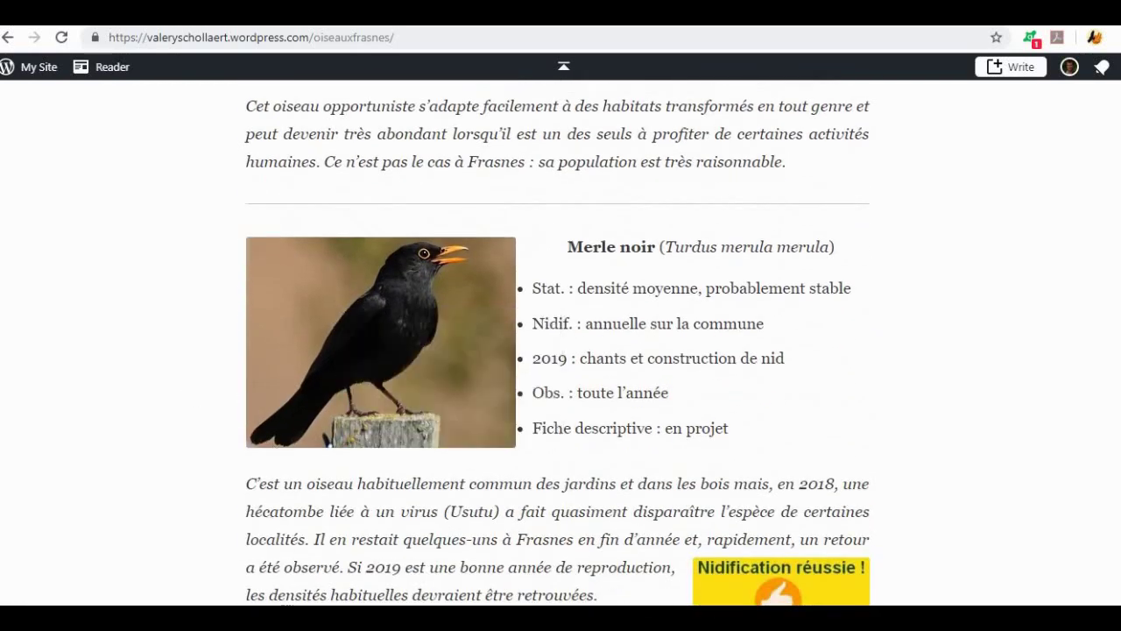
key("alt+Tab")
key("ctrl+v")
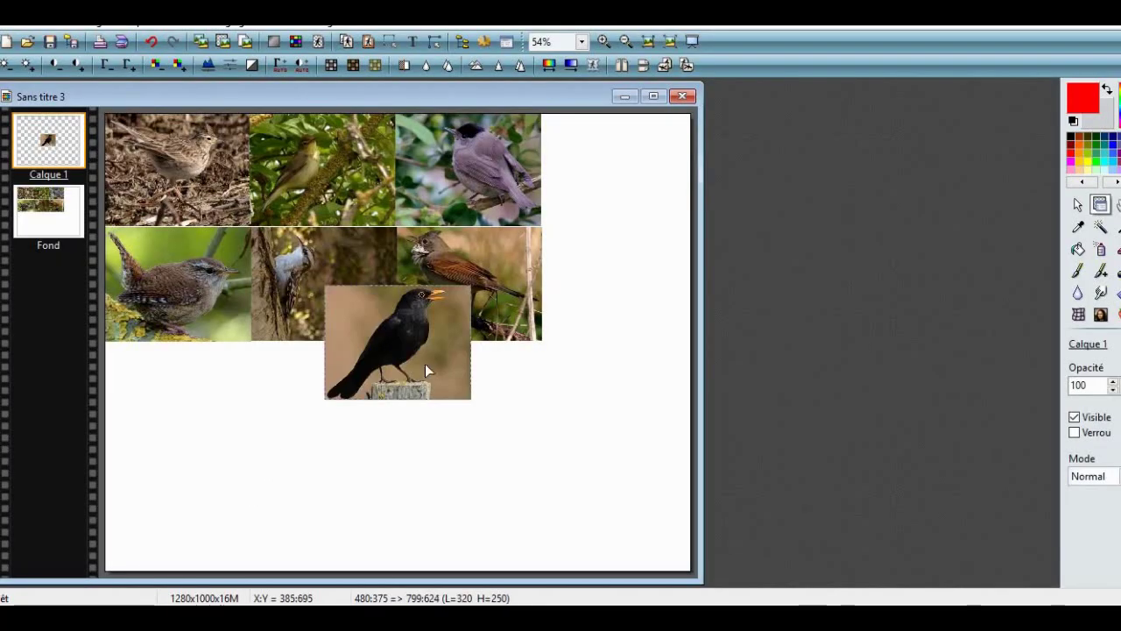
Place the Merle noir photo directly beneath the Troglodyte mignon photo to start a third row and merge it with the layer below
left_click_drag(367, 340, 198, 399)
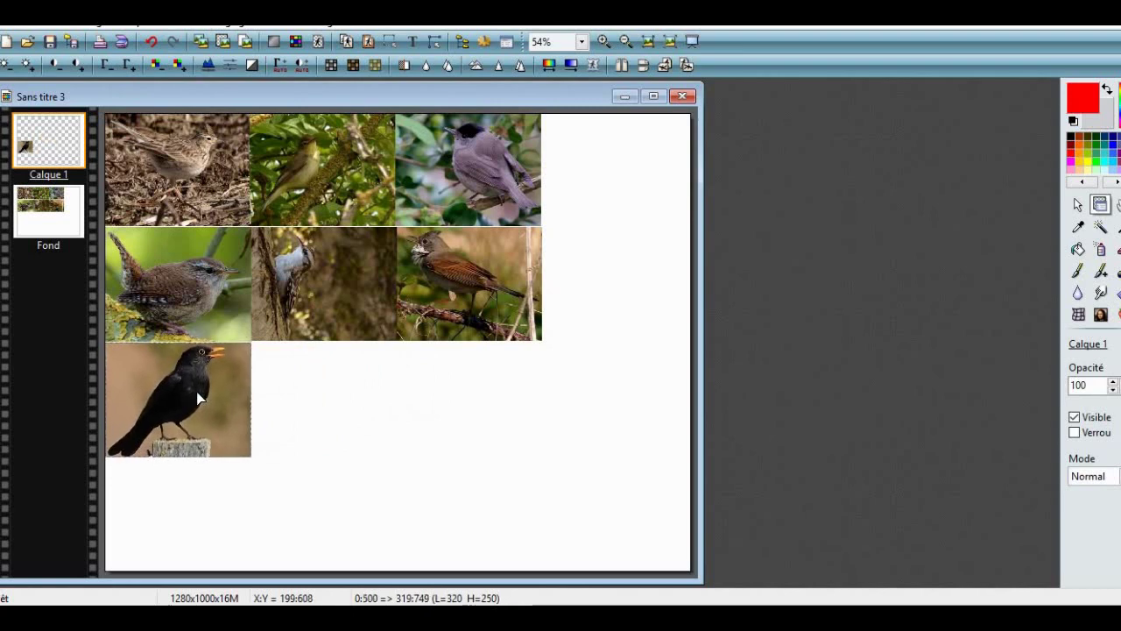
right_click(196, 379)
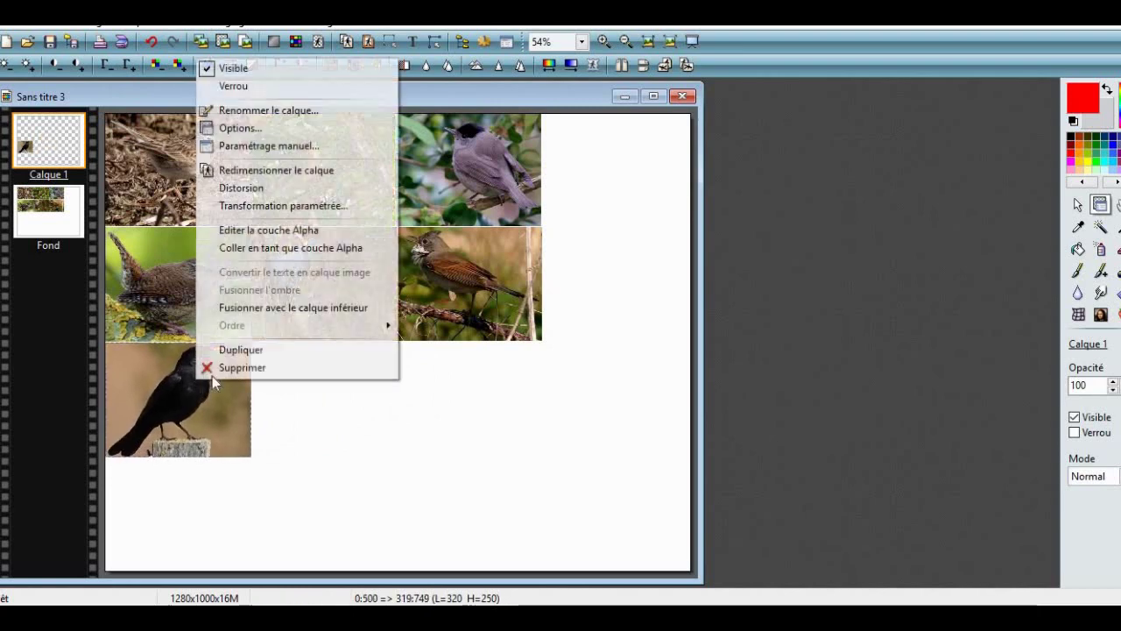
left_click(230, 308)
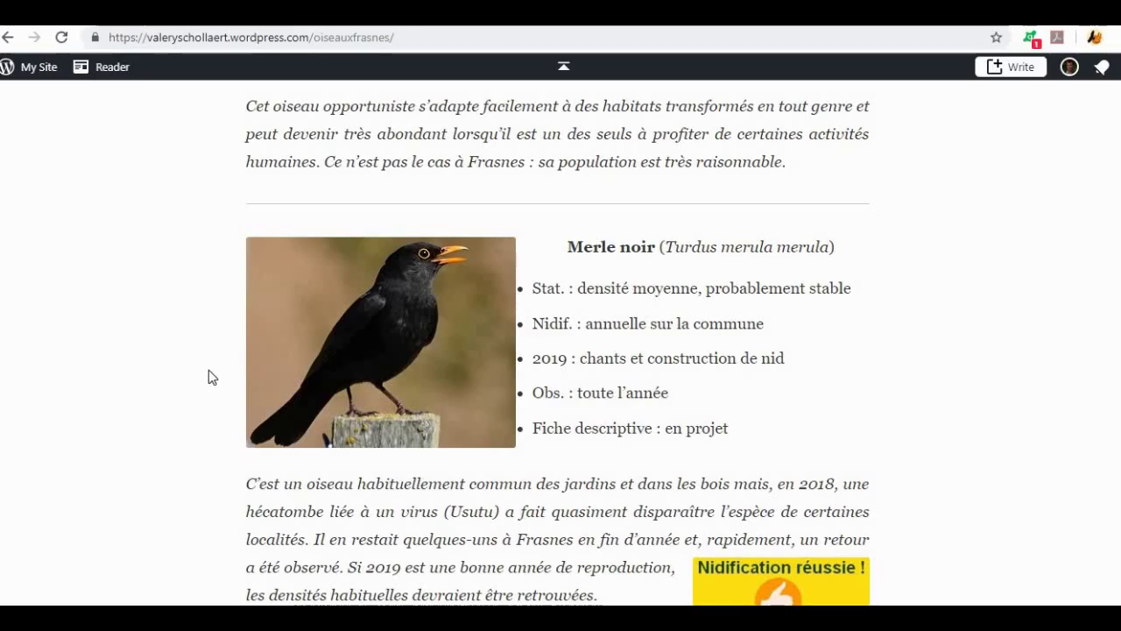
Copy the Rougegorge familier photo from the bird page and paste it as a new layer into the Sans titre 3 image
scroll(207, 368, "down", 6)
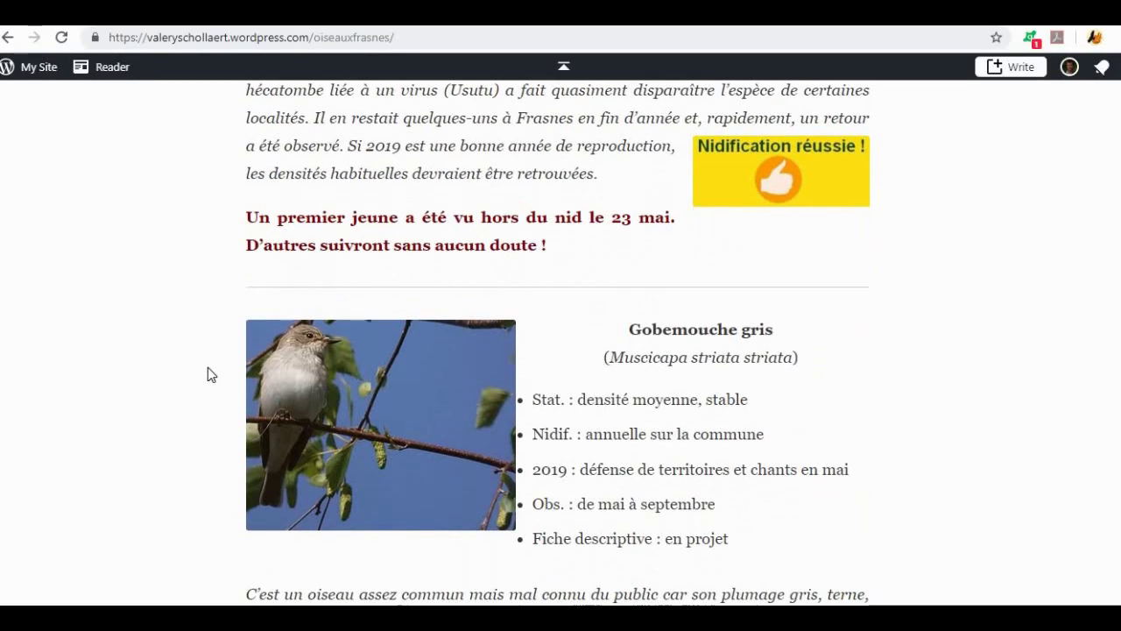
scroll(208, 367, "down", 4)
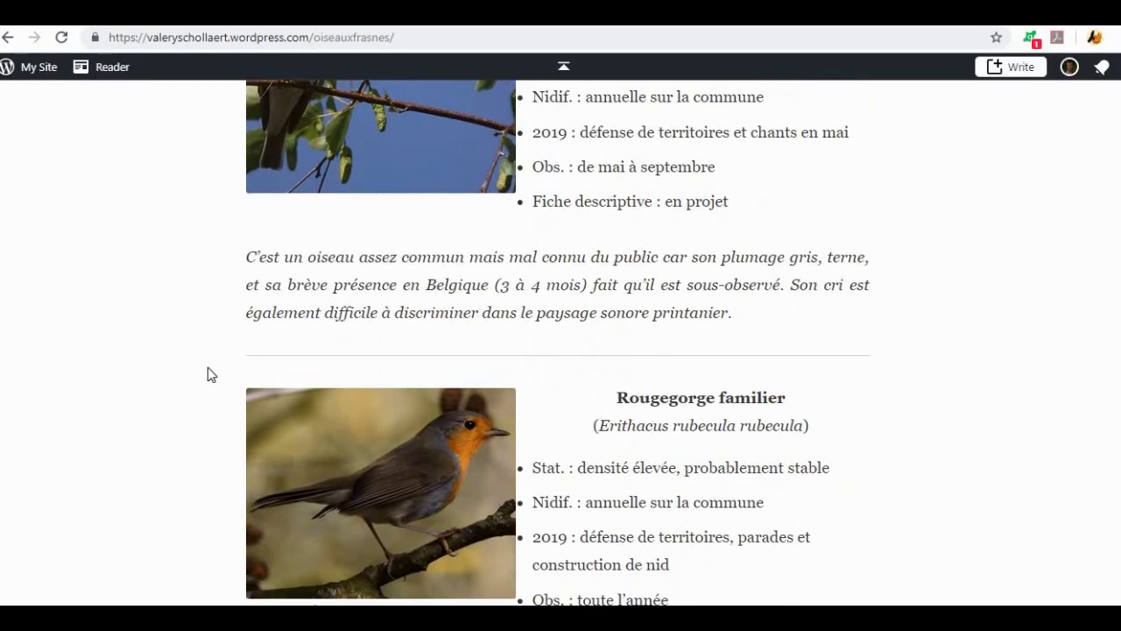
right_click(418, 305)
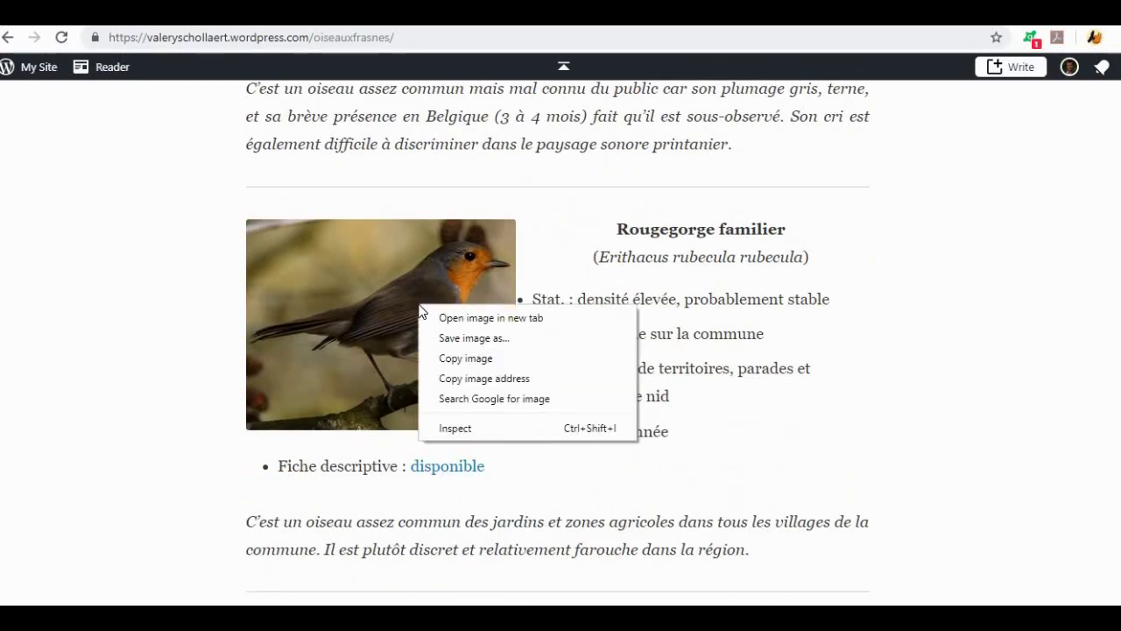
left_click(445, 358)
key("alt+Tab")
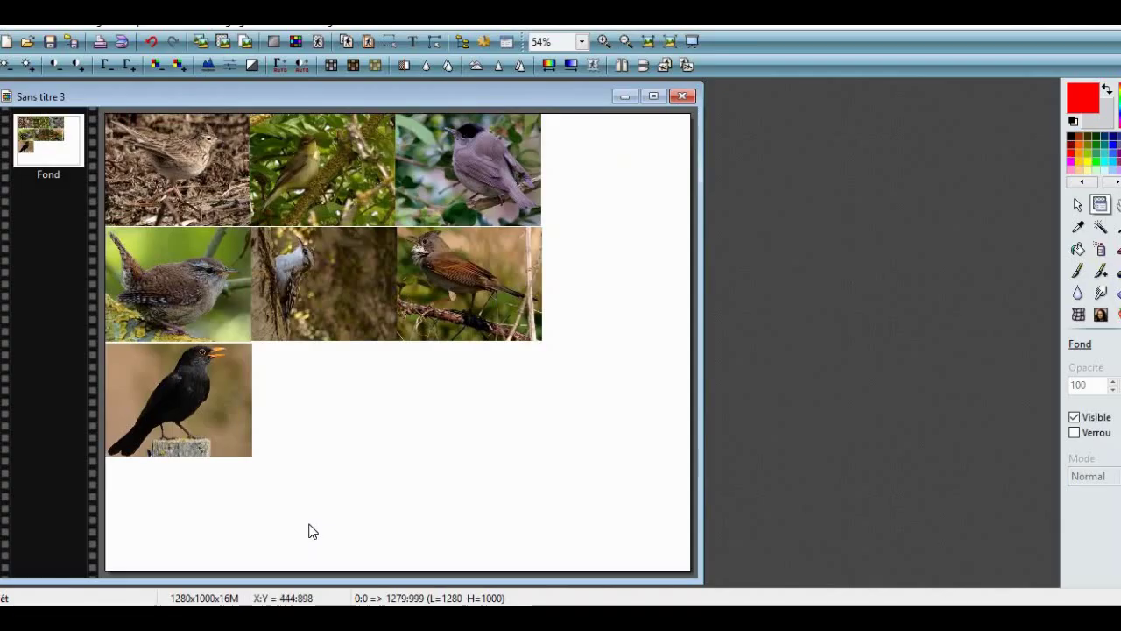
key("ctrl+v")
Place the Rougegorge familier photo flush to the right of the Merle noir, correct its position slightly, and merge it with the layer below
left_click_drag(409, 332, 336, 391)
right_click(335, 381)
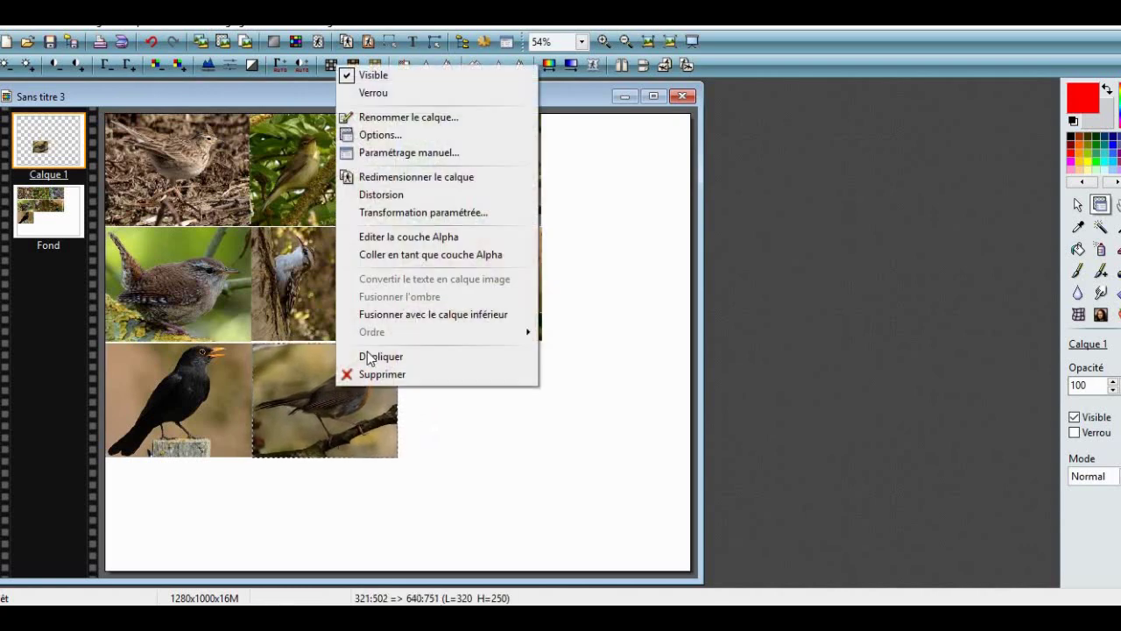
left_click(341, 311)
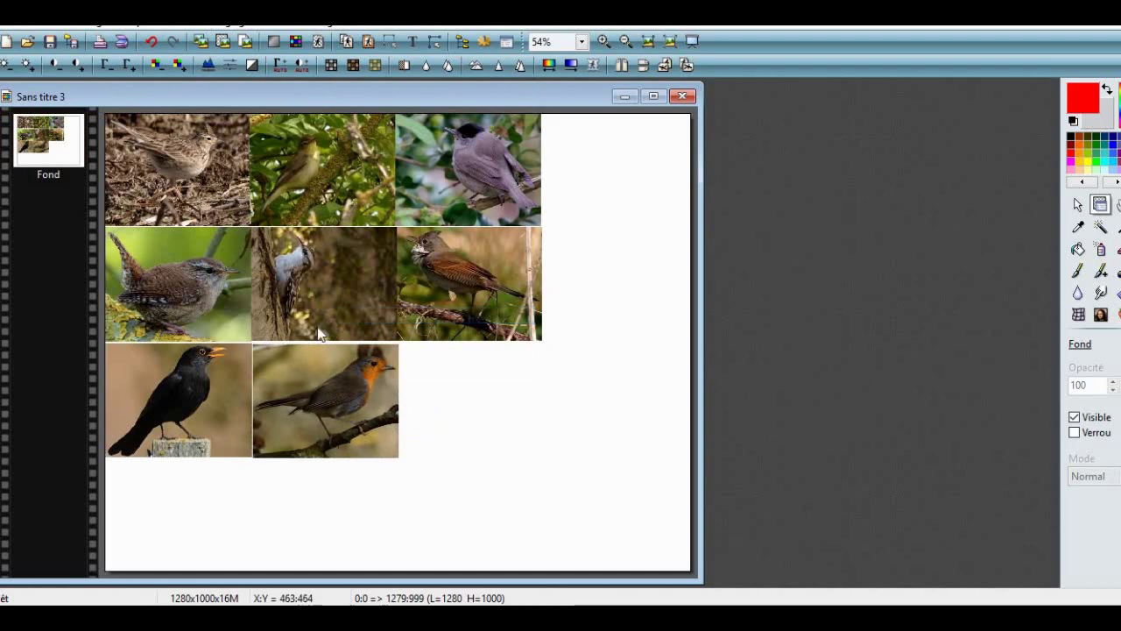
key("ctrl+z")
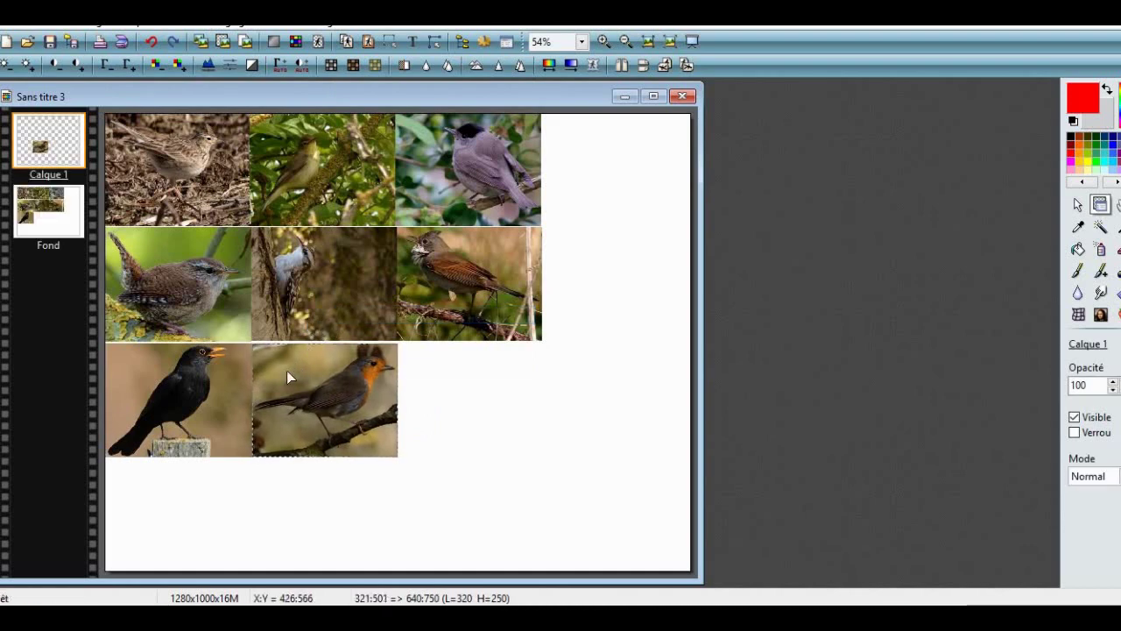
right_click(289, 370)
left_click(311, 301)
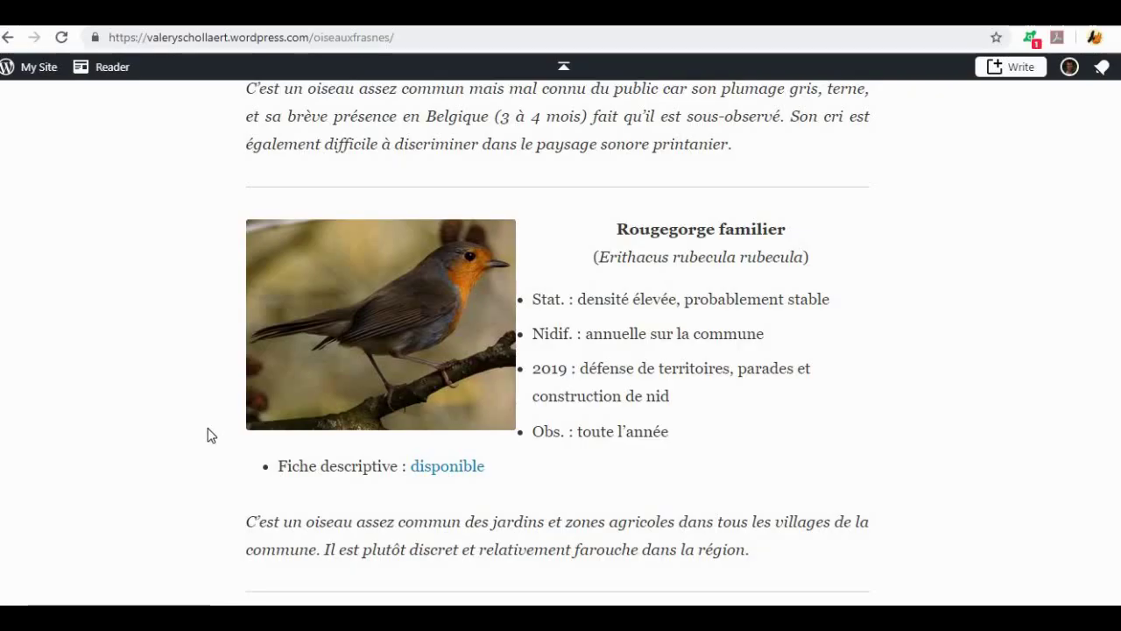
Copy the Rougequeue noir photo from the bird page and paste it as a new layer into the Sans titre 3 image
scroll(208, 429, "down", 4)
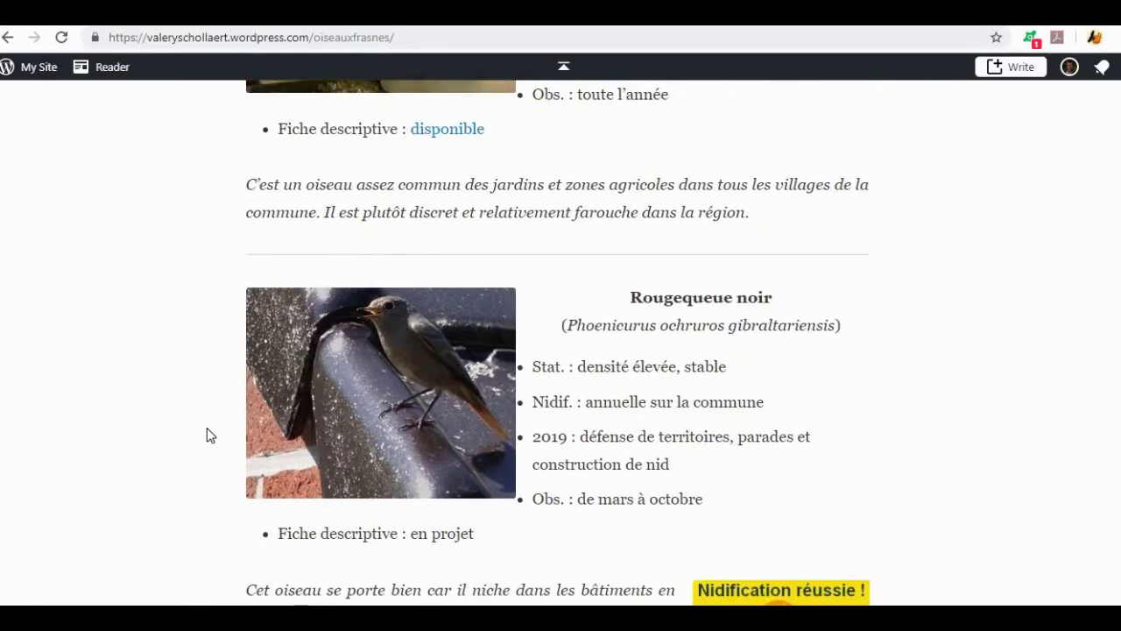
right_click(316, 373)
left_click(363, 423)
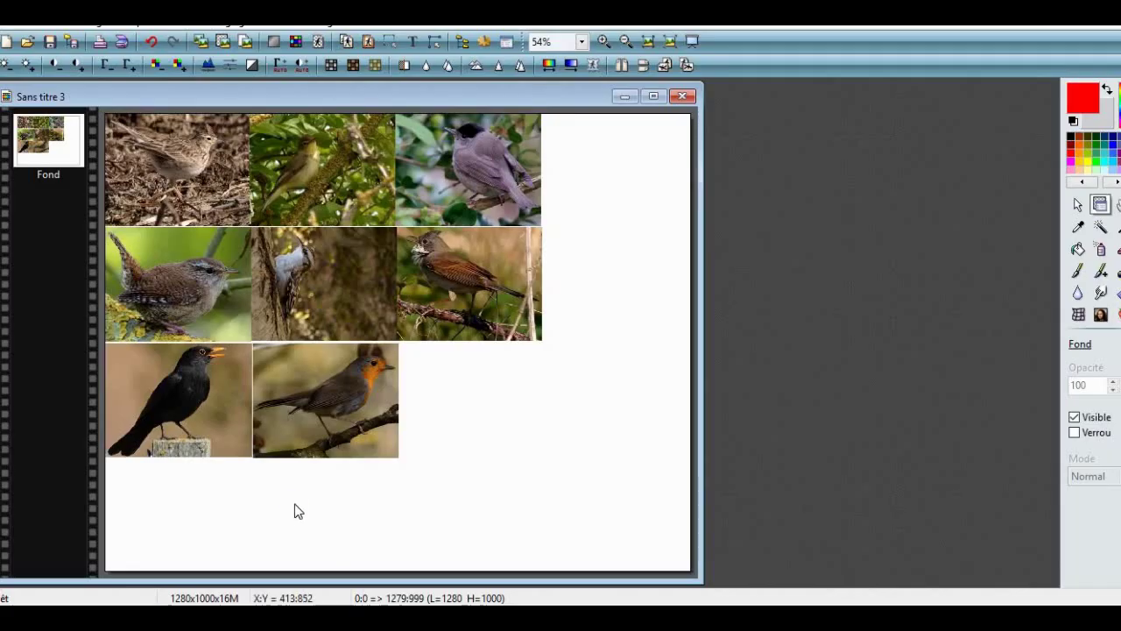
key("ctrl+v")
Align the Rougequeue noir photo flush to the right of the Rougegorge familier in the third row and merge it with the layer below
left_click_drag(392, 320, 467, 390)
key("Up")
key("Up")
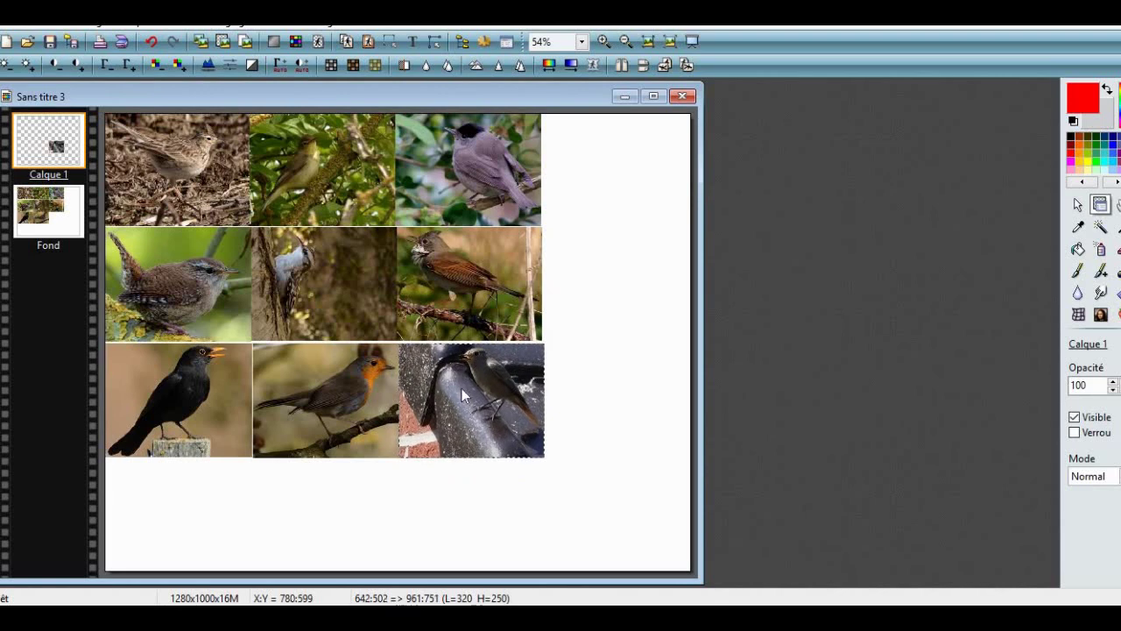
right_click(462, 388)
left_click(472, 313)
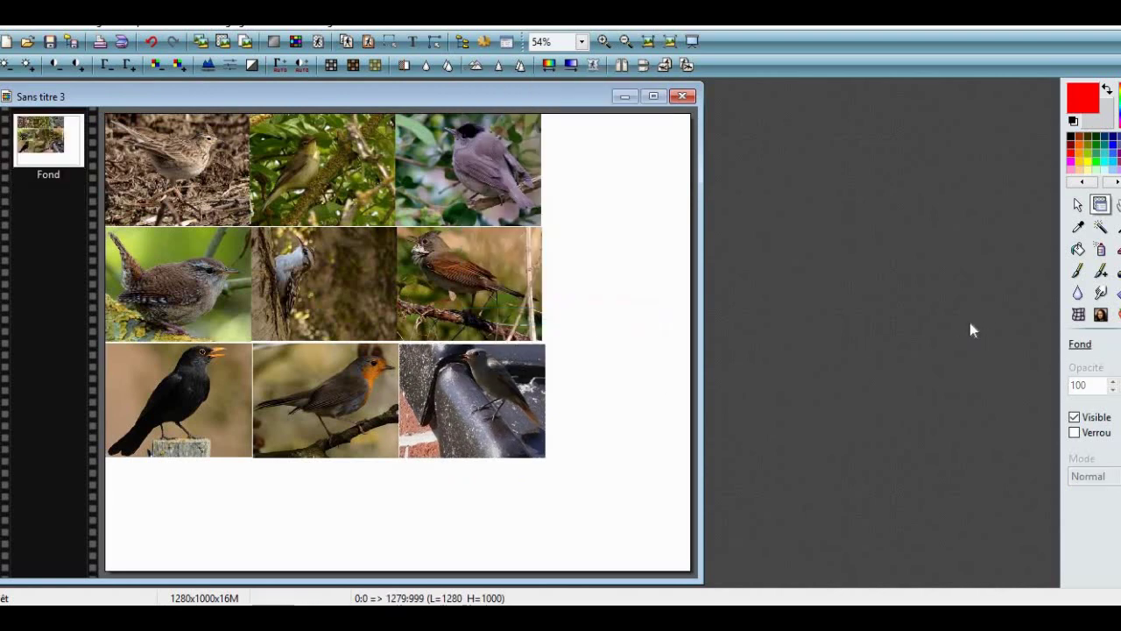
Draw a rectangular selection of about 953 by 754 pixels around the grid of nine bird photos and fit its edges to the collage
left_click(1077, 205)
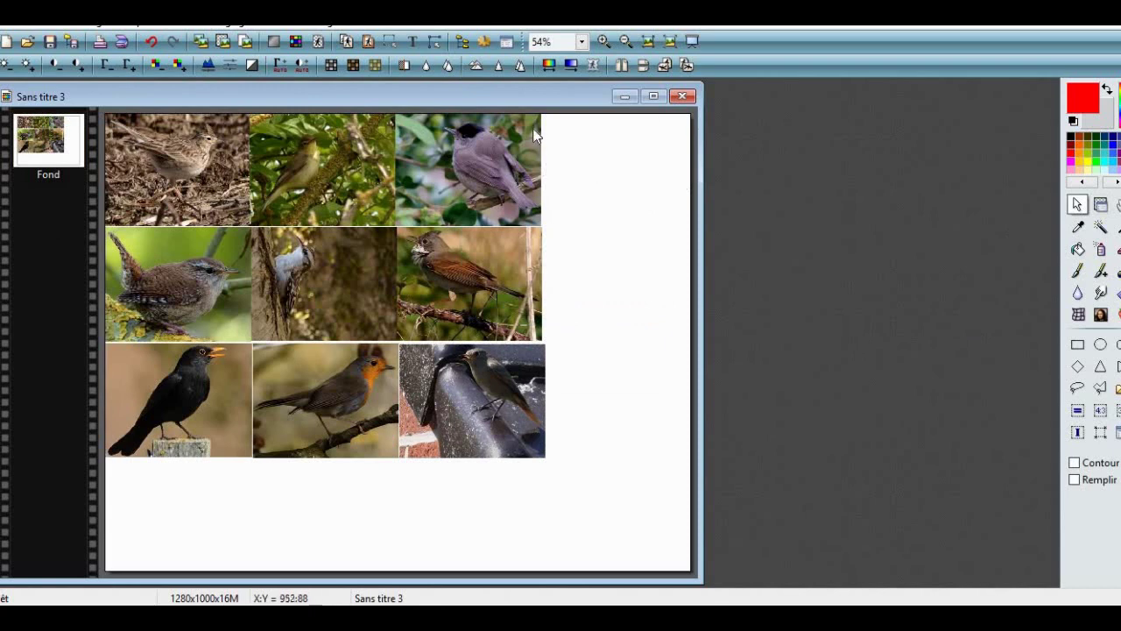
left_click_drag(541, 116, 75, 456)
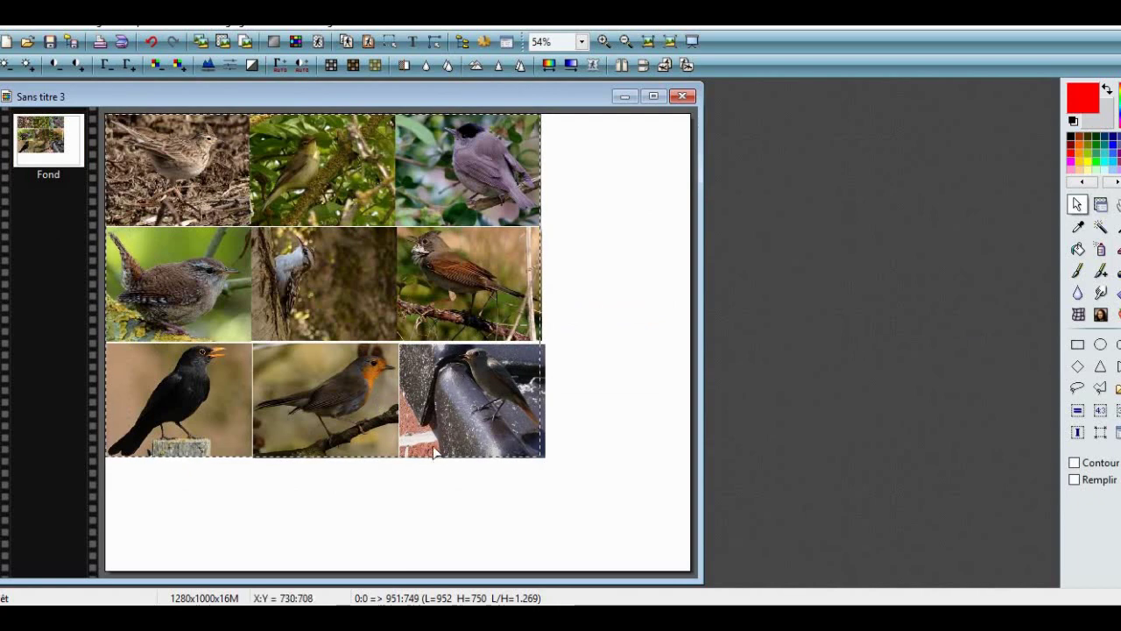
left_click_drag(436, 456, 434, 458)
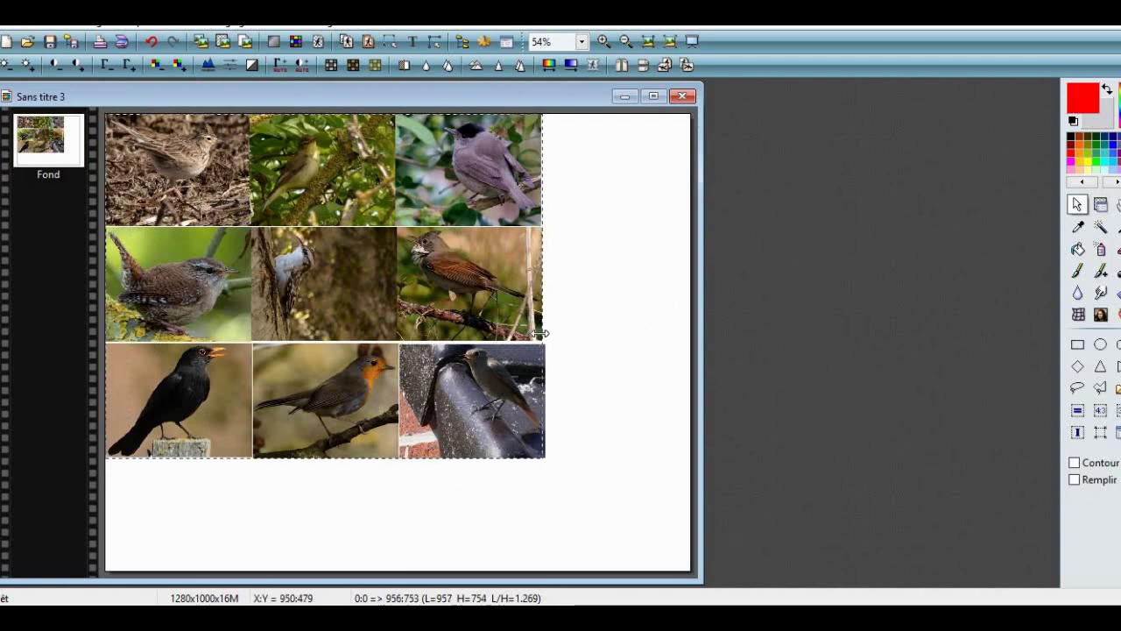
left_click_drag(538, 334, 539, 335)
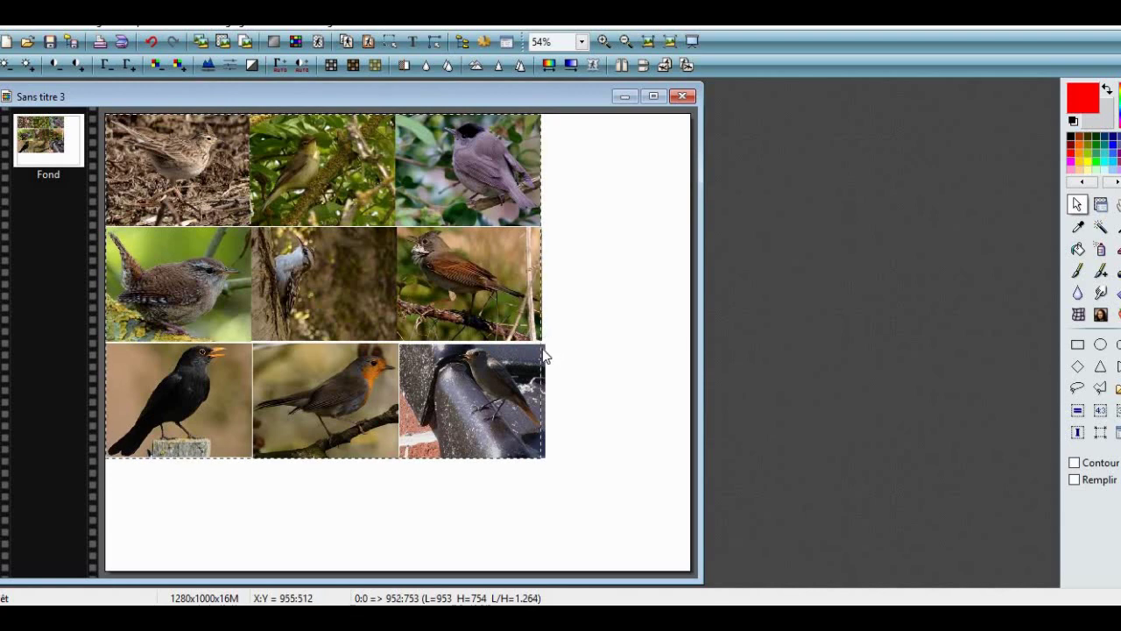
key("ctrl+h")
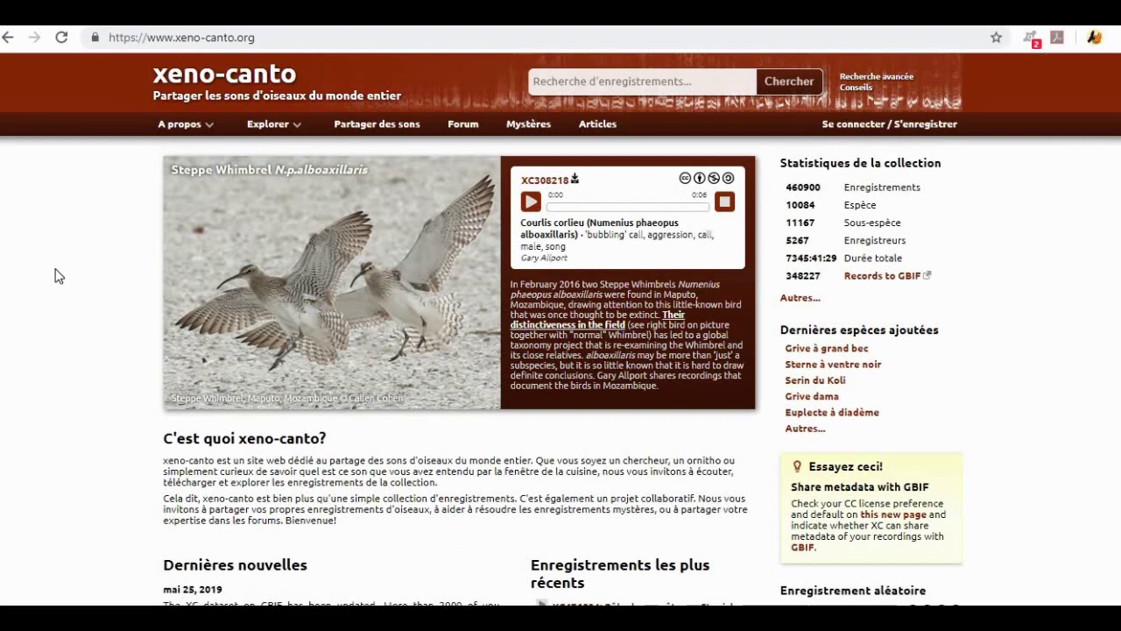
Search the xeno-canto recordings for Alouette des champs and open its species page
left_click(645, 82)
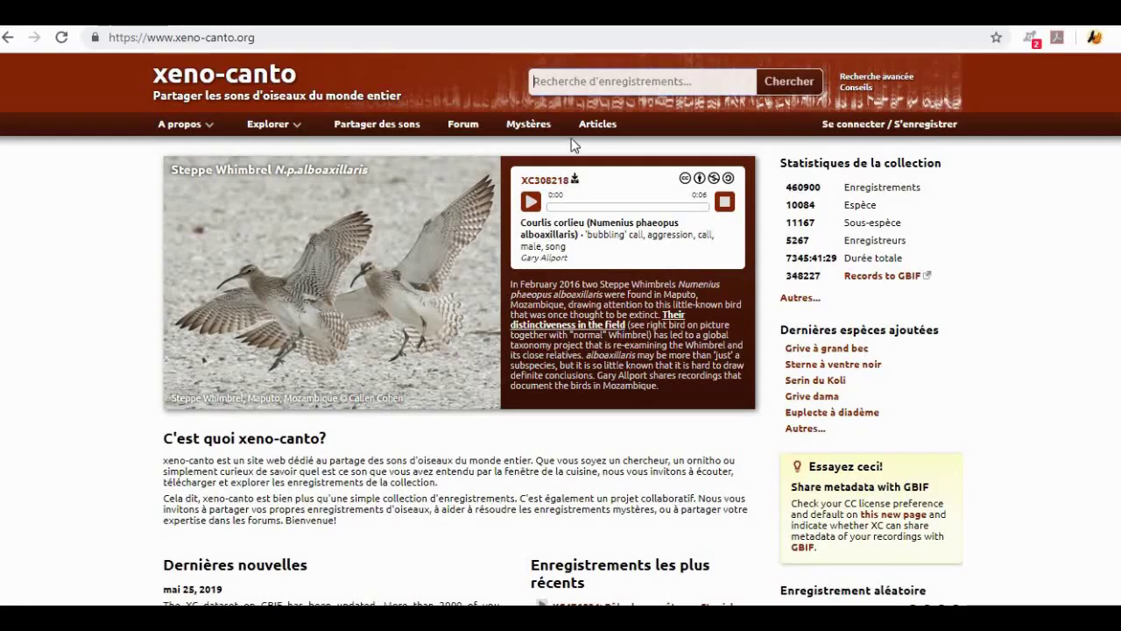
type("Alouette")
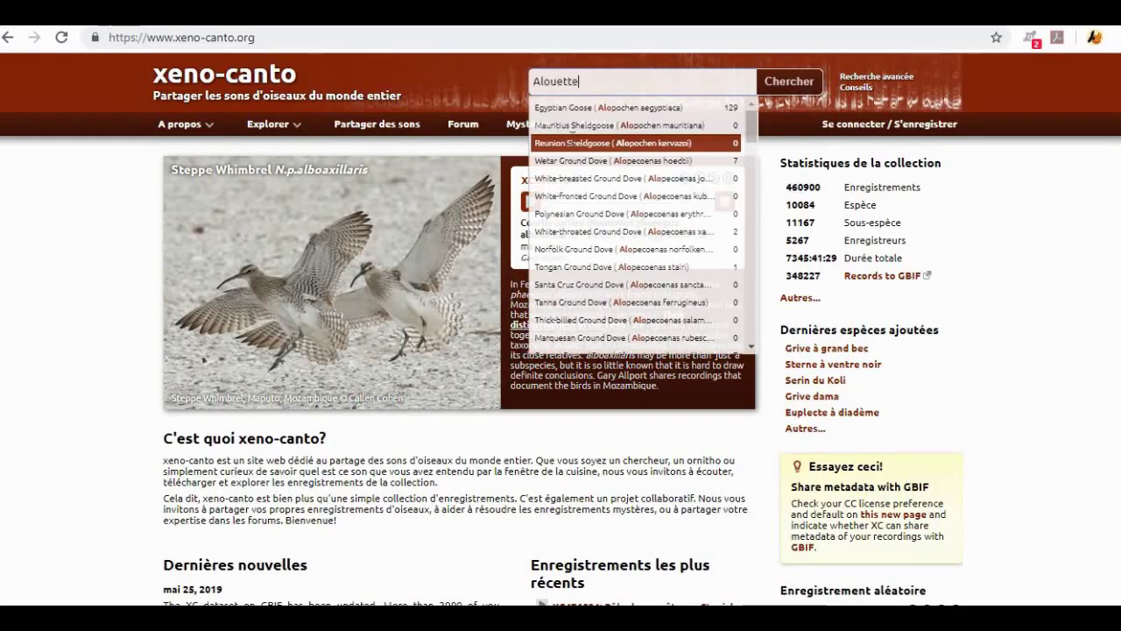
type(" des cham")
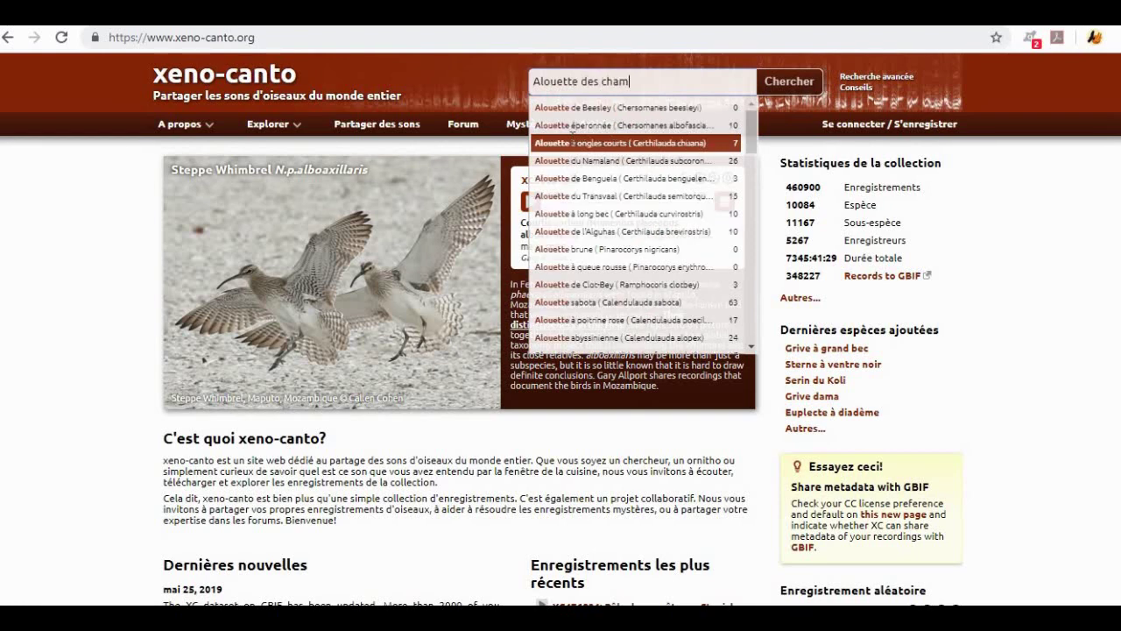
left_click(621, 107)
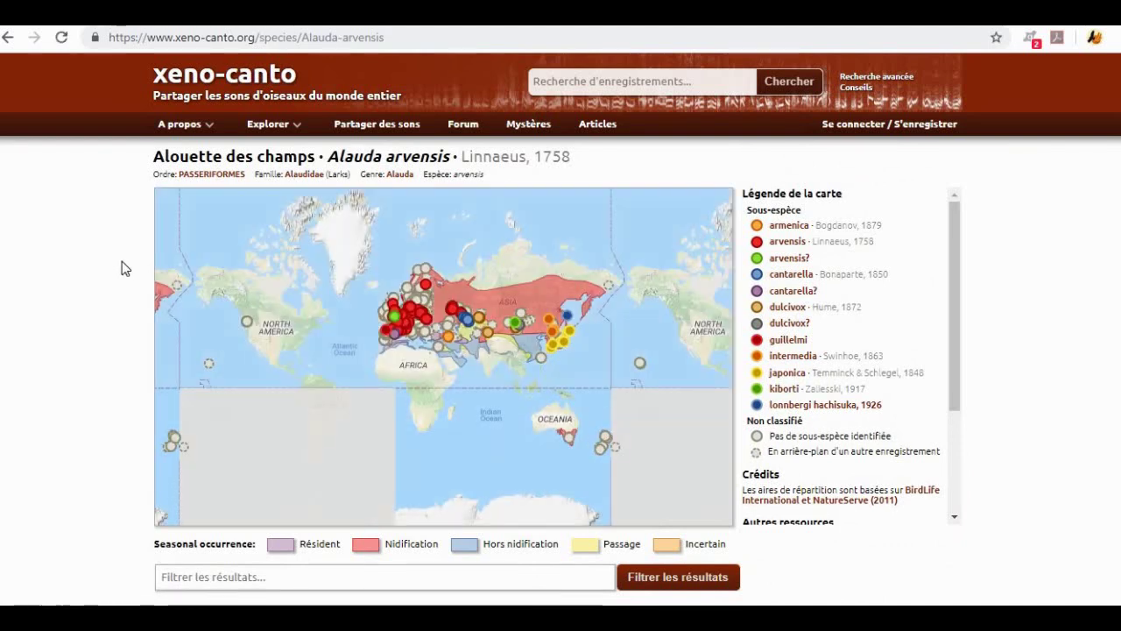
Play the 0:48 Alouette des champs song XC476366 from the Russian Federation in the recordings list
scroll(106, 226, "down", 5)
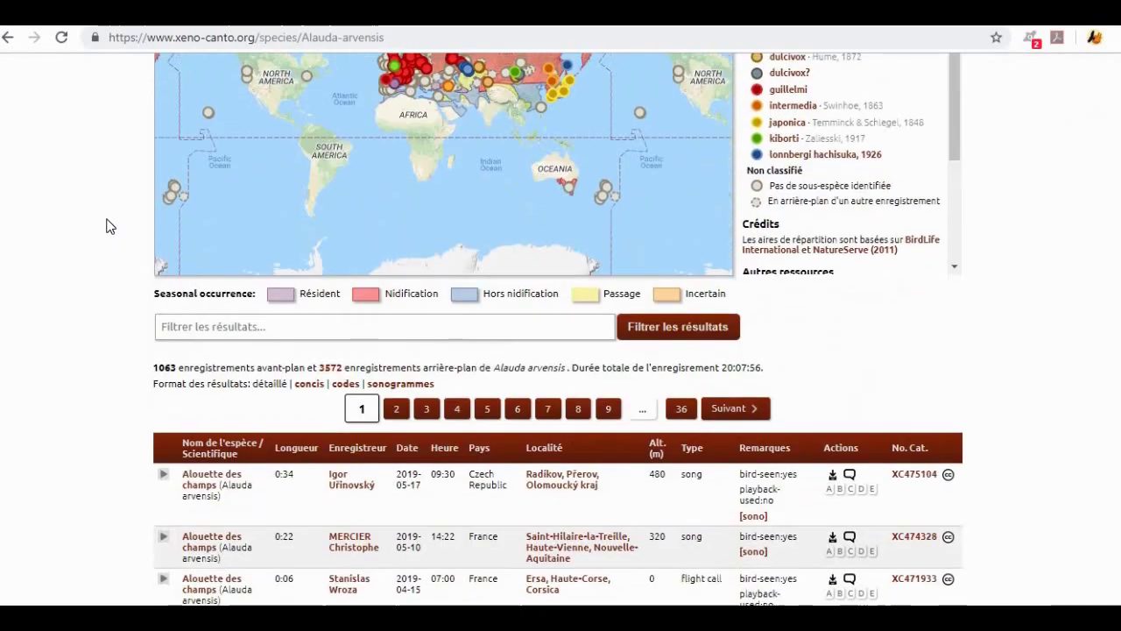
scroll(106, 226, "down", 2)
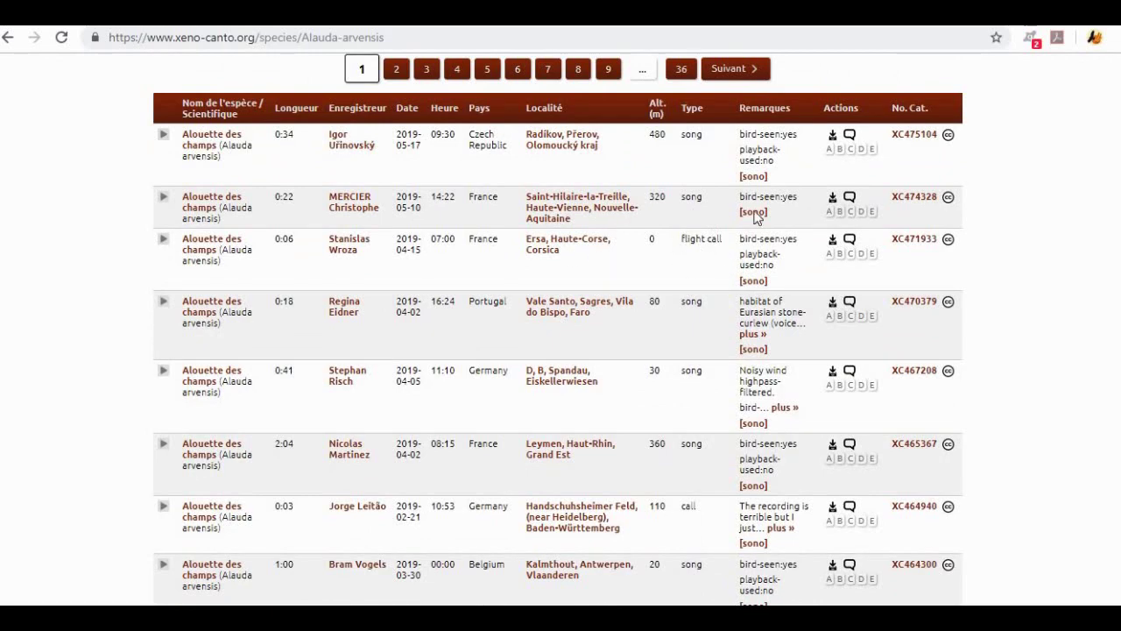
scroll(885, 195, "down", 3)
scroll(885, 193, "down", 3)
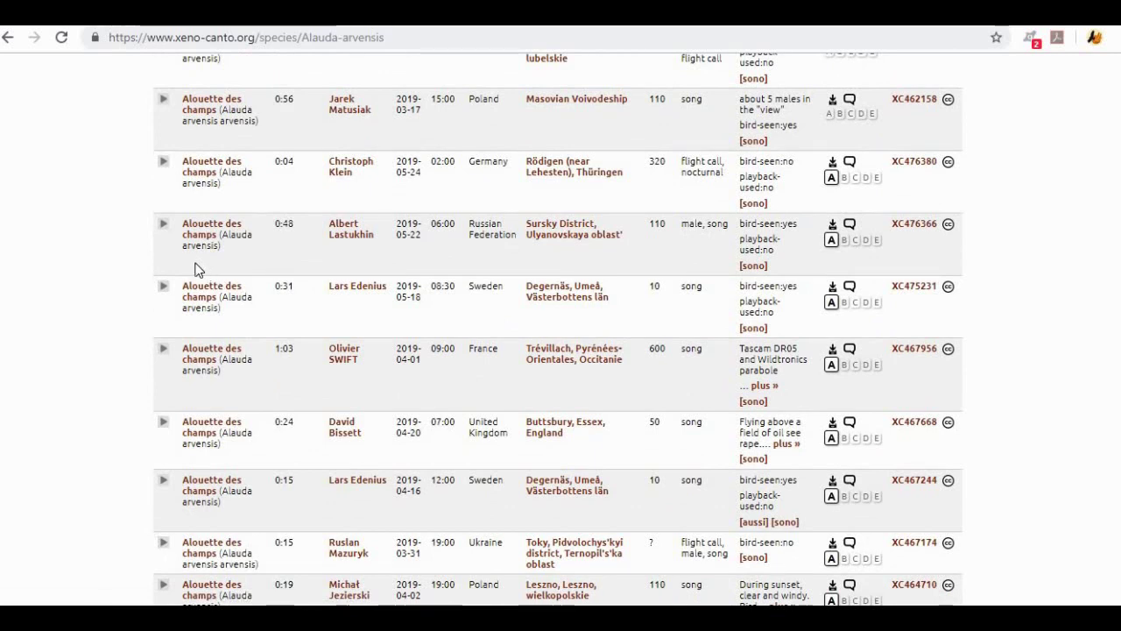
left_click(163, 228)
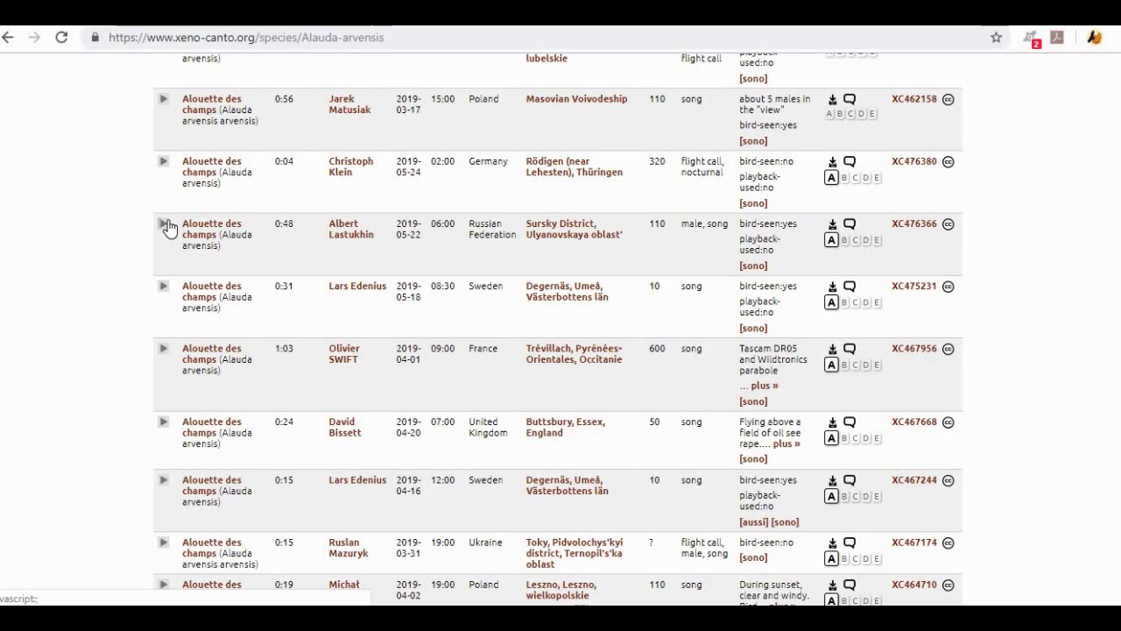
Raise the computer's sound volume to above 72 while listening to the Alouette des champs song
key("XF86AudioRaiseVolume")
key("XF86AudioRaiseVolume")
key("XF86AudioRaiseVolume")
key("XF86AudioRaiseVolume")
key("XF86AudioRaiseVolume")
key("XF86AudioRaiseVolume")
key("XF86AudioRaiseVolume")
key("XF86AudioRaiseVolume")
key("XF86AudioRaiseVolume")
key("XF86AudioRaiseVolume")
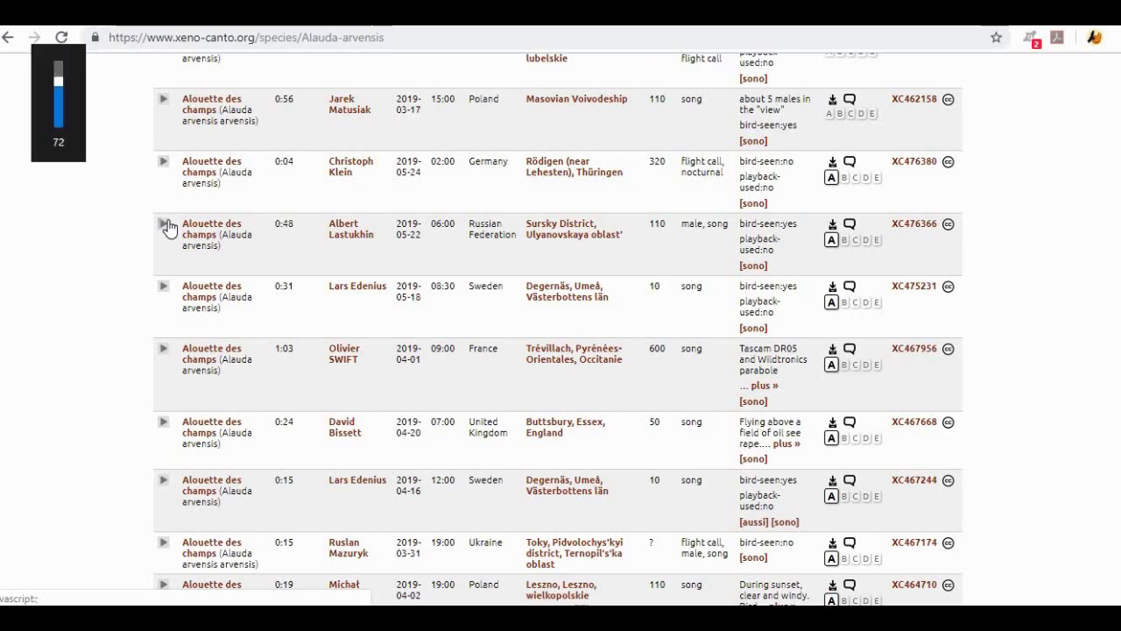
key("XF86AudioRaiseVolume")
key("XF86AudioRaiseVolume")
key("XF86AudioRaiseVolume")
key("XF86AudioRaiseVolume")
key("XF86AudioRaiseVolume")
key("XF86AudioRaiseVolume")
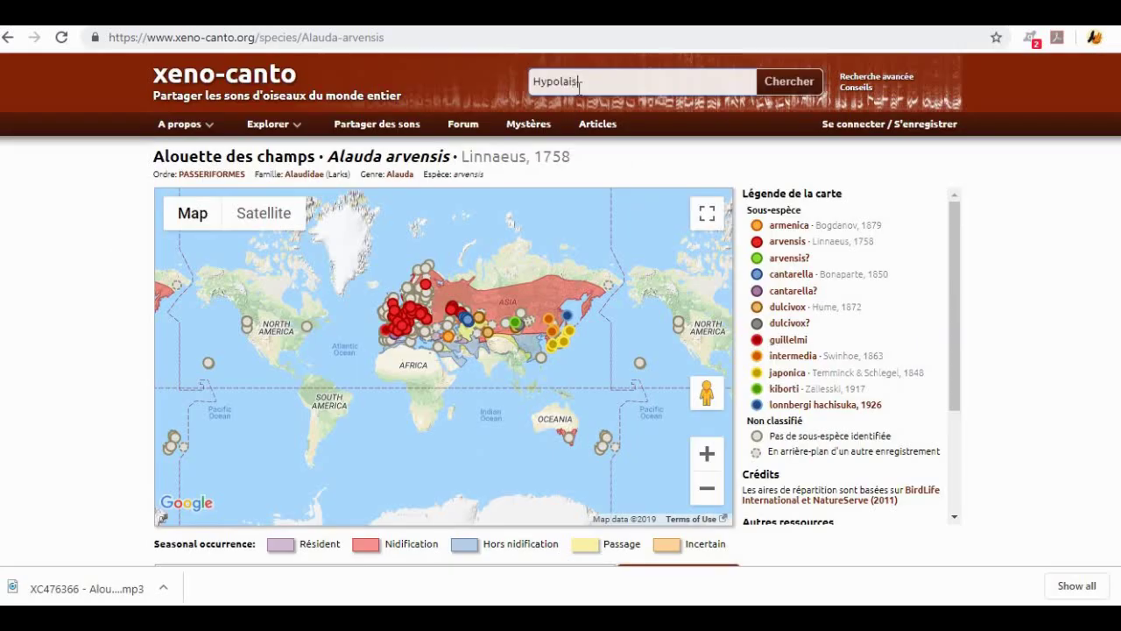
Complete the recordings search for Hypolaïs ictérine and open its species page
type("ic")
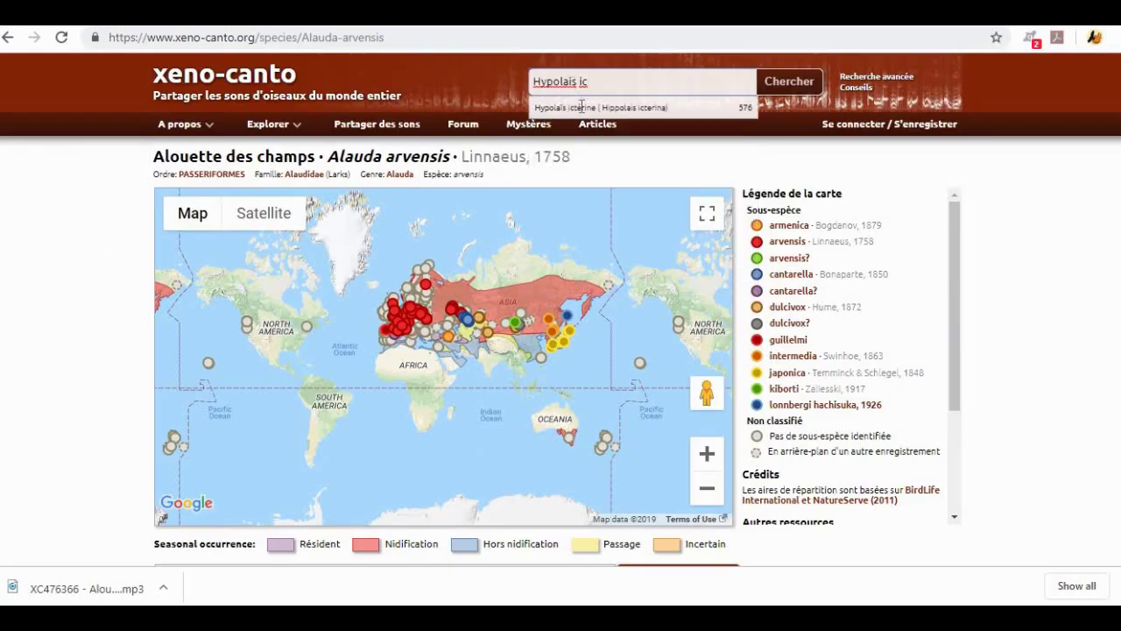
left_click(580, 108)
Listen to the 0:44 Hypolaïs ictérine song XC416258 from Belgium, stop it, and download the recording
scroll(338, 248, "down", 5)
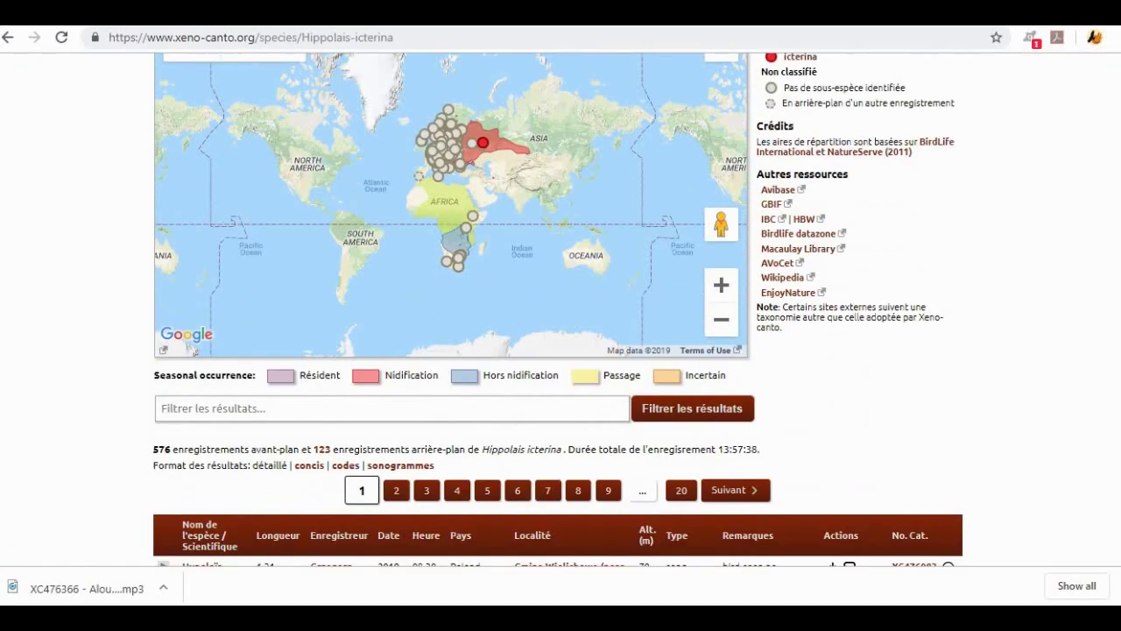
scroll(127, 338, "down", 5)
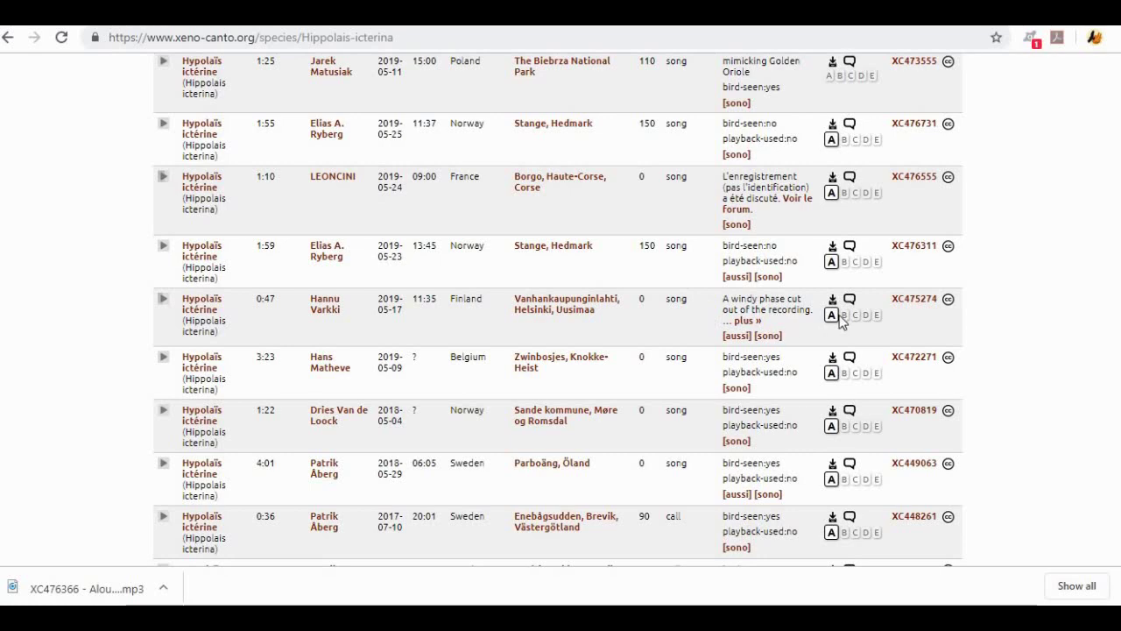
scroll(537, 337, "down", 4)
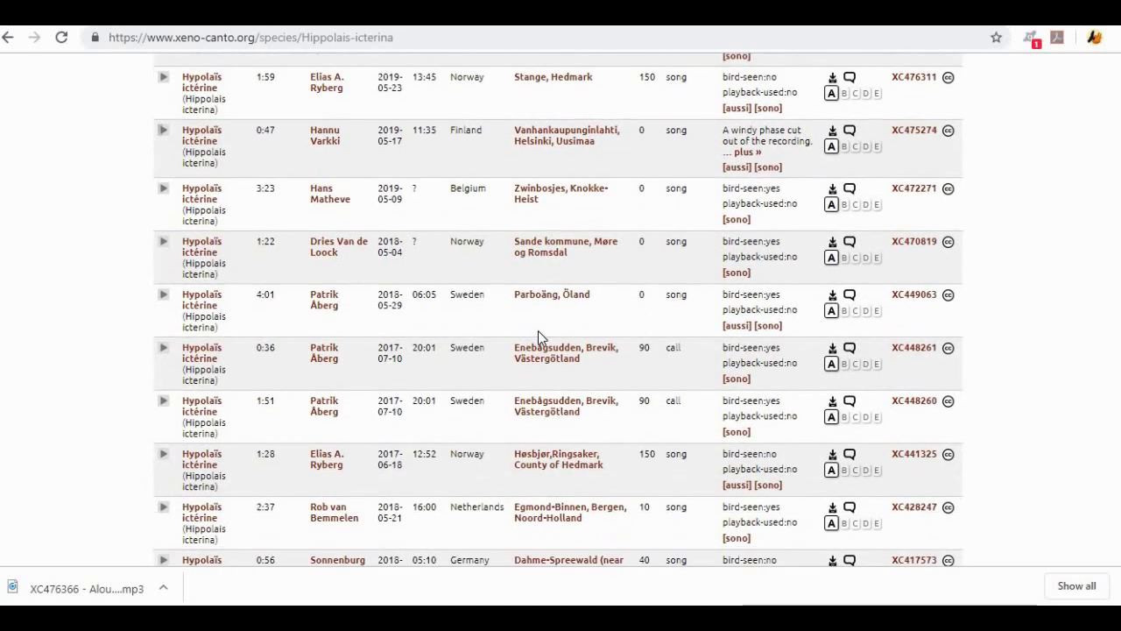
scroll(538, 330, "down", 1)
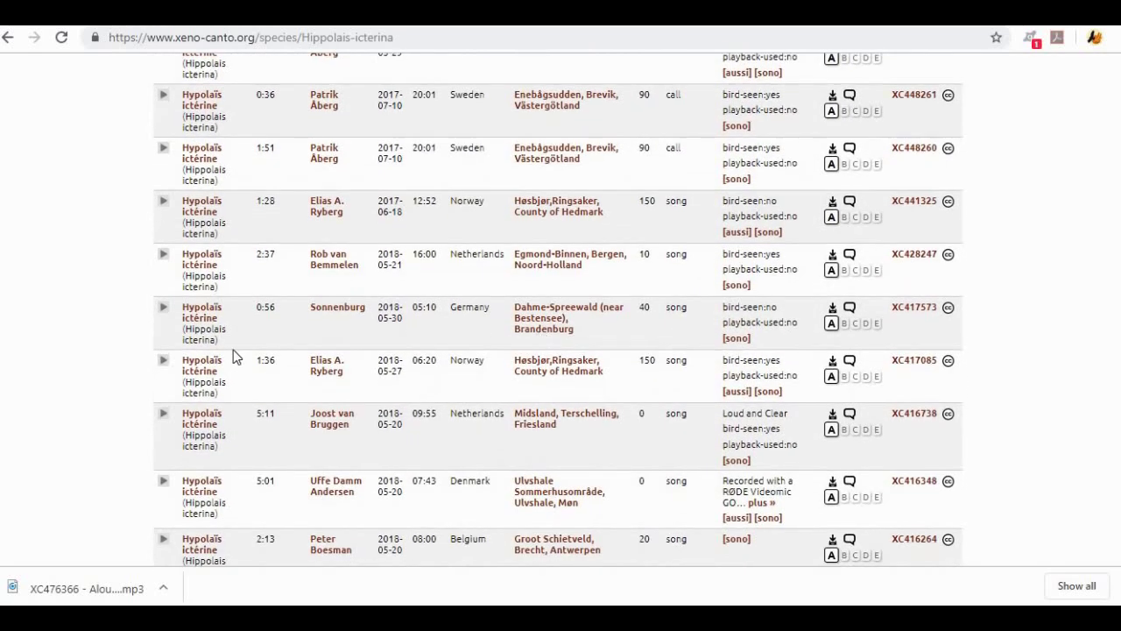
scroll(175, 362, "down", 1)
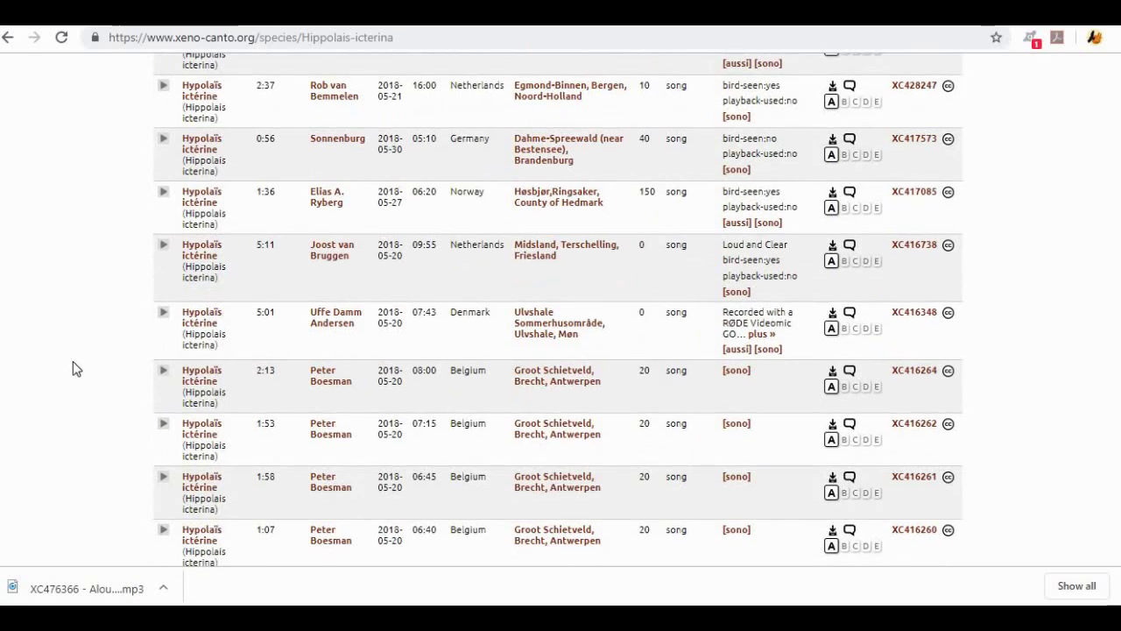
scroll(73, 368, "down", 2)
scroll(73, 362, "down", 1)
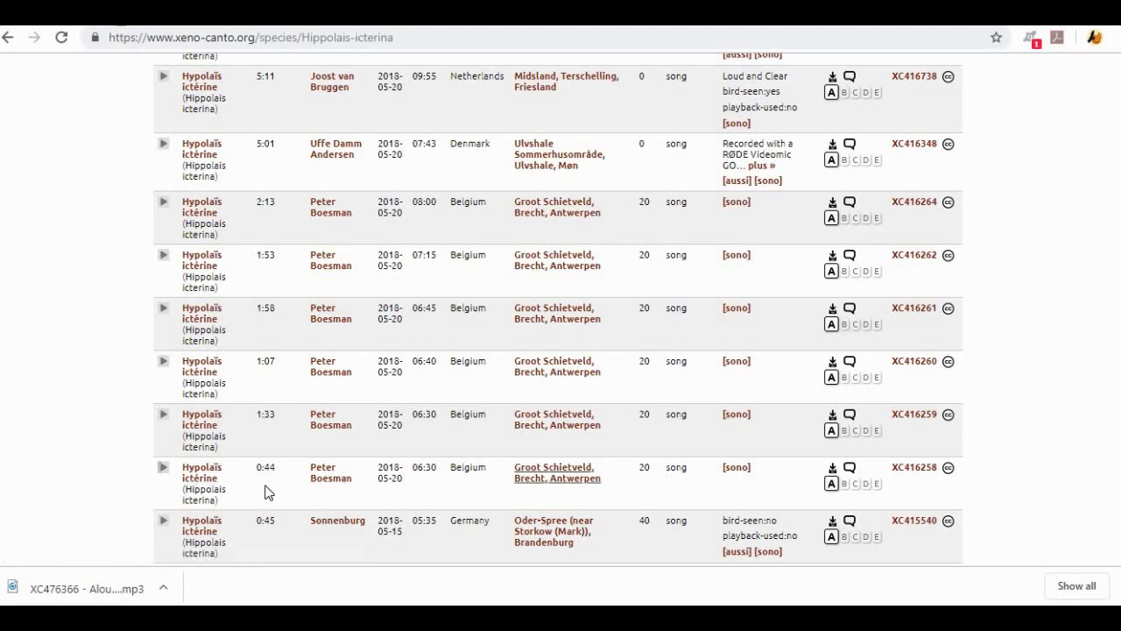
left_click(167, 471)
left_click(163, 466)
left_click(833, 471)
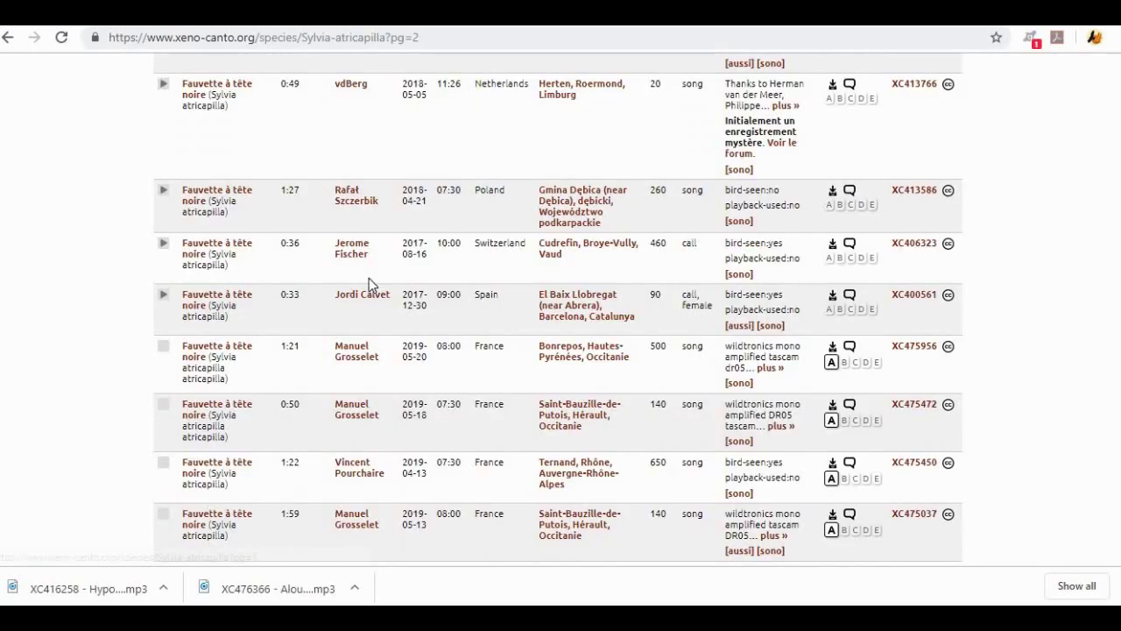
Listen to the 0:25 Fauvette à tête noire song XC474455 from Germany and download the recording
scroll(368, 277, "down", 3)
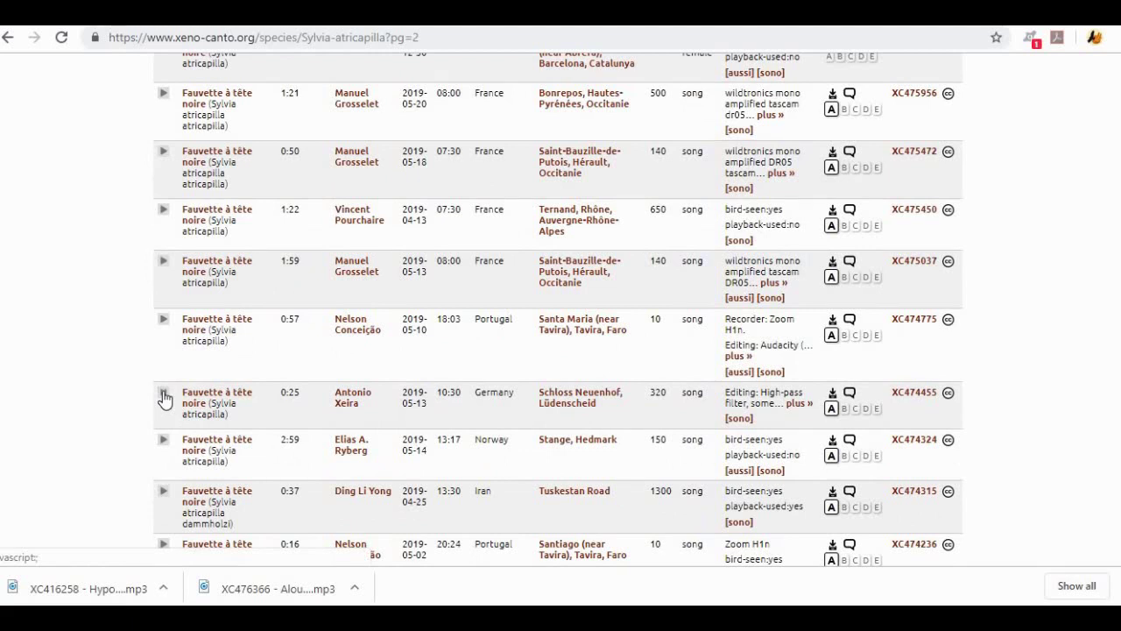
left_click(162, 395)
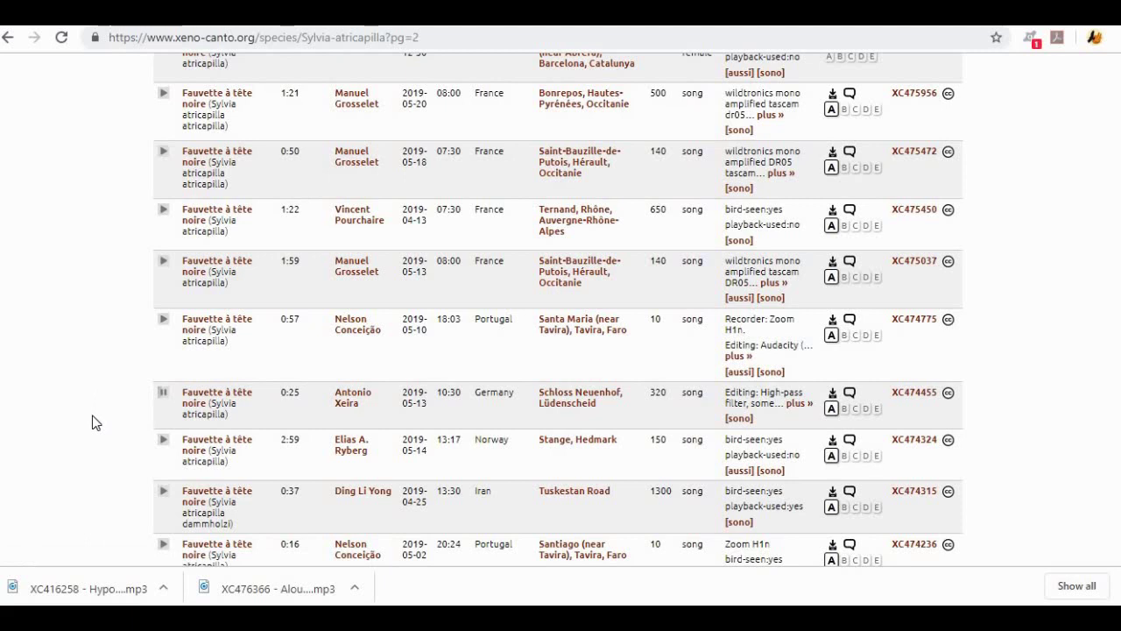
left_click(163, 394)
left_click(163, 393)
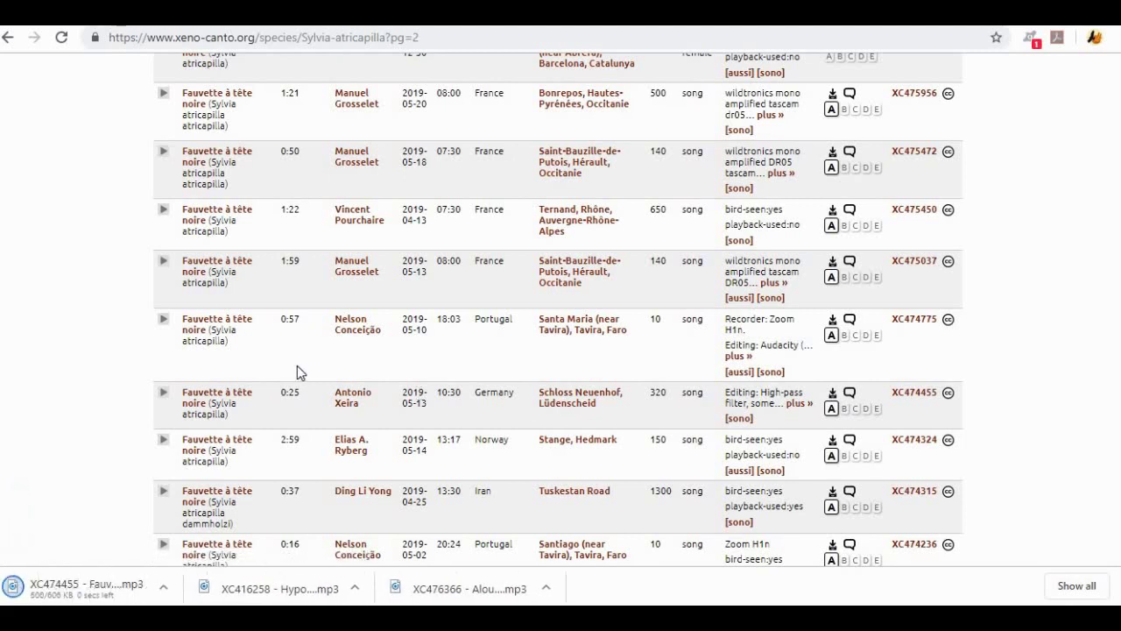
Search the recordings for Fauvette grisette and open its species page
scroll(266, 343, "down", 10)
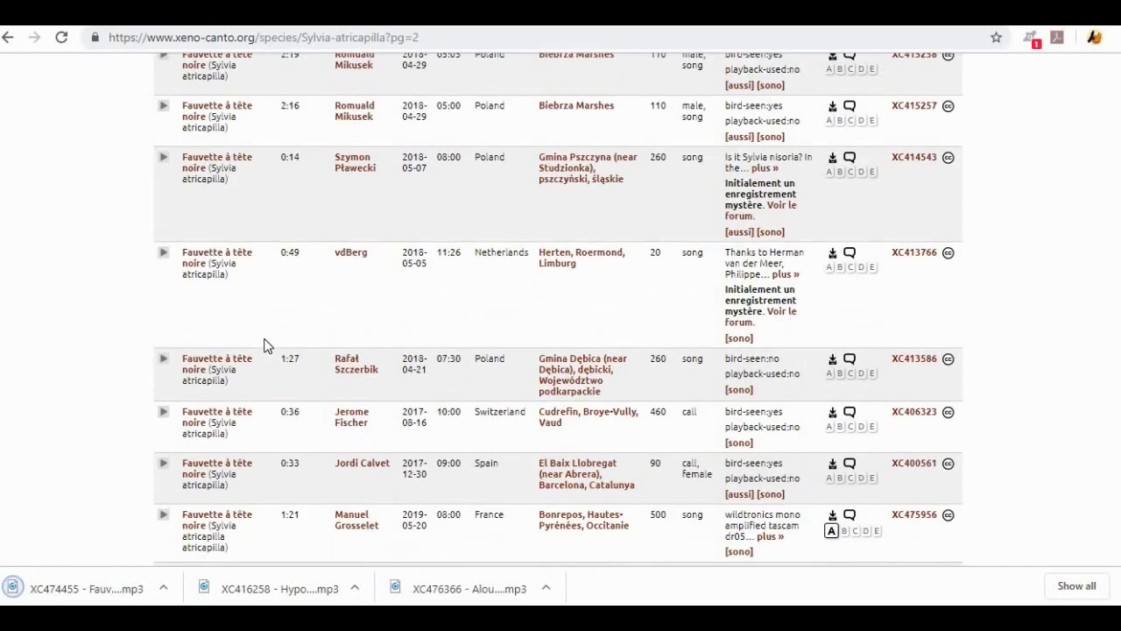
scroll(267, 343, "up", 15)
left_click(574, 81)
type("Fauvet")
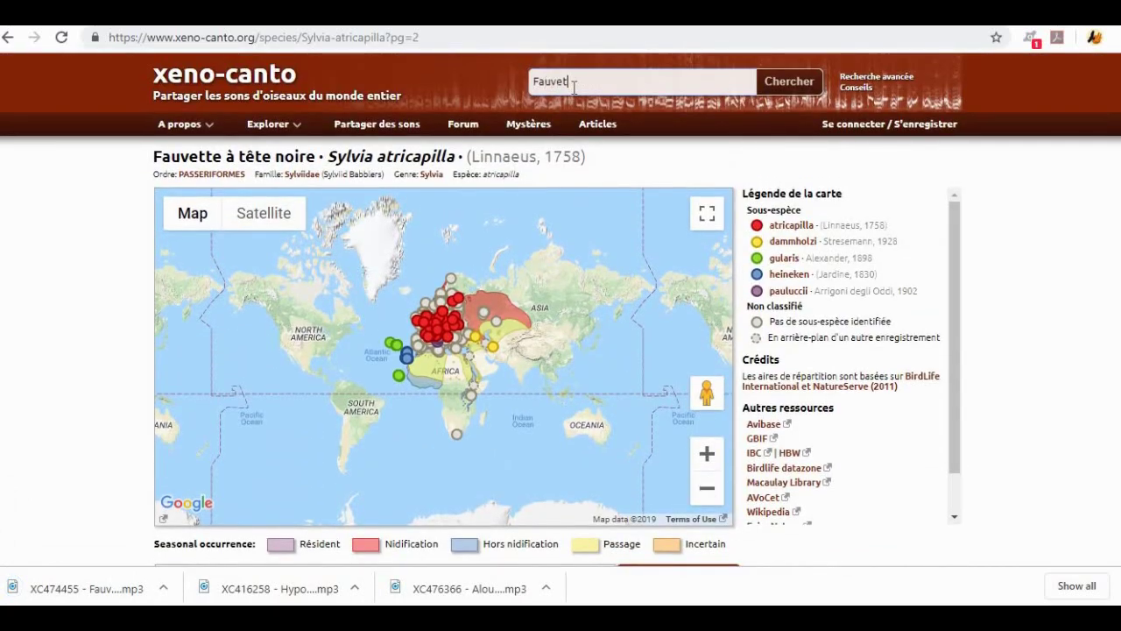
type("te gri")
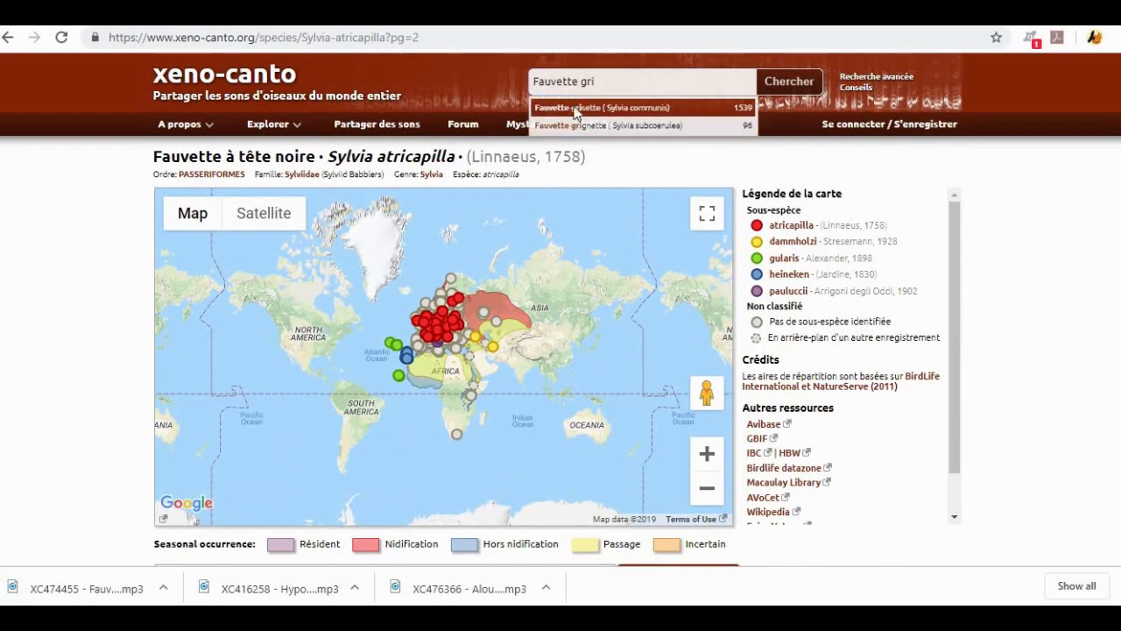
left_click(575, 106)
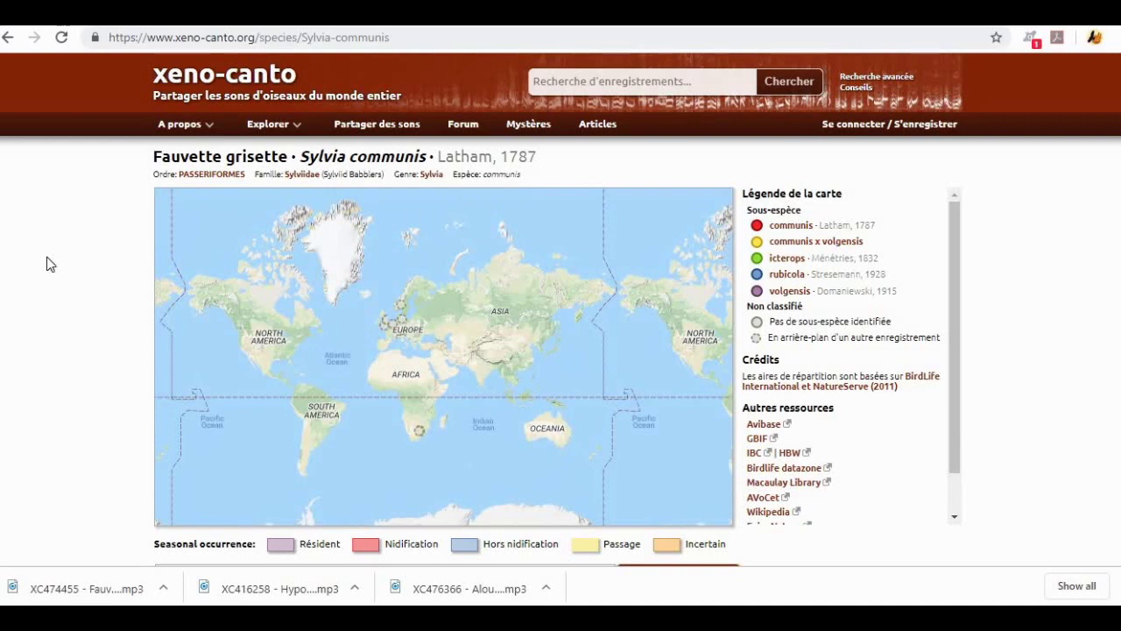
Play the 0:32 Fauvette grisette song XC475511 from Belgium at the end of the first results page
scroll(85, 268, "down", 3)
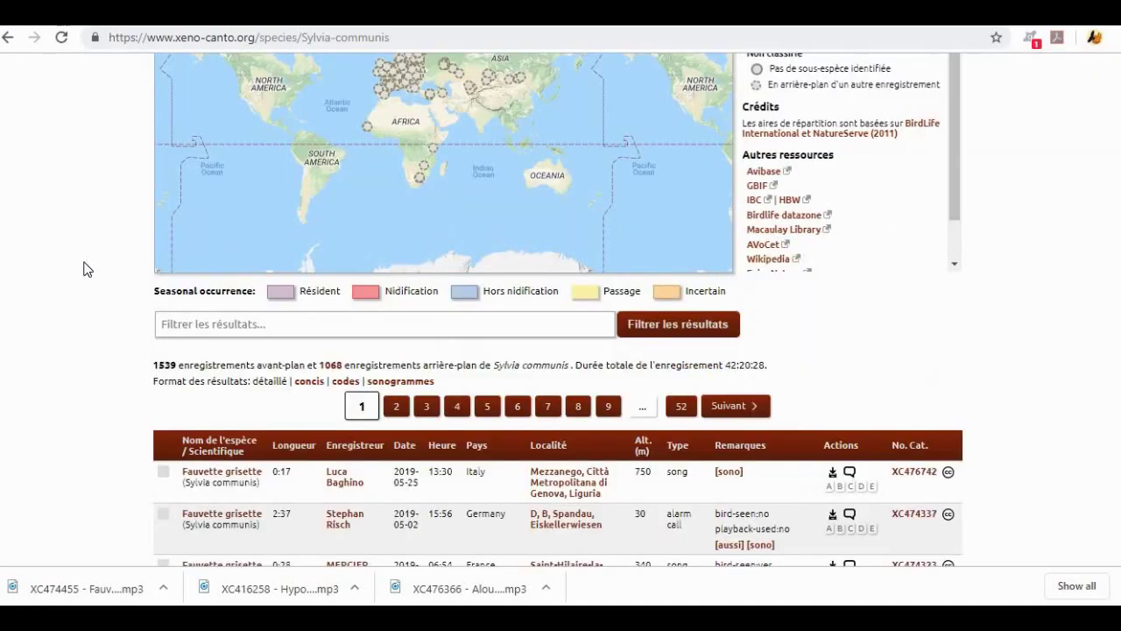
scroll(85, 268, "down", 6)
scroll(85, 268, "down", 15)
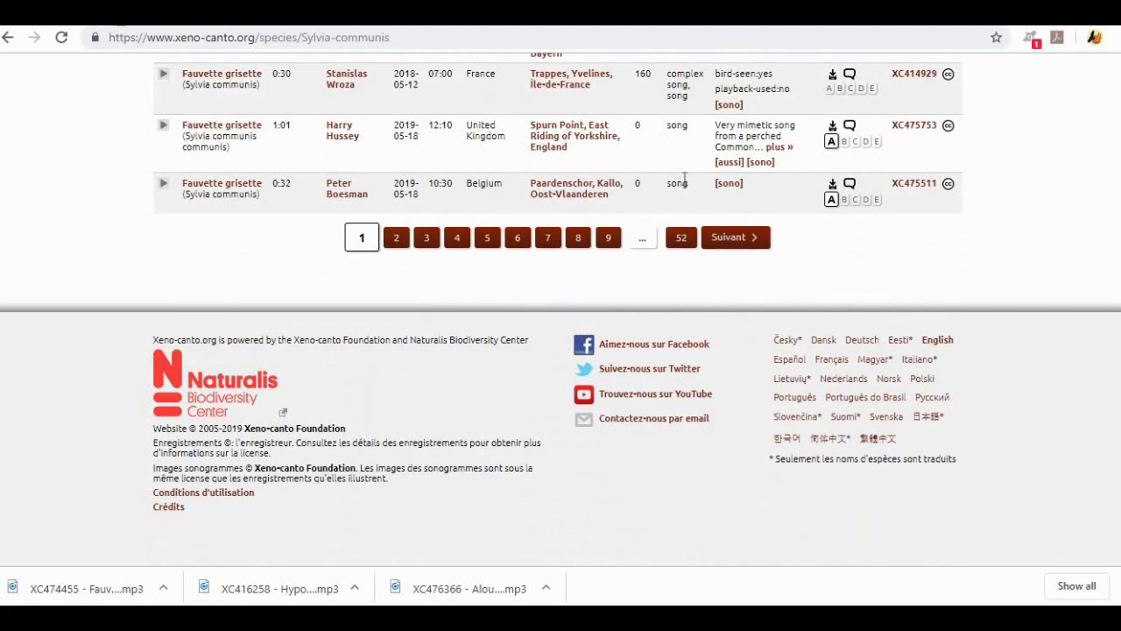
left_click(162, 186)
Open page 2 of the Fauvette grisette recordings and play the 0:17 song XC474512 from the Netherlands
scroll(79, 175, "up", 2)
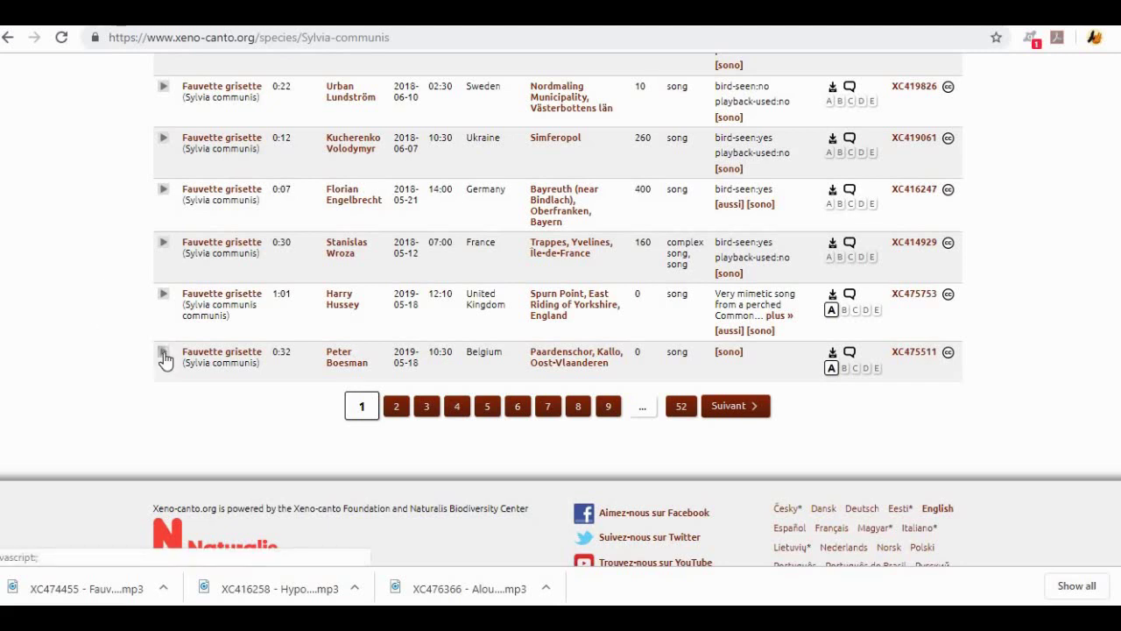
left_click(395, 406)
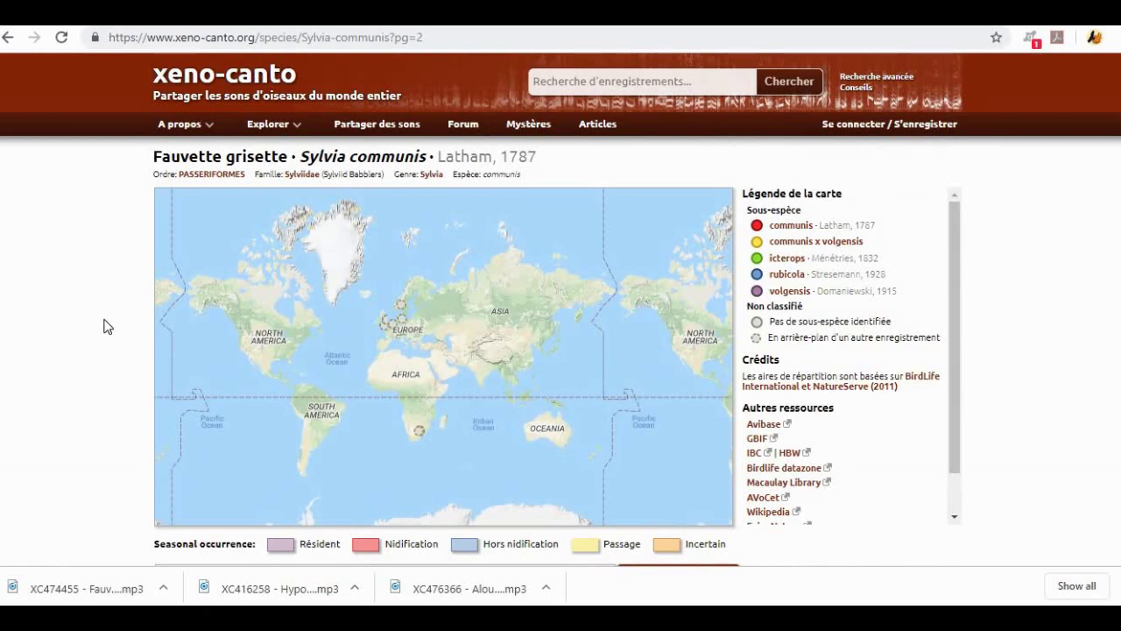
scroll(98, 318, "down", 3)
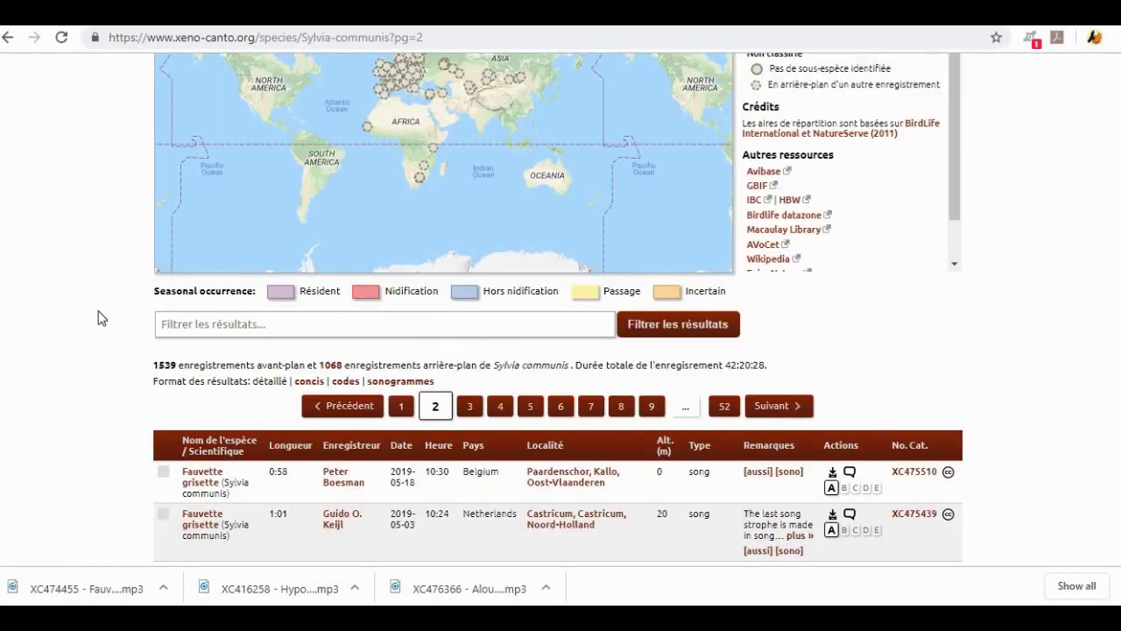
scroll(98, 317, "down", 2)
scroll(98, 318, "down", 1)
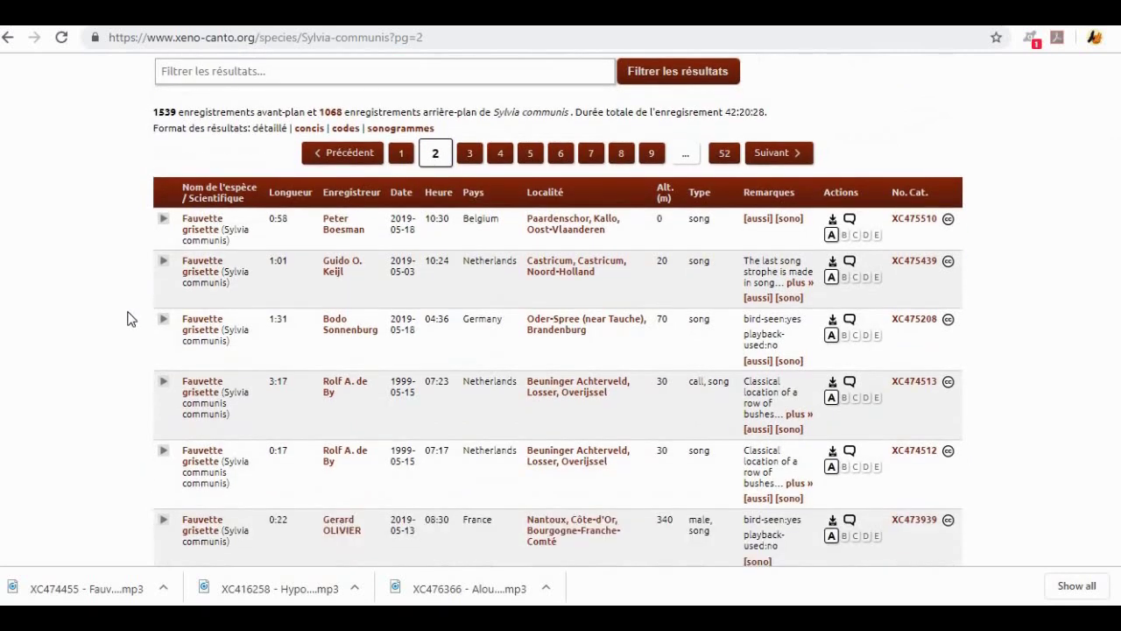
left_click(163, 451)
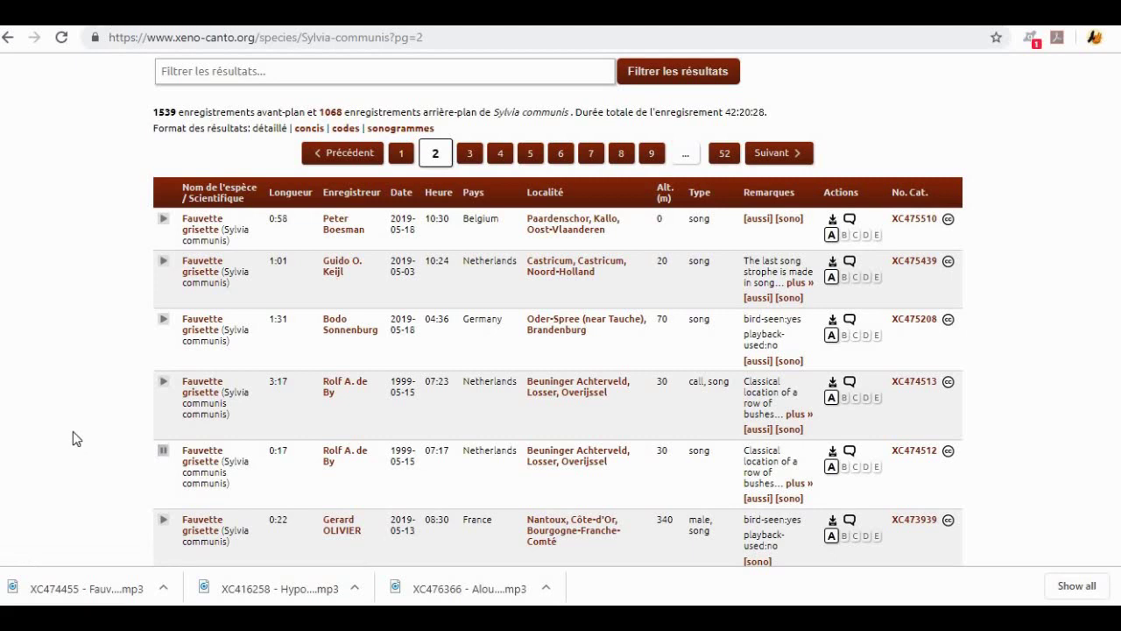
Play the 0:22 Fauvette grisette male song XC473939 from France and stop it
scroll(62, 330, "down", 1)
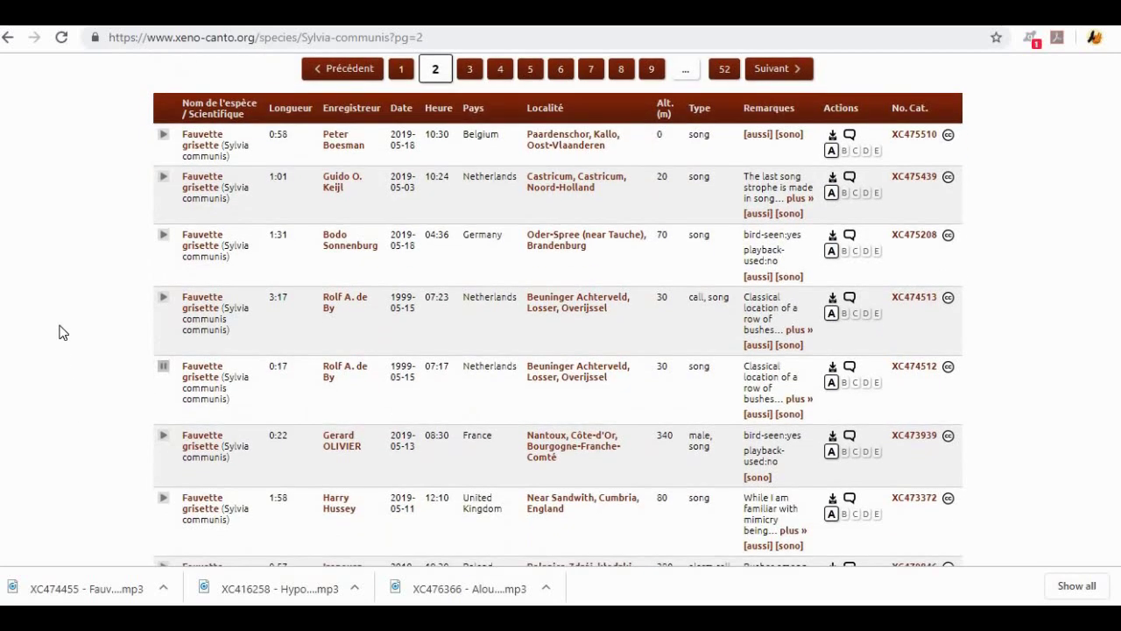
scroll(61, 332, "down", 1)
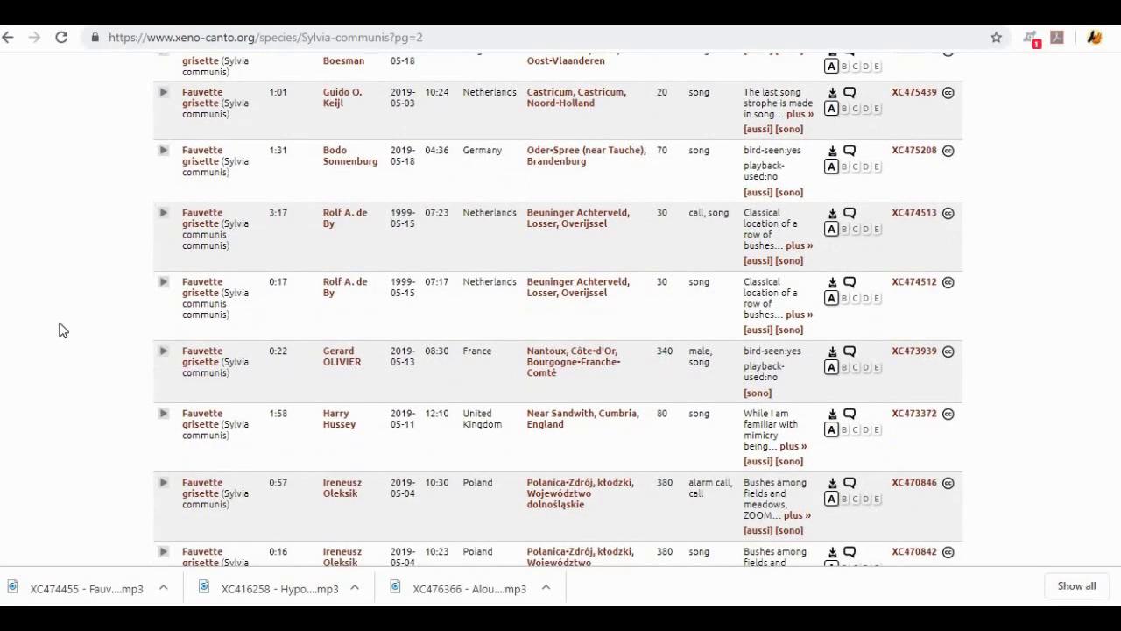
left_click(165, 356)
left_click(161, 355)
scroll(123, 337, "down", 1)
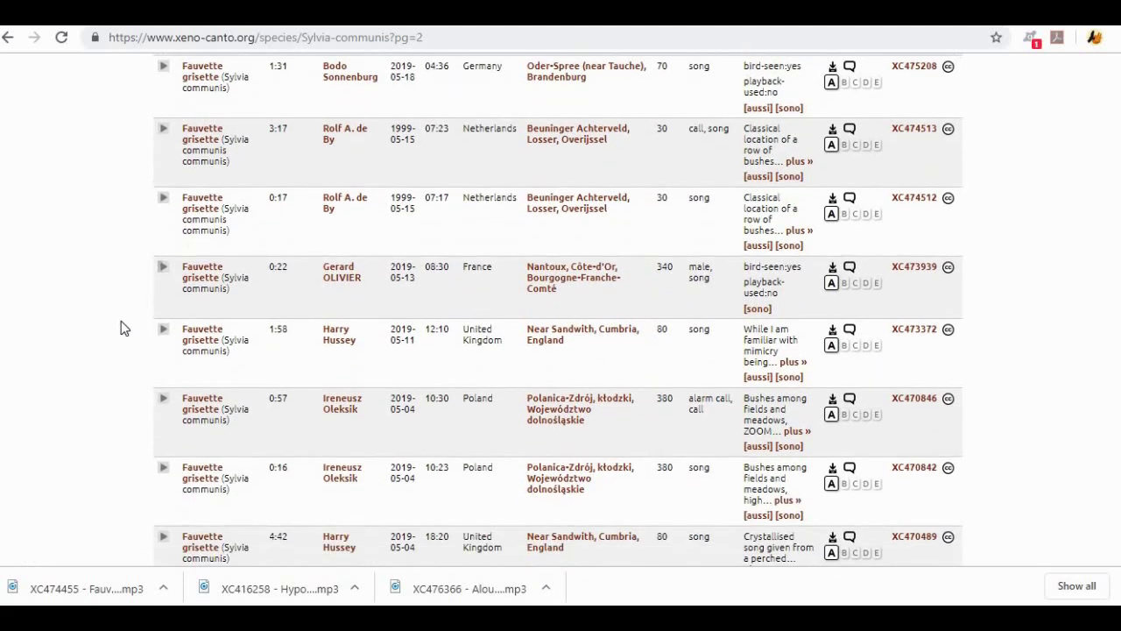
Play the 0:16 Fauvette grisette song XC470842 from Poland and download it as an MP3
scroll(124, 328, "down", 1)
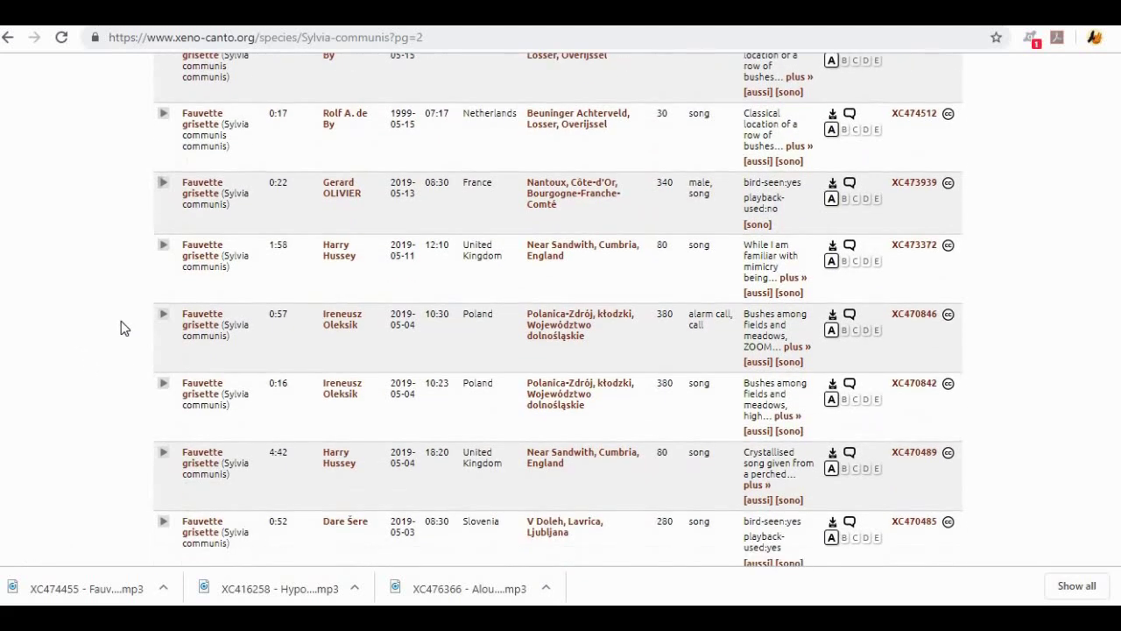
left_click(162, 386)
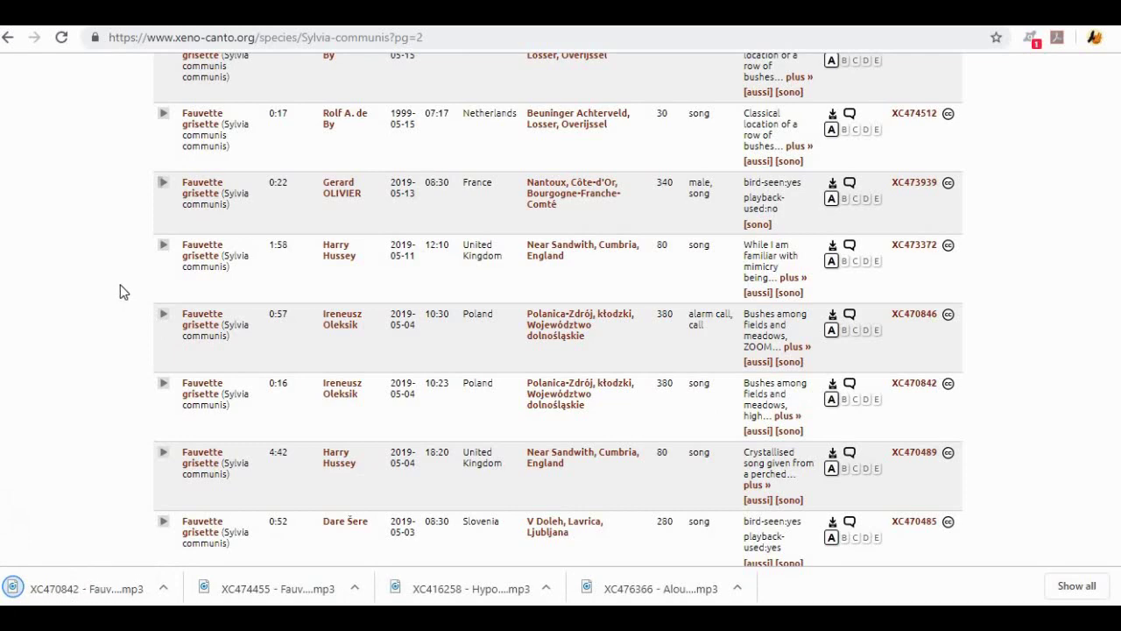
Search the recordings for Grimpereau des jardins and open page 2 of its species results
scroll(121, 282, "up", 5)
scroll(121, 281, "up", 4)
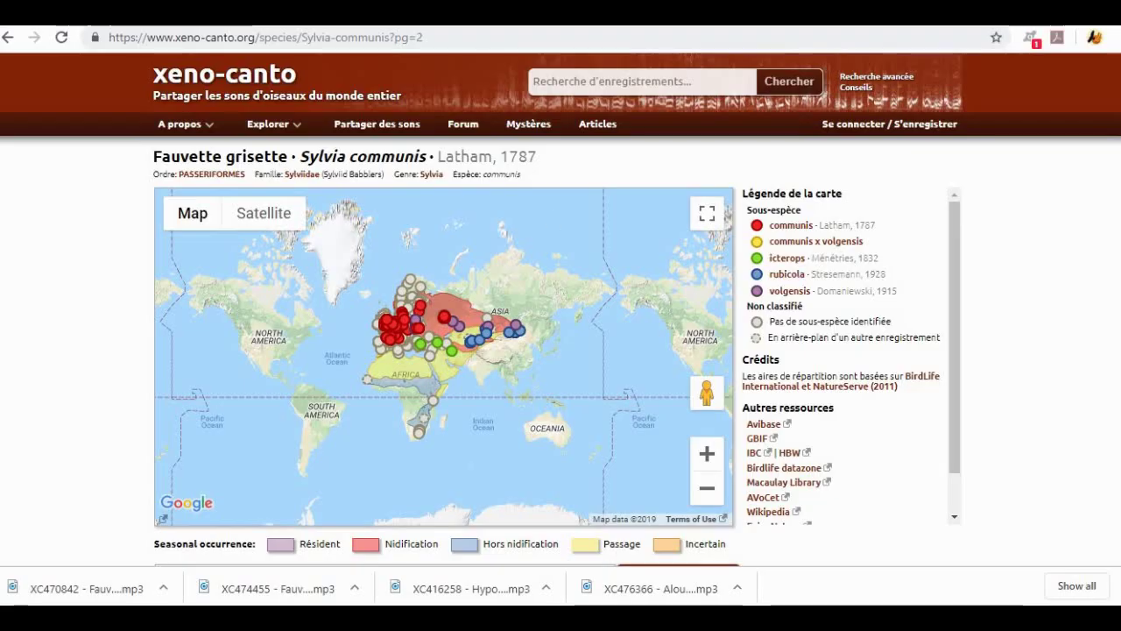
left_click(617, 87)
type("Grimpereau")
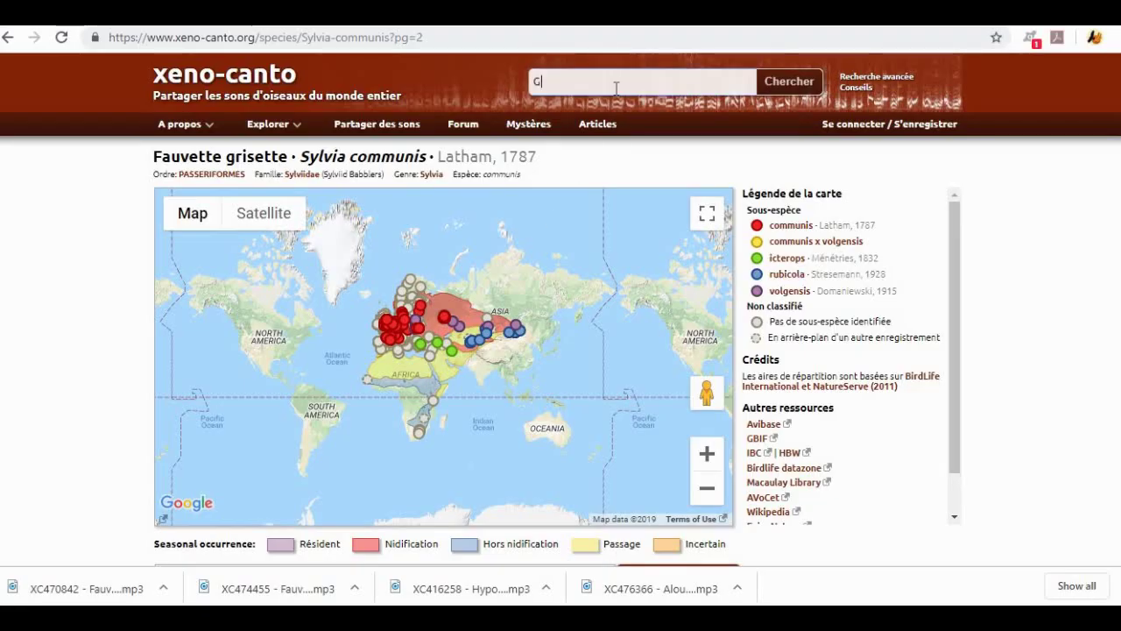
type(" d")
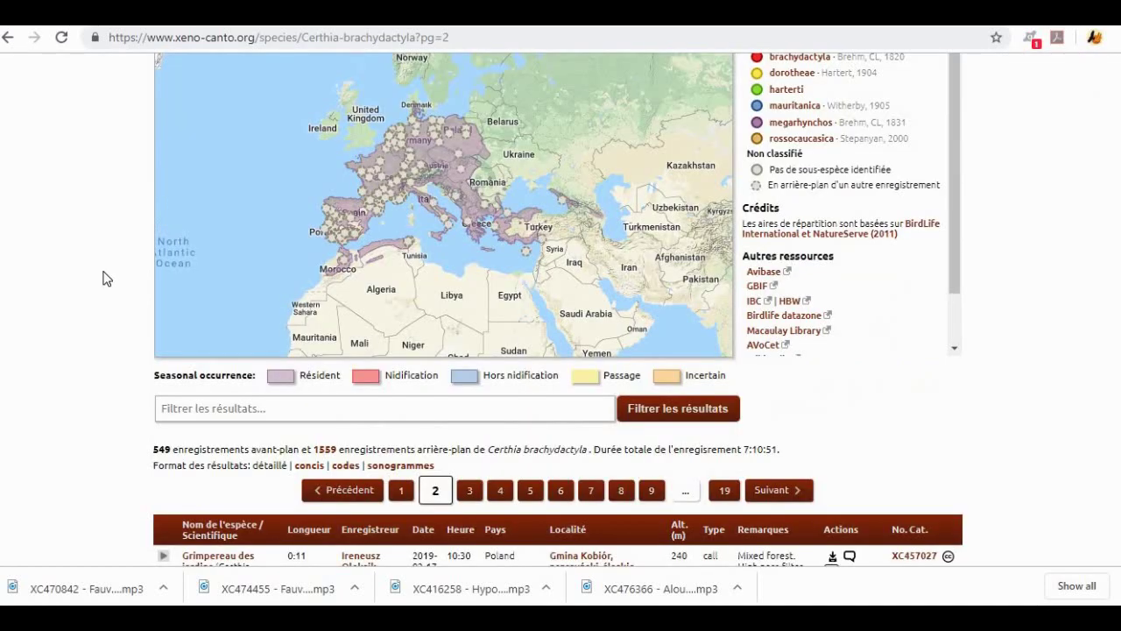
Play the 0:57 Grimpereau des jardins song XC416736 from Spain and stop it
scroll(103, 278, "down", 4)
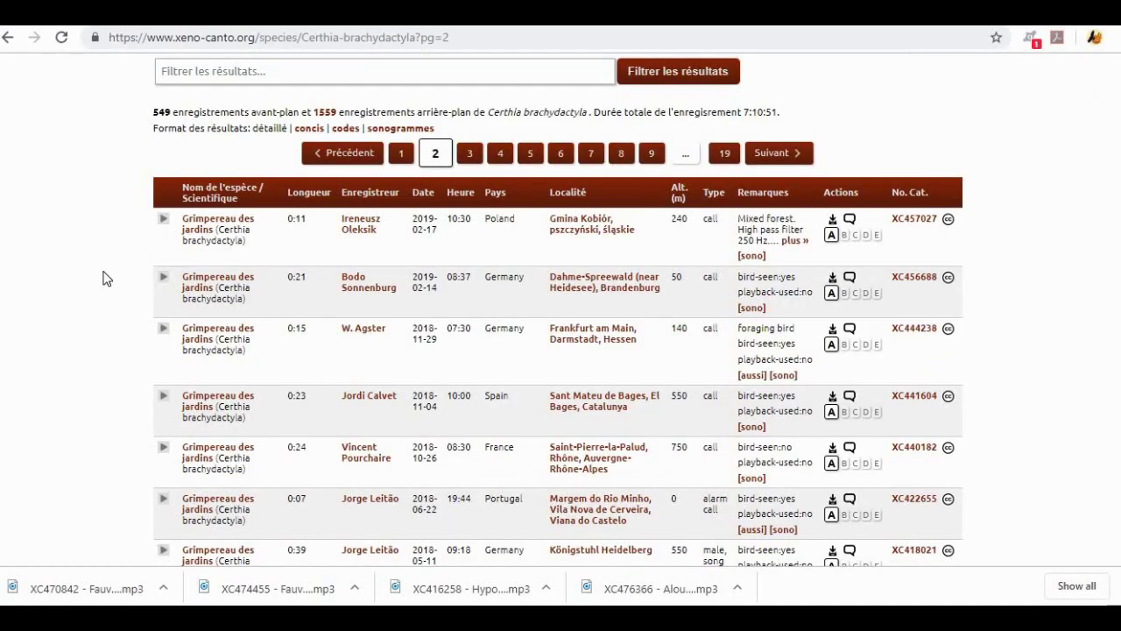
scroll(102, 278, "down", 2)
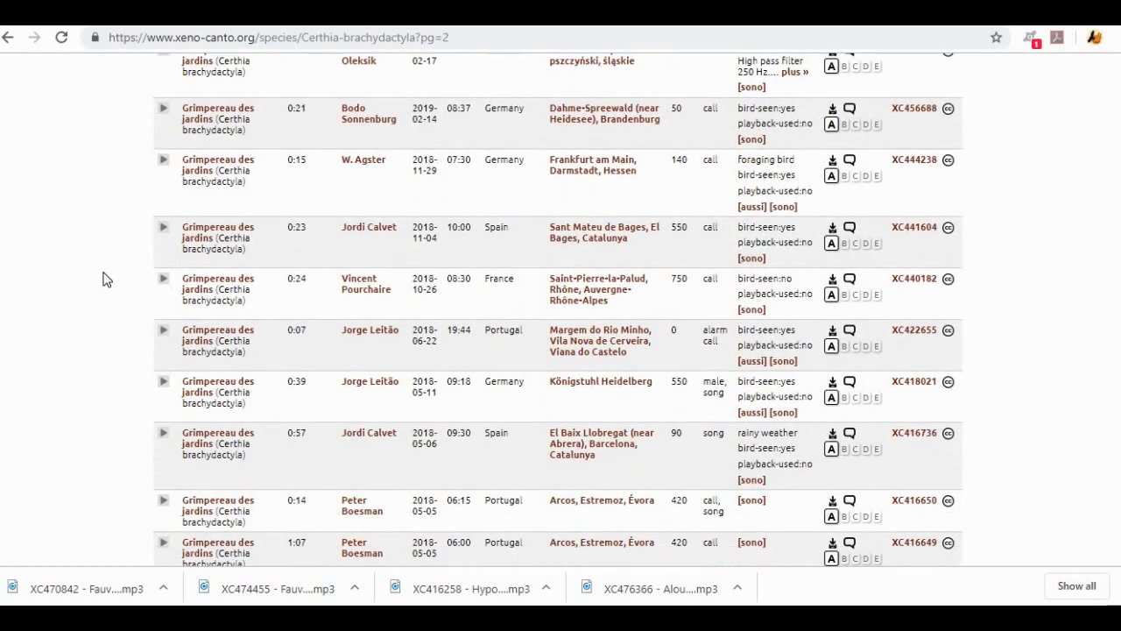
left_click(162, 433)
scroll(95, 403, "down", 2)
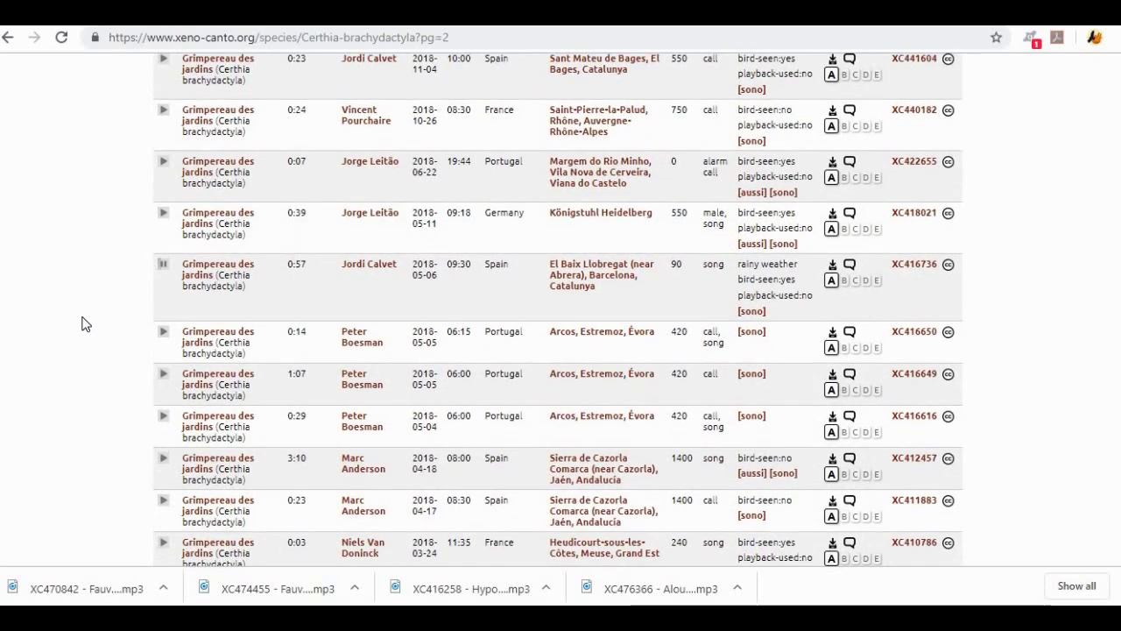
left_click(163, 266)
Play the 0:14 Grimpereau des jardins call and song XC416650 from Portugal and download it as an MP3
left_click(163, 335)
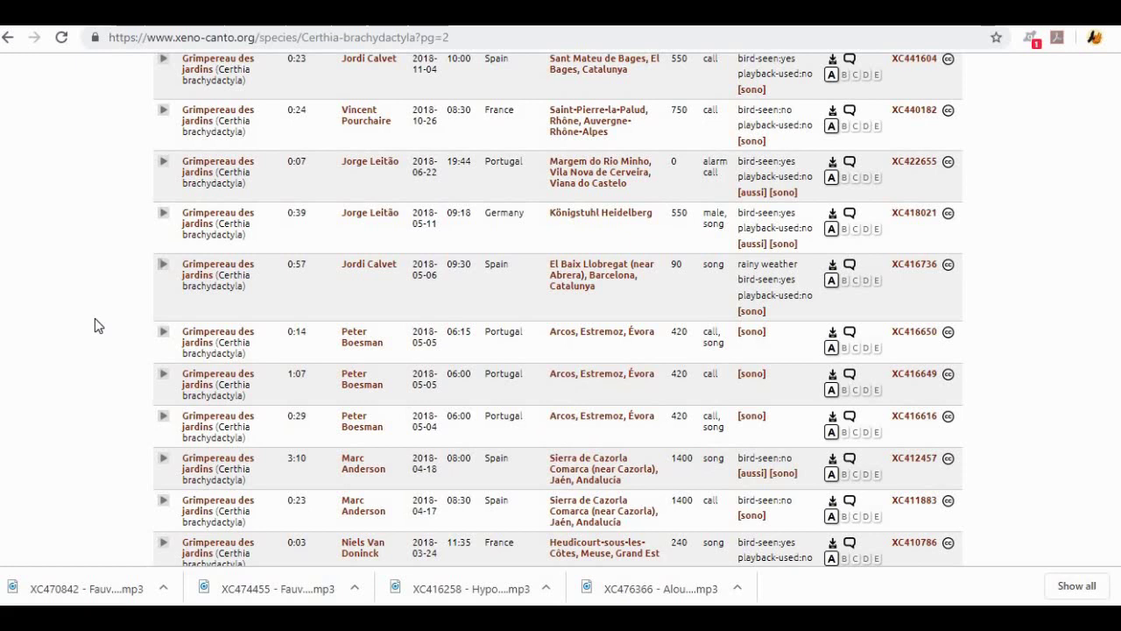
left_click(832, 331)
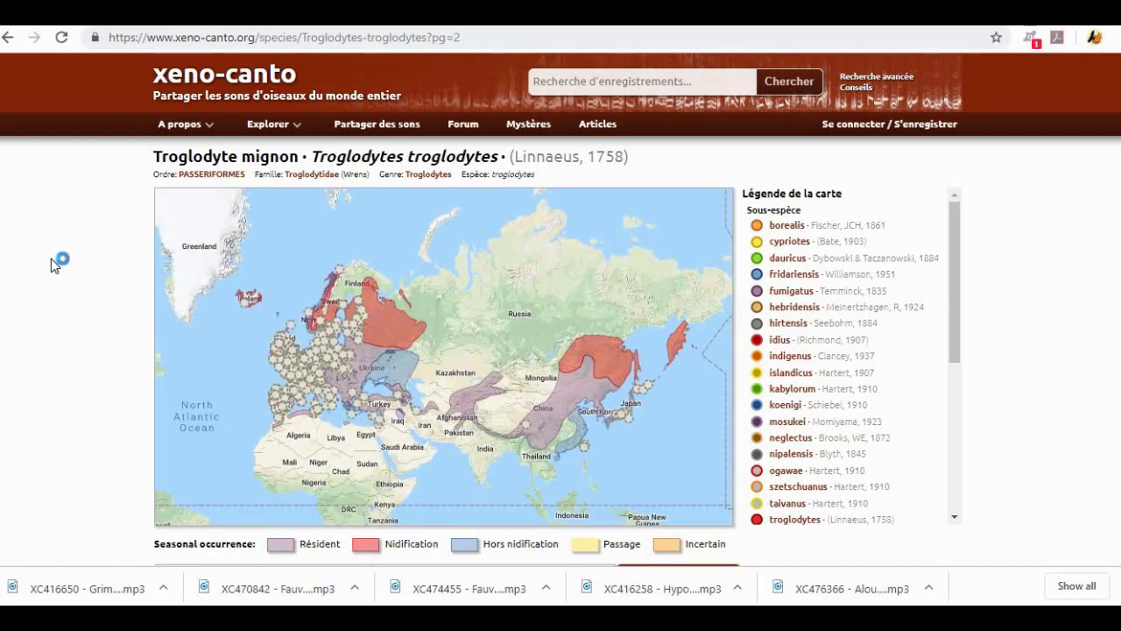
Play the 0:06 song XC465784 from Portugal on page 2 of the Troglodyte mignon recordings and stop it
scroll(53, 256, "down", 3)
scroll(53, 261, "down", 4)
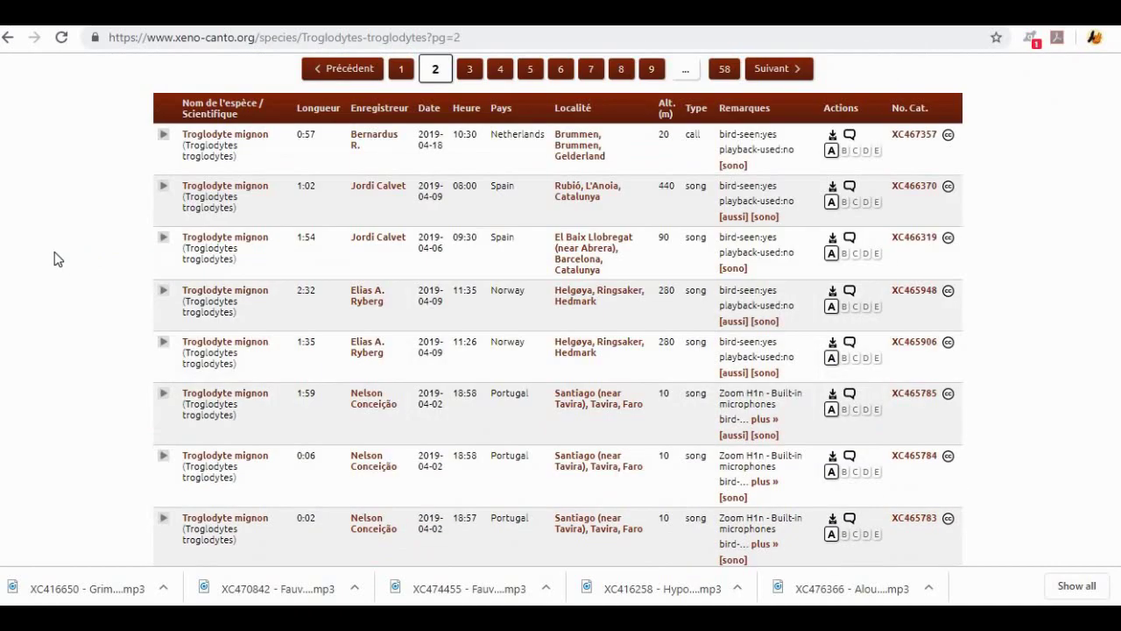
scroll(53, 258, "down", 1)
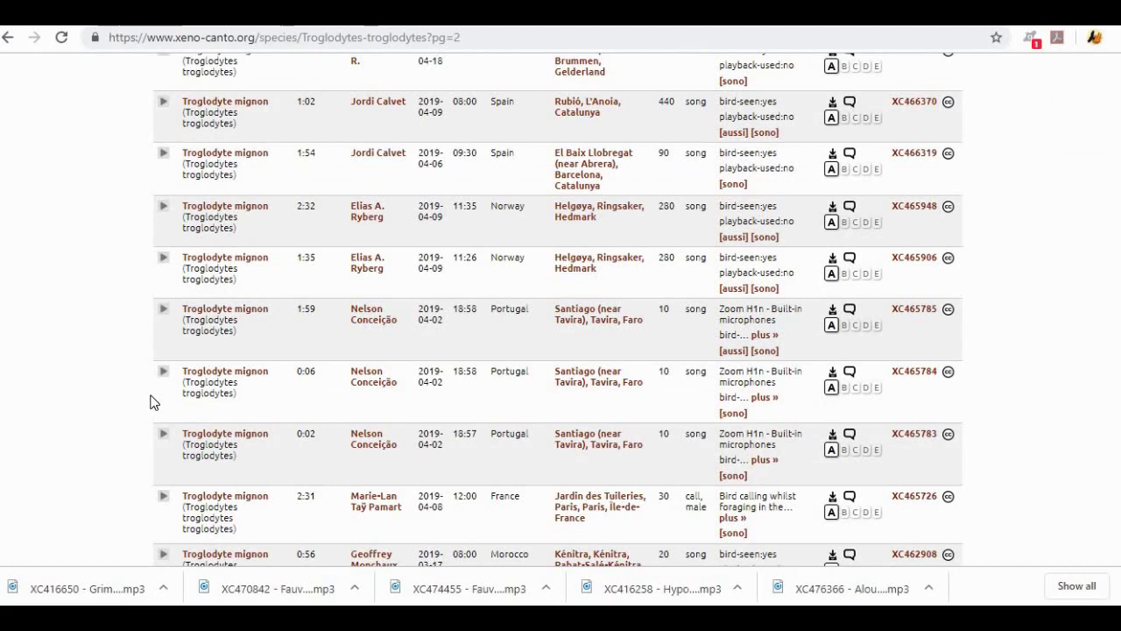
left_click(163, 371)
left_click(163, 373)
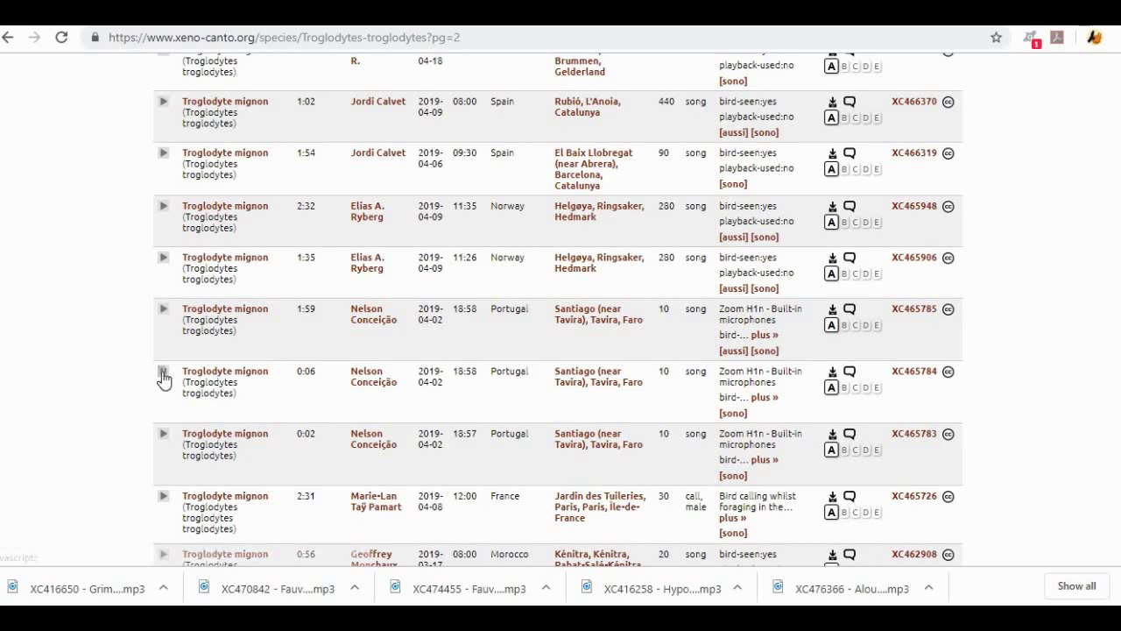
Play the 0:29 Troglodyte mignon male song XC461185 from France and stop it
scroll(111, 310, "down", 3)
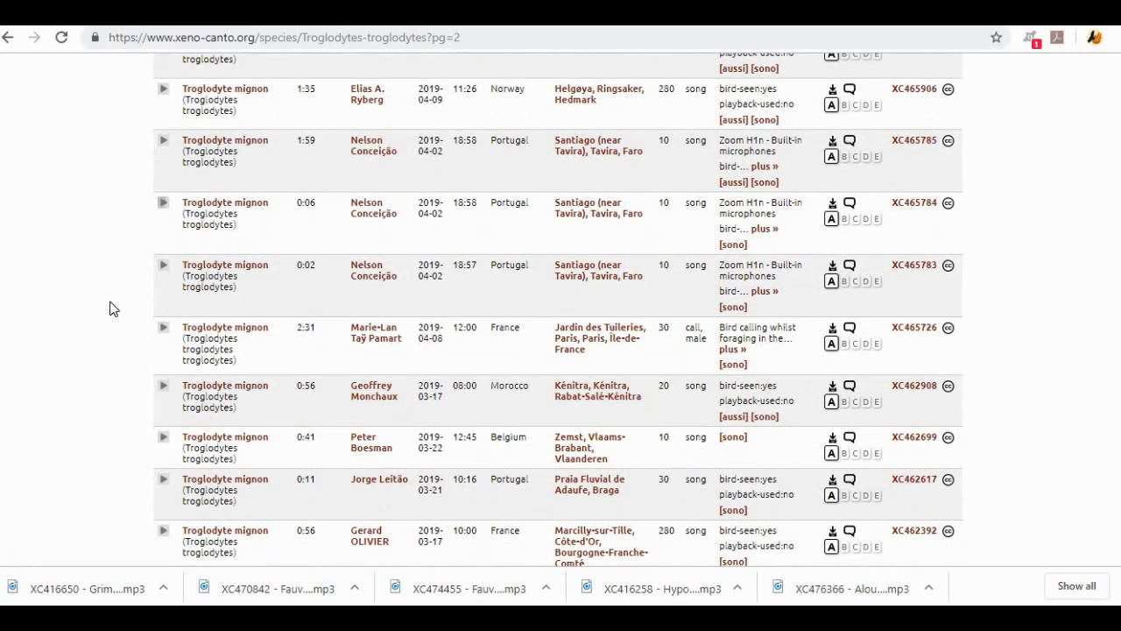
scroll(111, 308, "down", 1)
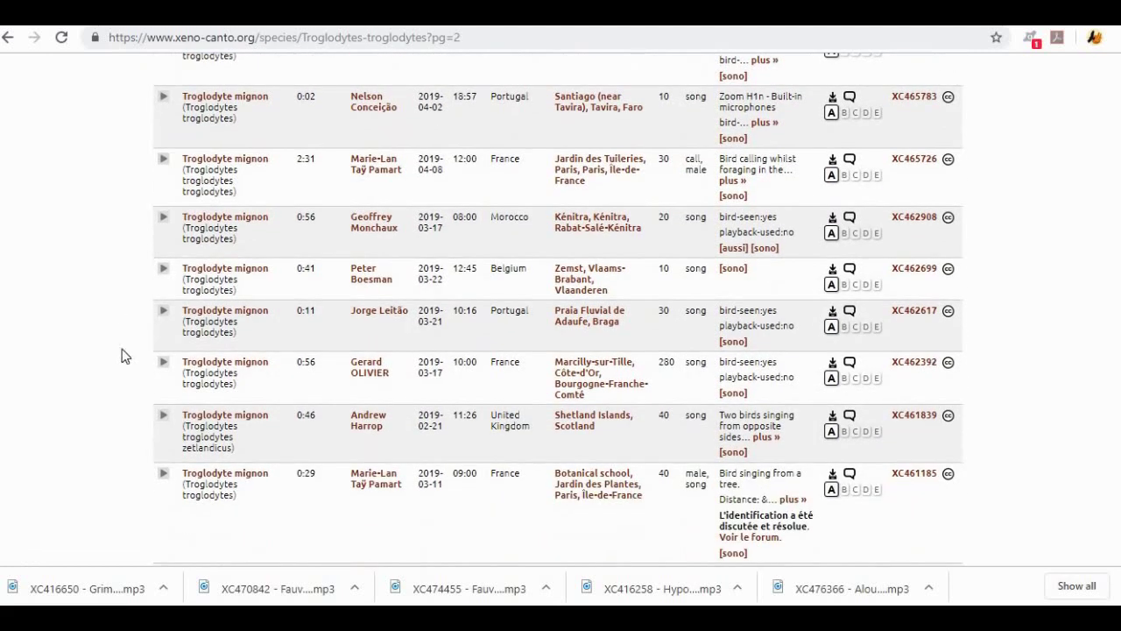
left_click(162, 474)
left_click(162, 474)
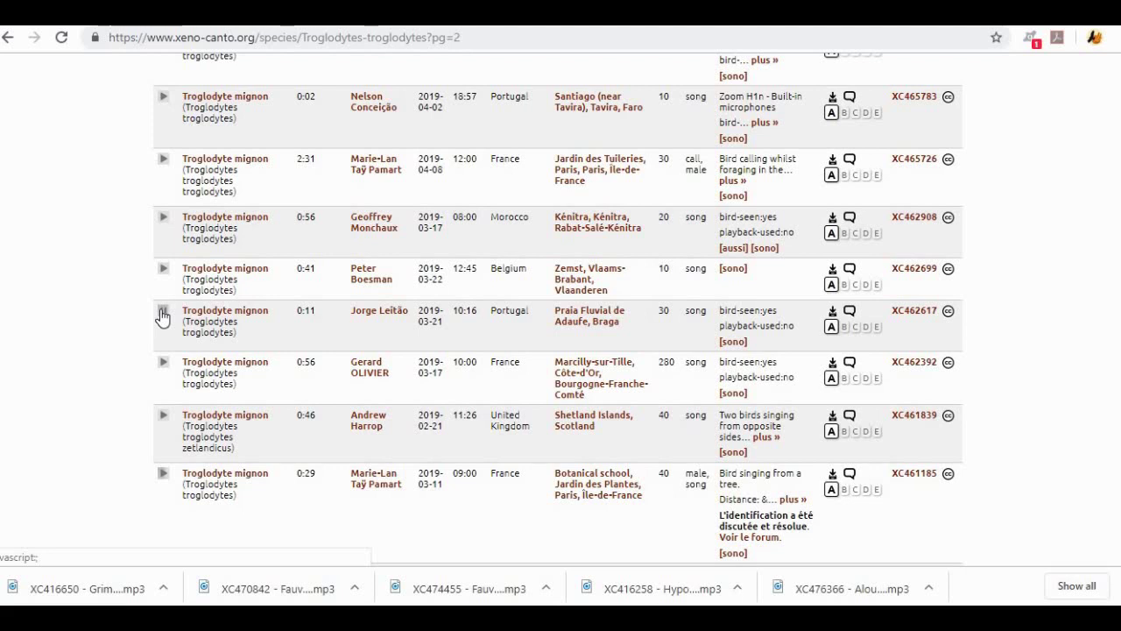
Stop the 0:11 Troglodyte mignon song XC462617 from Portugal and download it as an MP3
left_click(162, 317)
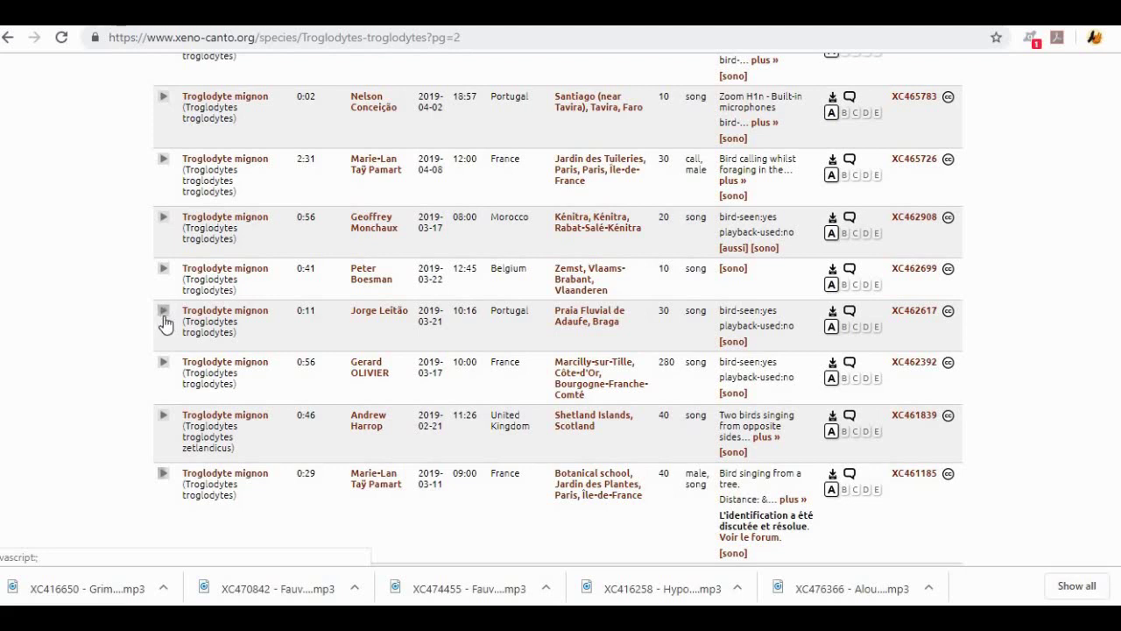
left_click(833, 317)
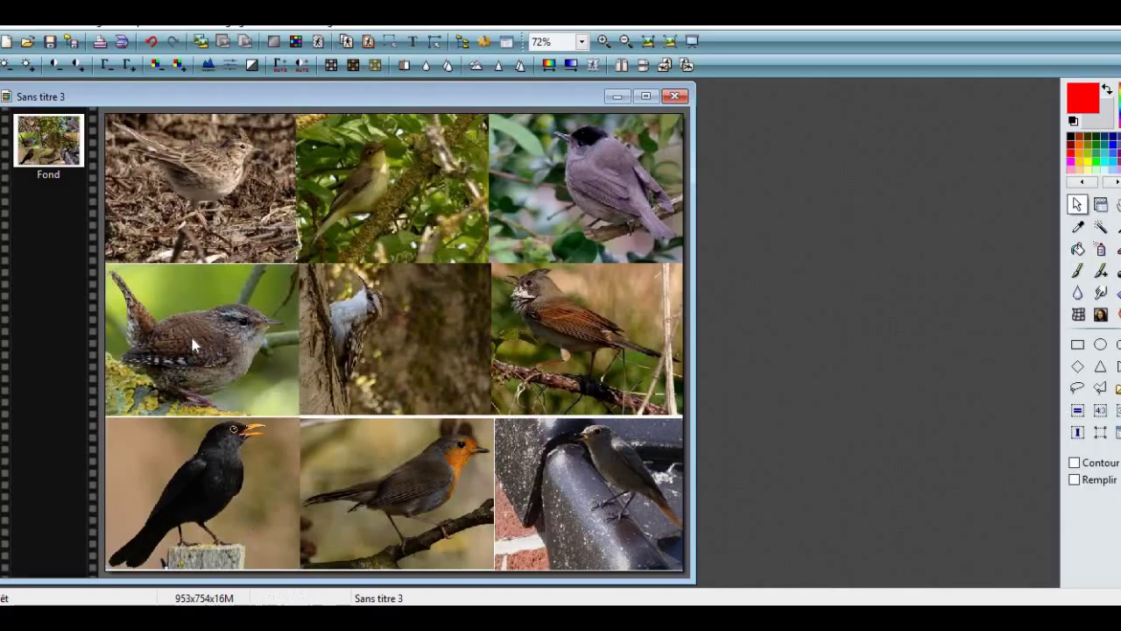
Switch from the collage back to xeno-canto in Chrome, search for Merle noir and open its species page
left_click(215, 618)
left_click(214, 556)
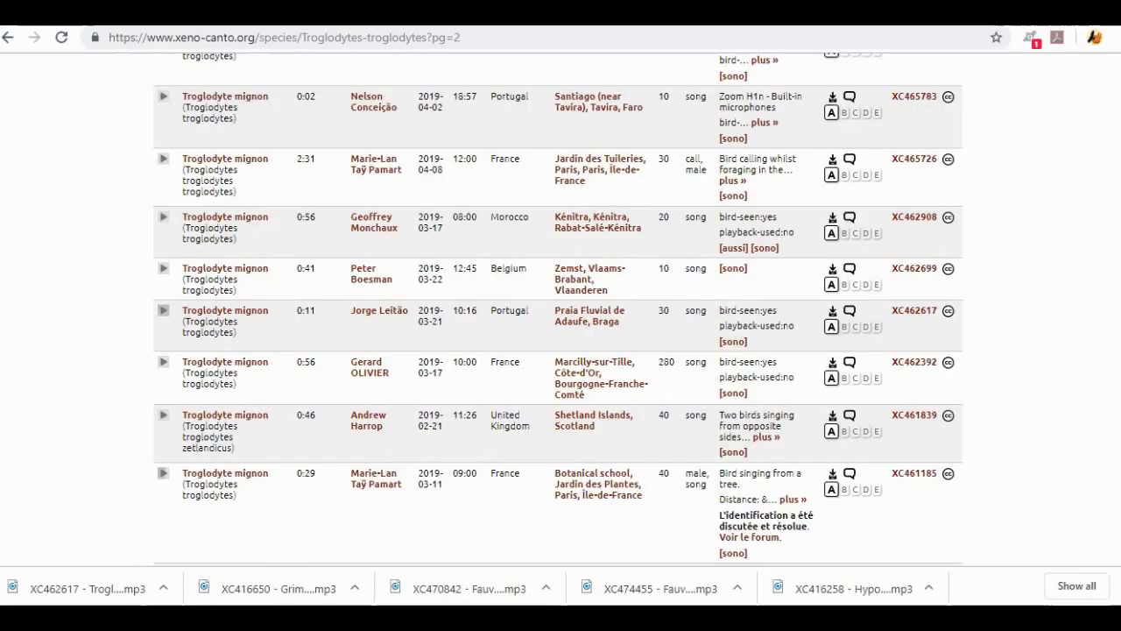
scroll(367, 281, "up", 10)
scroll(369, 272, "up", 2)
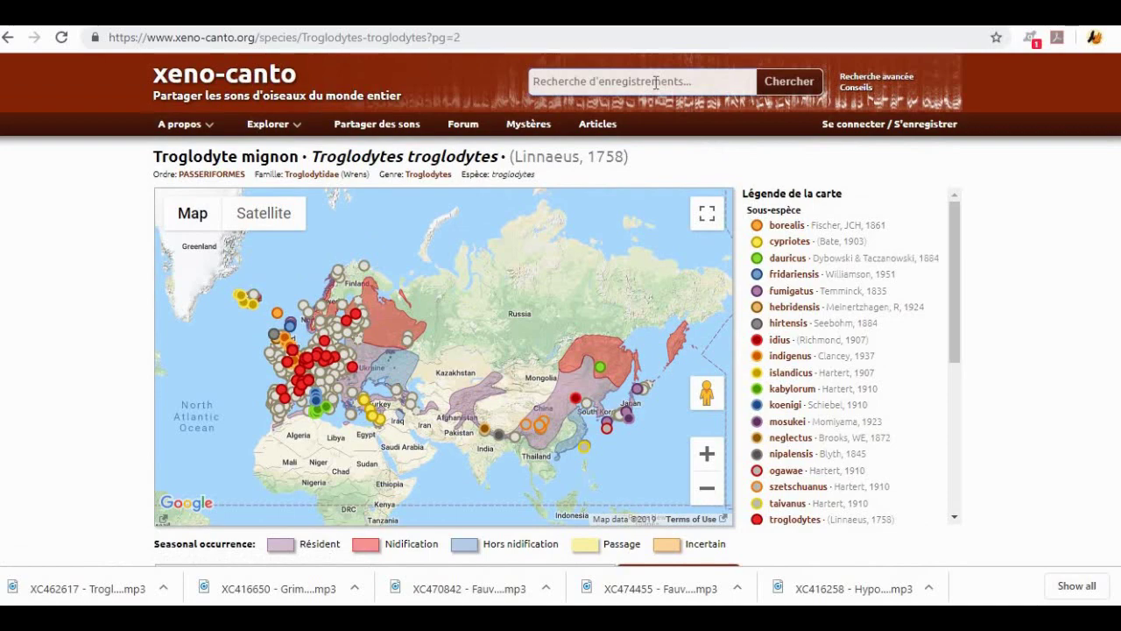
type("Merle noir")
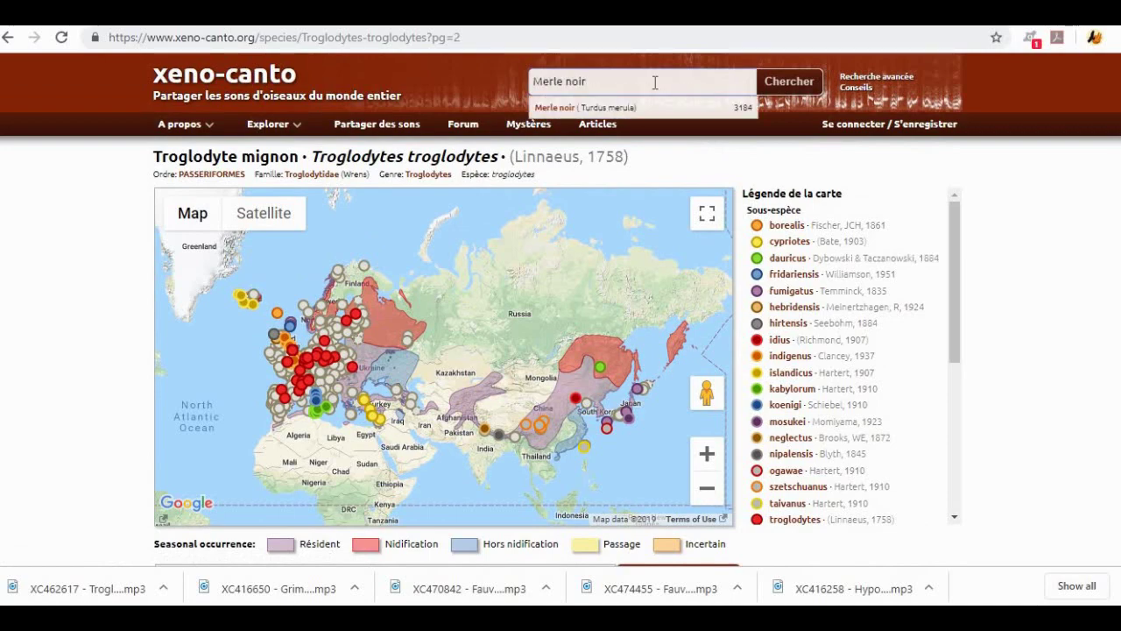
left_click(640, 114)
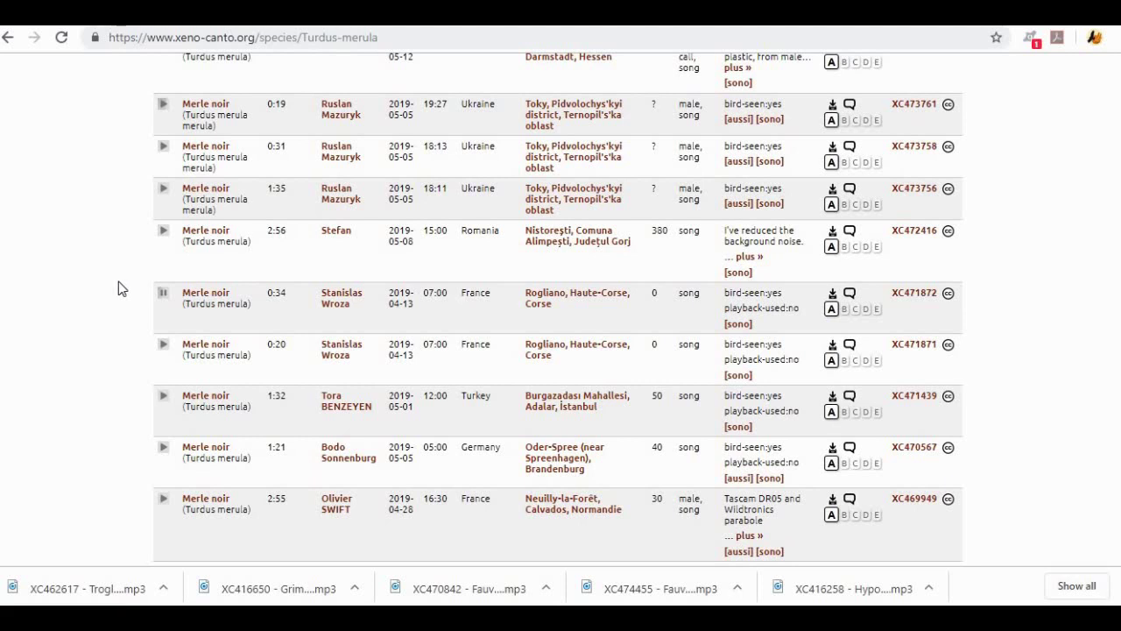
Stop the 0:34 Merle noir song XC471872 from Corsica and download it as an MP3
left_click(163, 292)
left_click(833, 298)
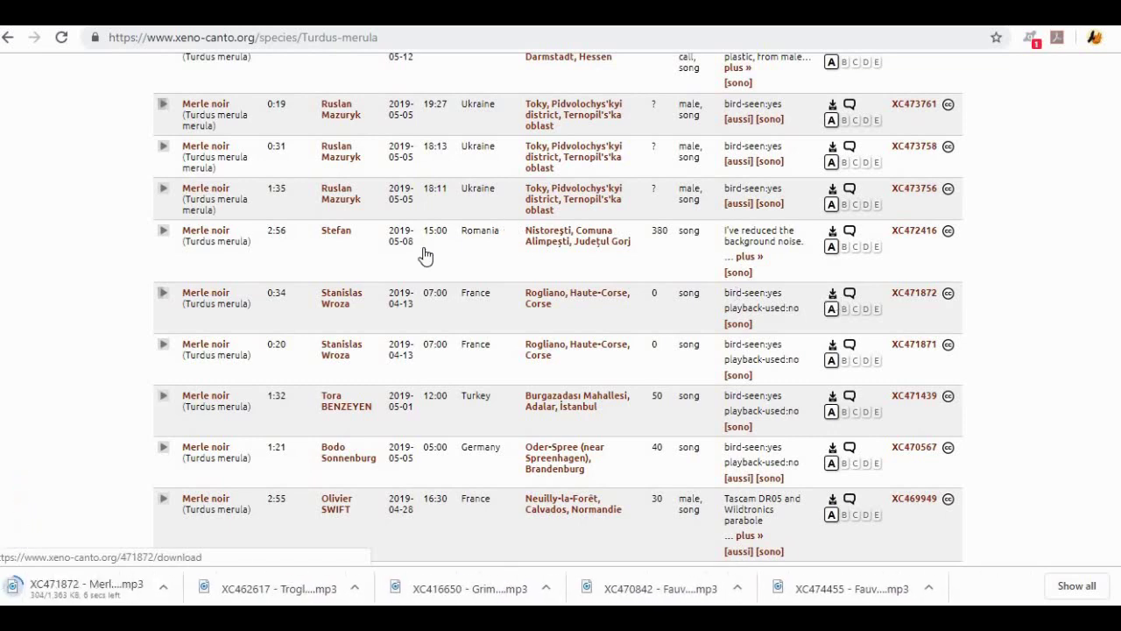
Search the recordings for Rougegorge familier and open its species page
scroll(420, 242, "up", 15)
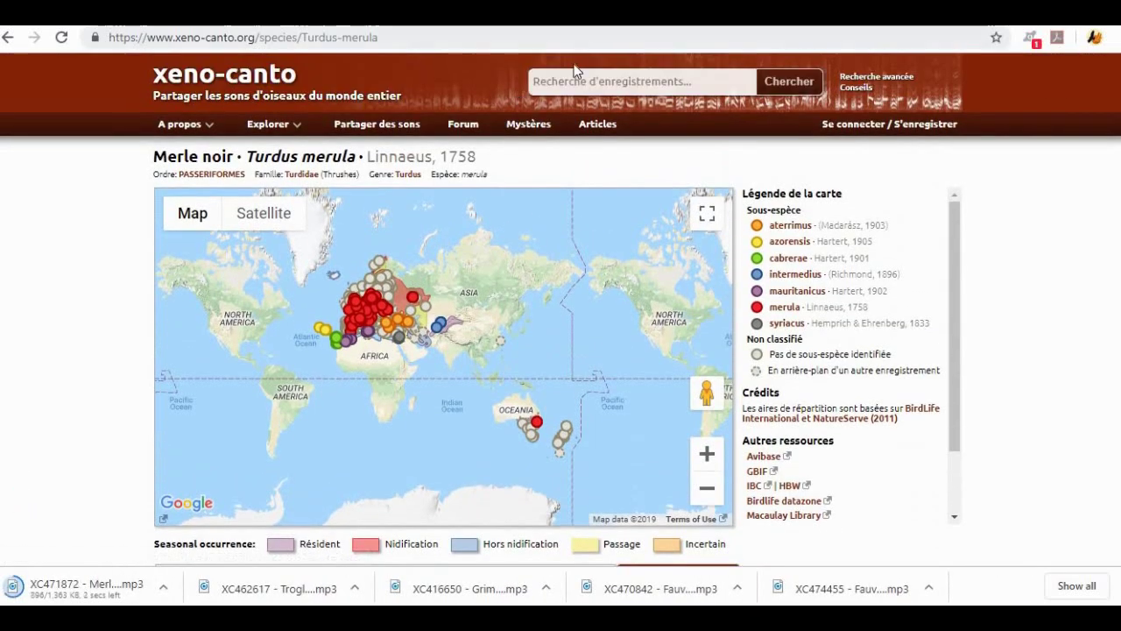
left_click(571, 81)
type("R")
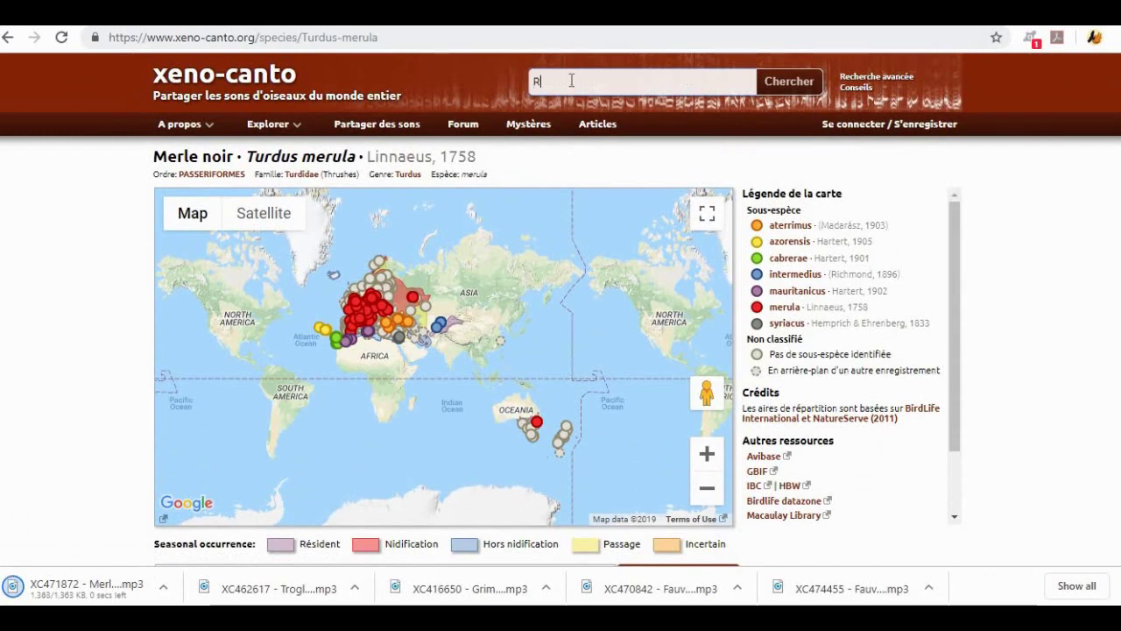
type("ougegorge fam")
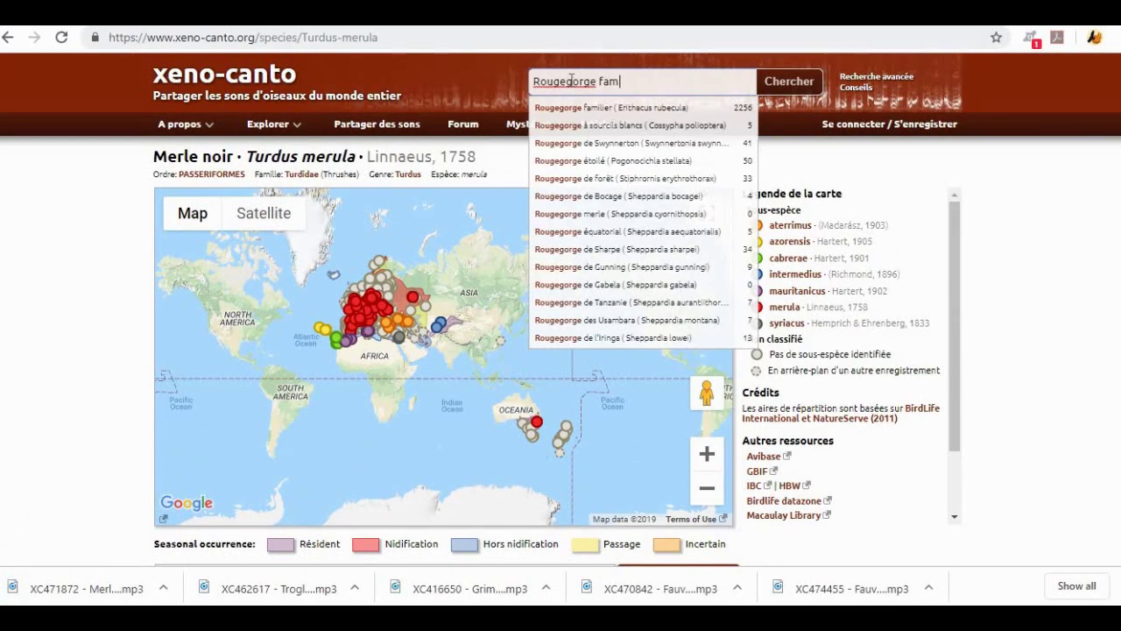
left_click(575, 108)
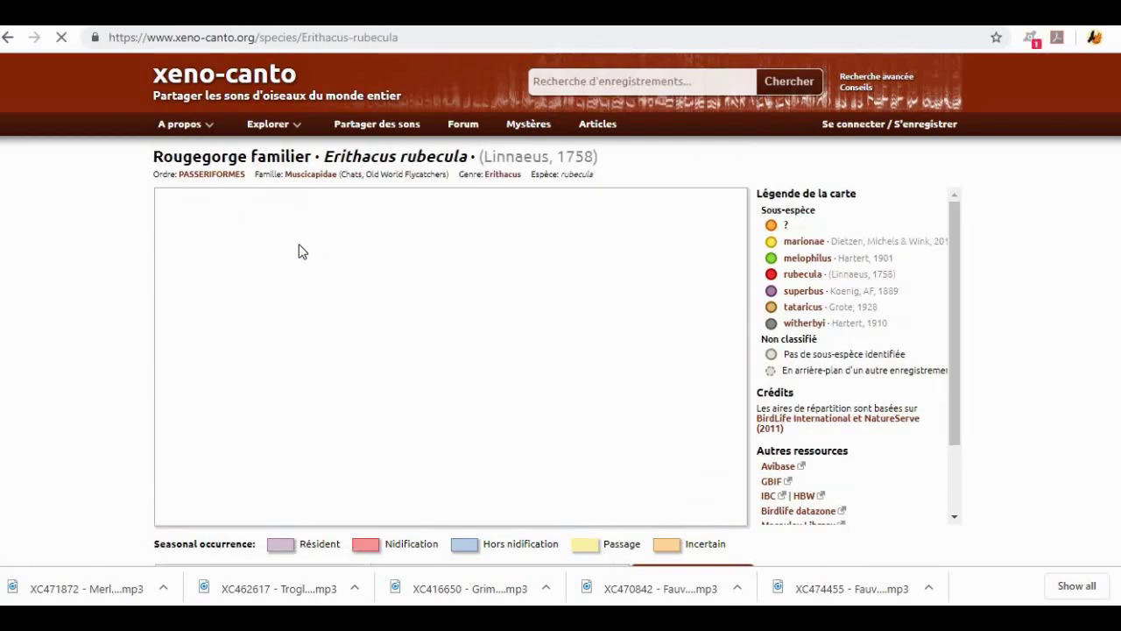
Play the 0:30 Rougegorge familier male song XC472257 from the Canary Islands and stop it
scroll(164, 450, "down", 10)
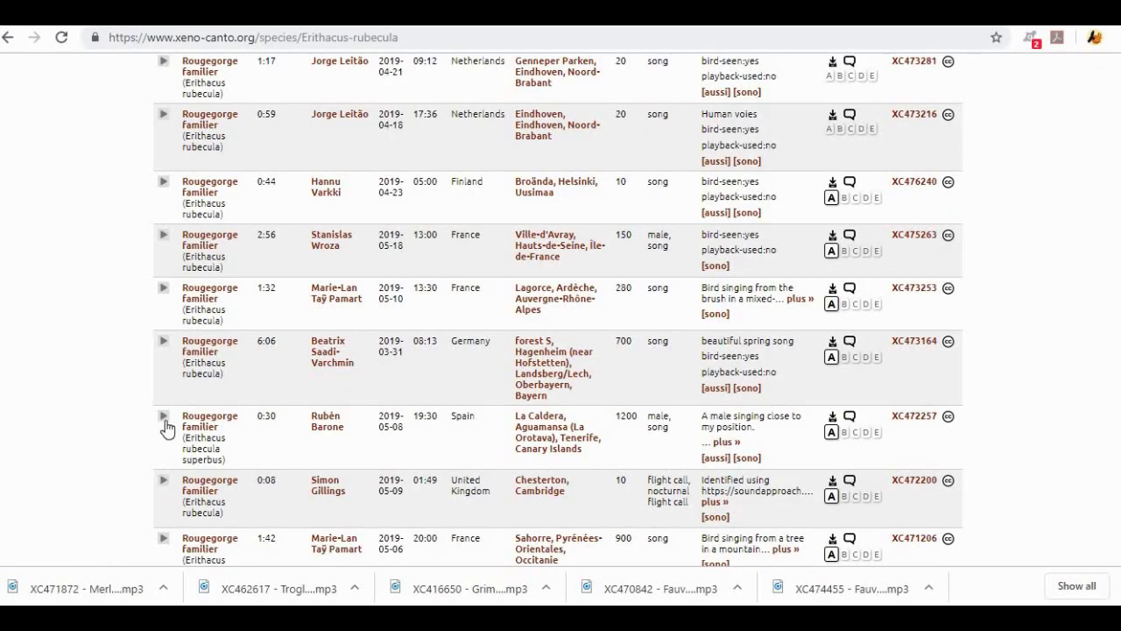
left_click(163, 419)
left_click(162, 417)
Play the 0:32 Rougegorge familier song XC469659 from Sweden, stop it and download it as an MP3
scroll(373, 440, "down", 1)
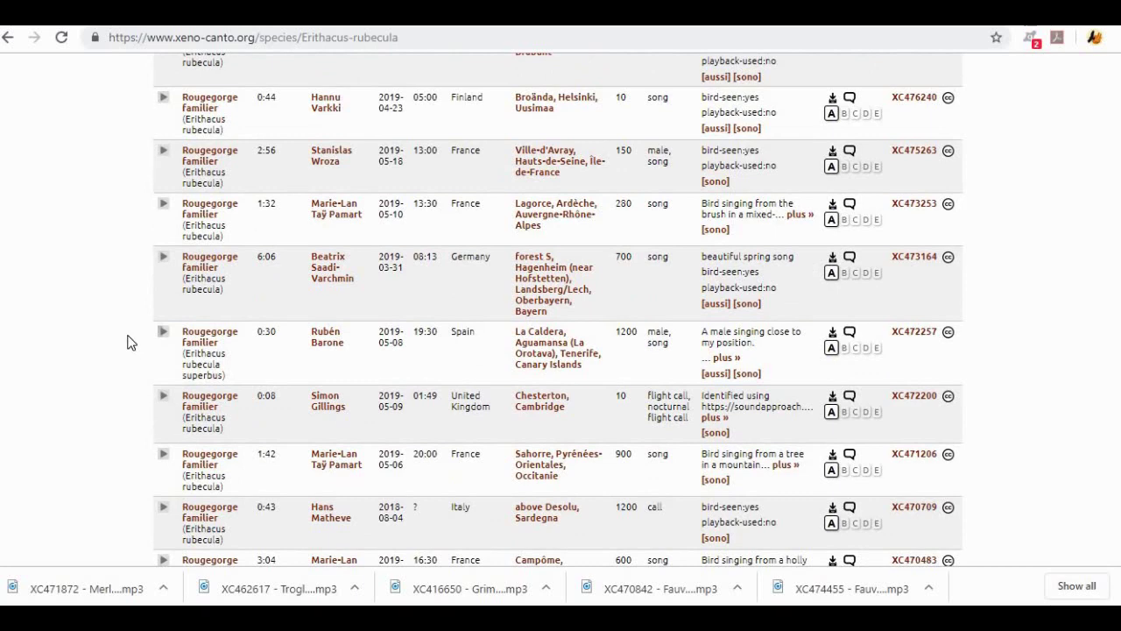
scroll(127, 342, "down", 1)
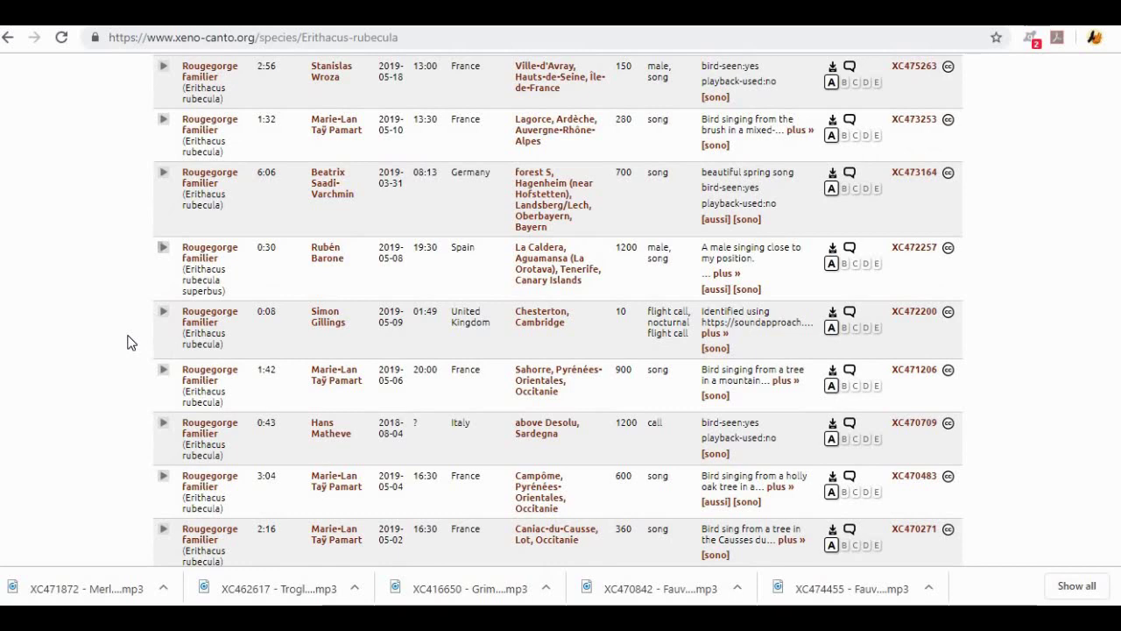
scroll(141, 346, "down", 1)
scroll(145, 410, "down", 1)
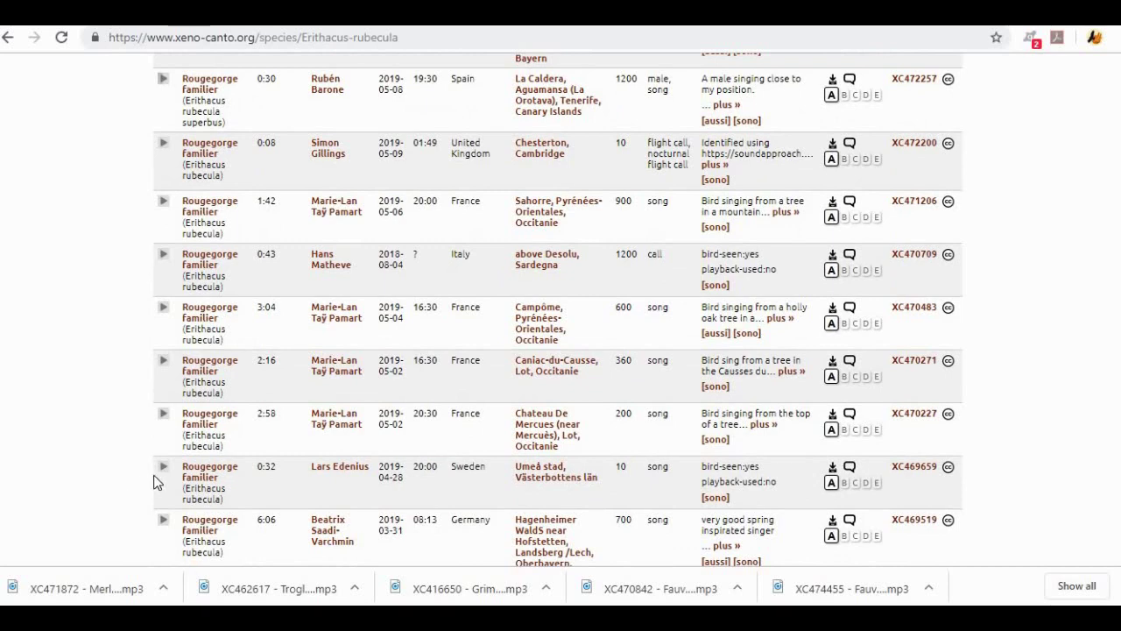
left_click(162, 466)
scroll(103, 366, "down", 1)
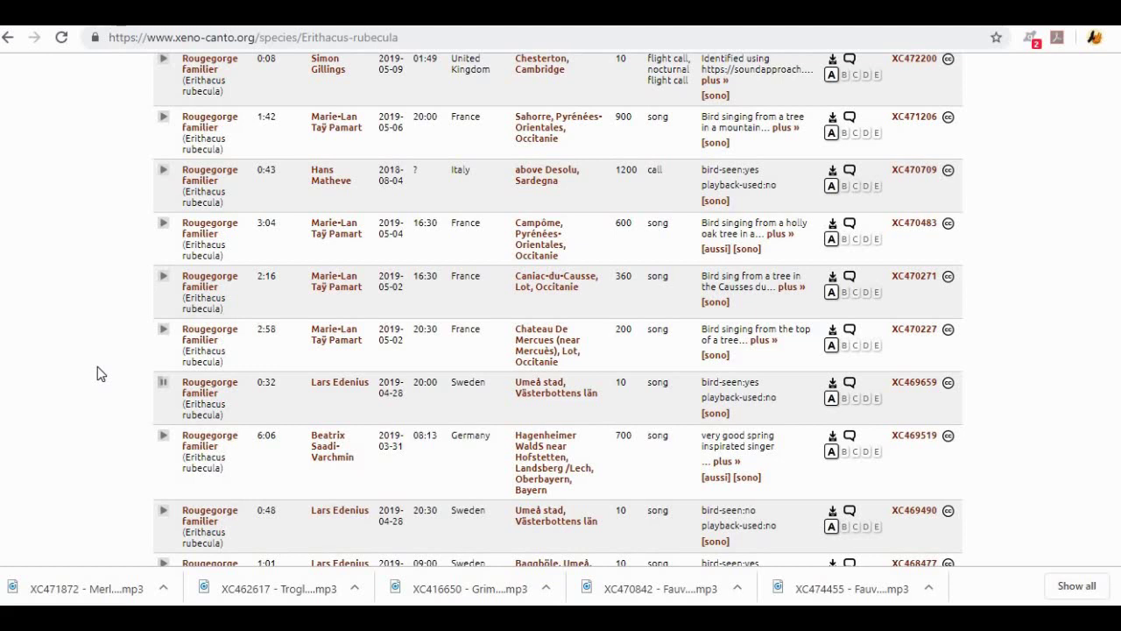
left_click(163, 383)
left_click(833, 388)
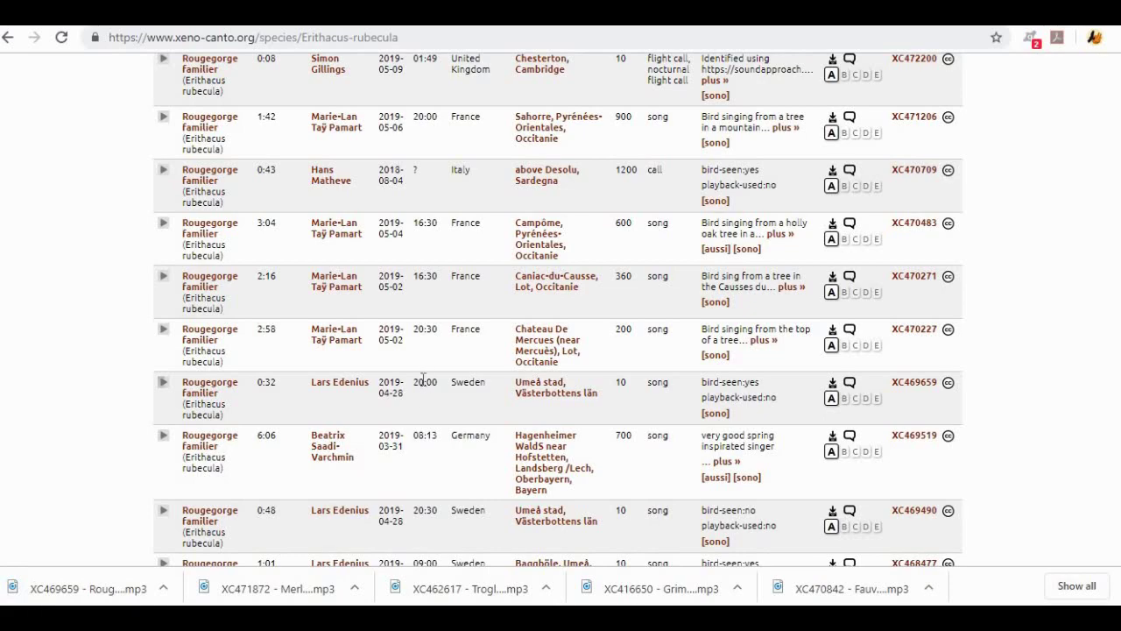
Search the recordings for Rougequeue noir and open its species page
scroll(435, 374, "up", 10)
scroll(436, 374, "up", 5)
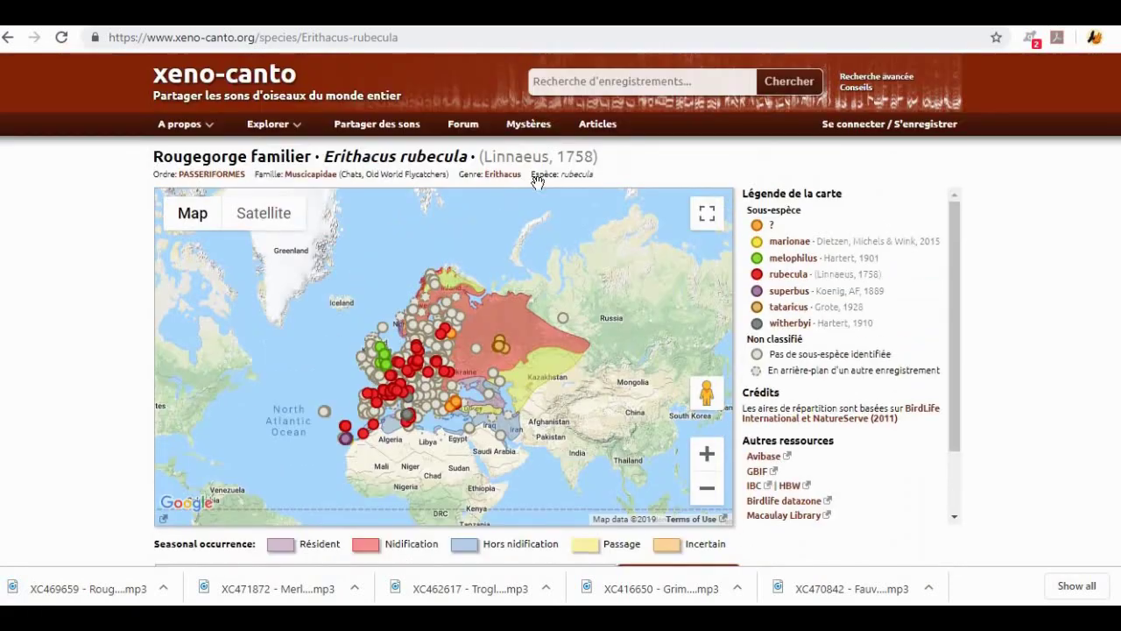
left_click(566, 80)
type("Rougequ")
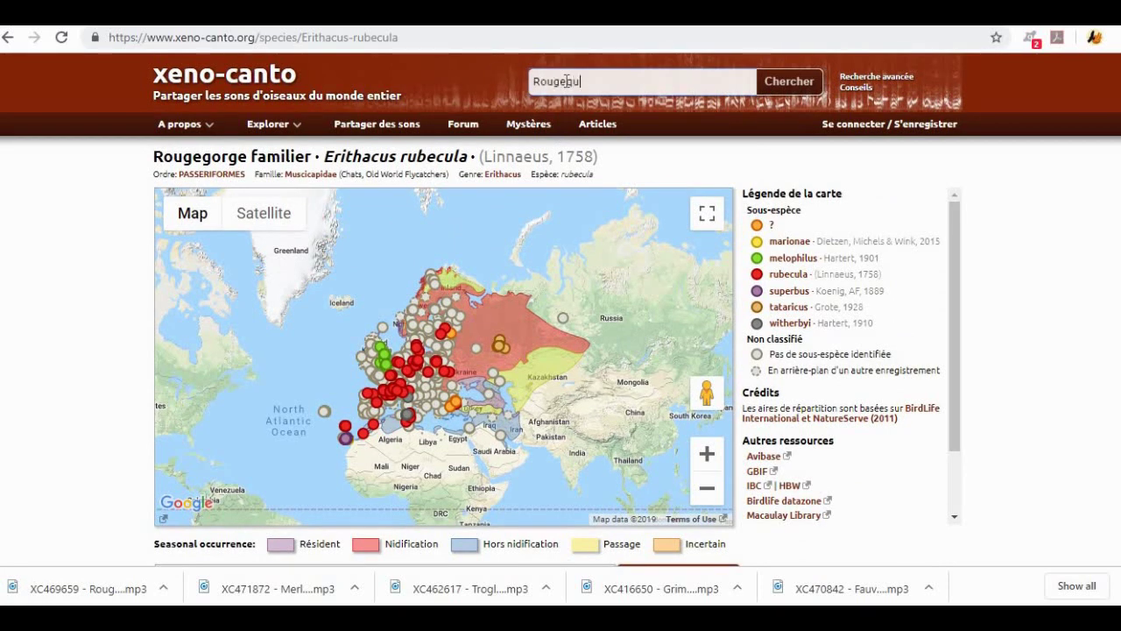
type("eue noir")
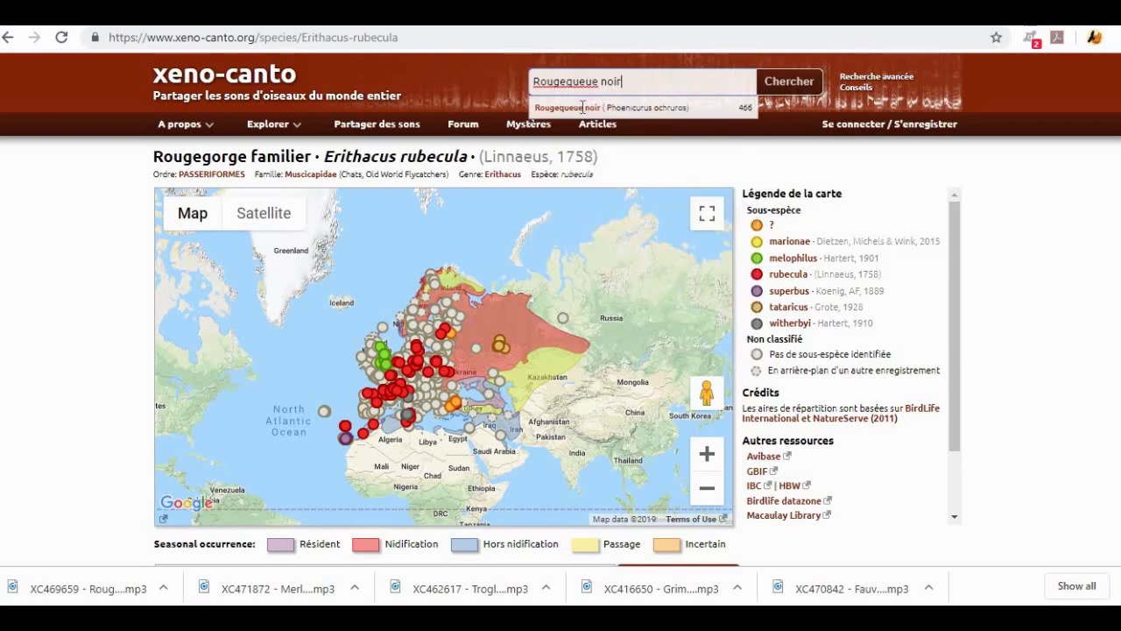
left_click(585, 107)
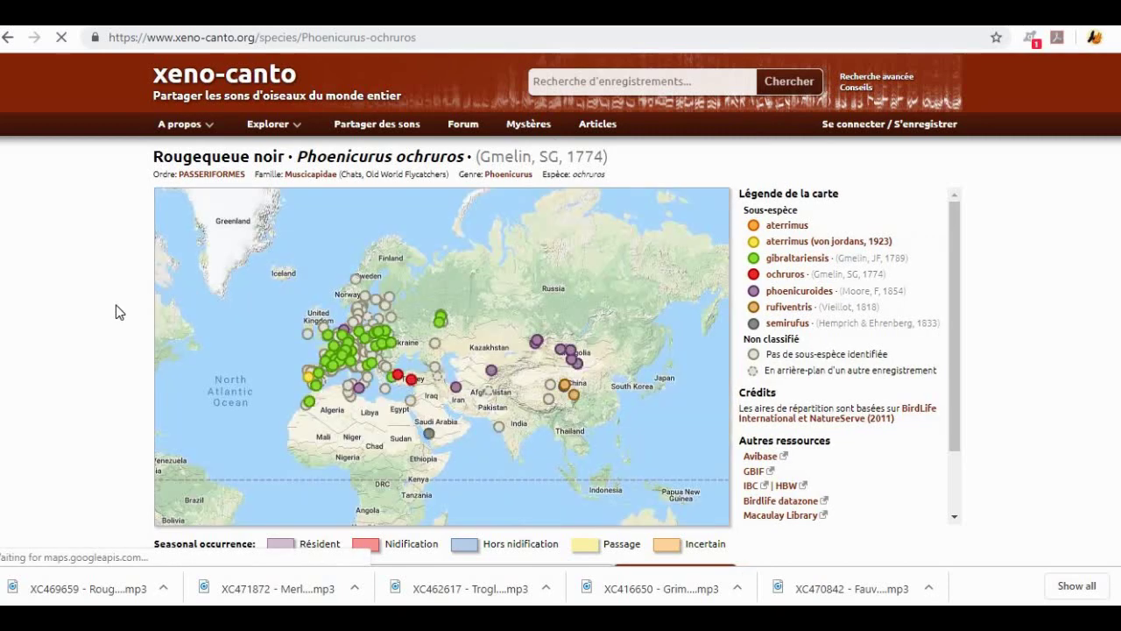
Find the 0:33 Rougequeue noir song XC468156 from Ukraine in the recordings list and play it
scroll(116, 305, "down", 6)
scroll(116, 305, "down", 5)
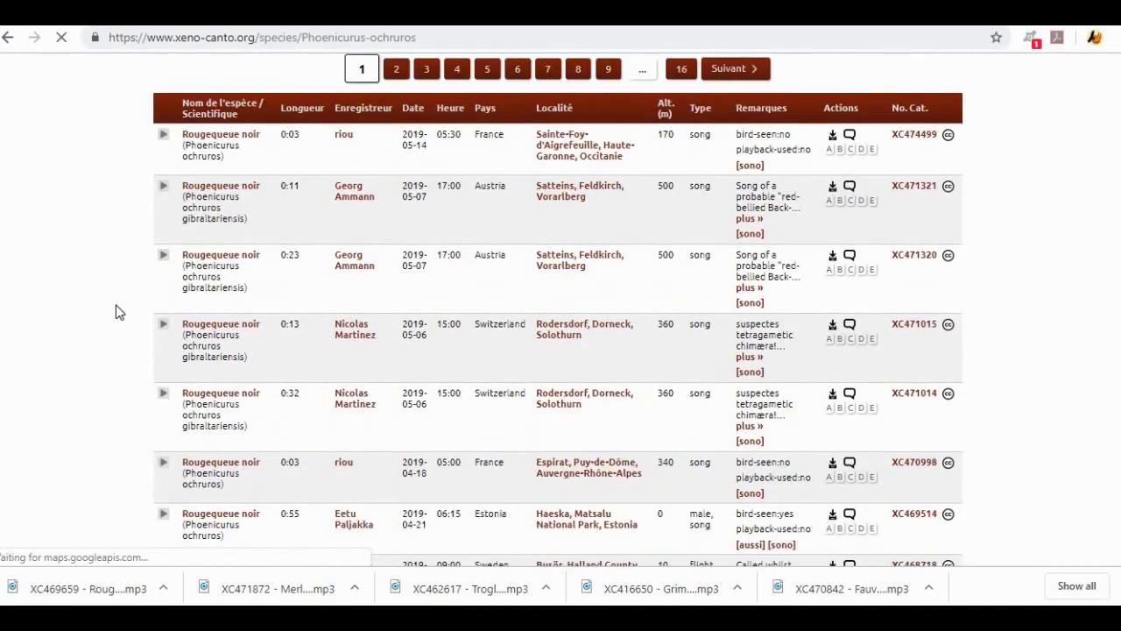
scroll(116, 304, "down", 4)
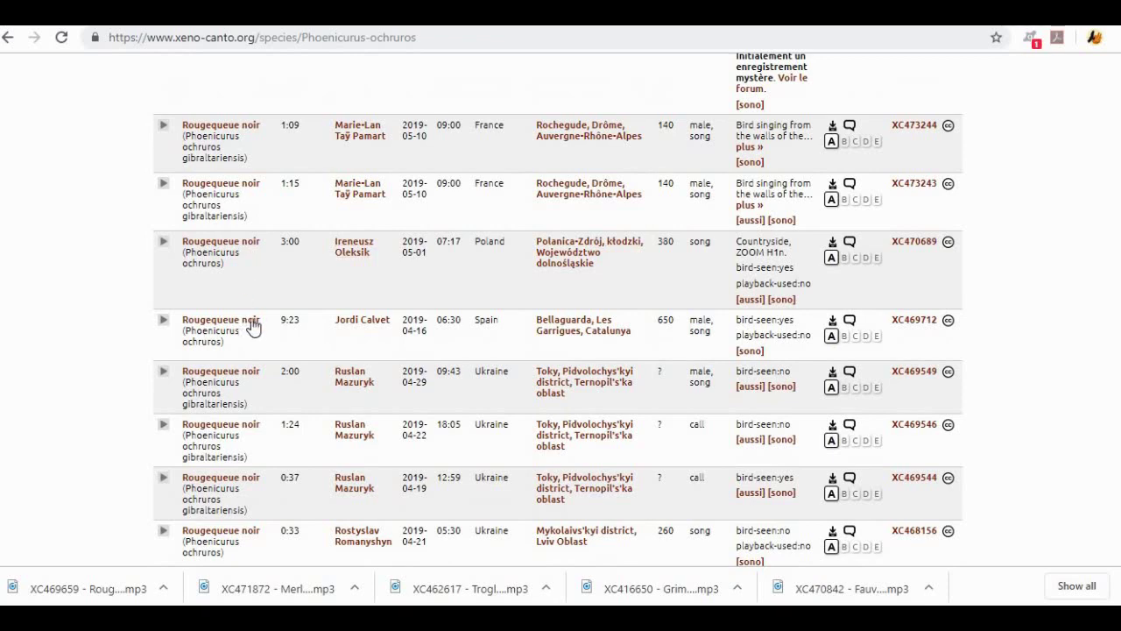
scroll(249, 324, "down", 1)
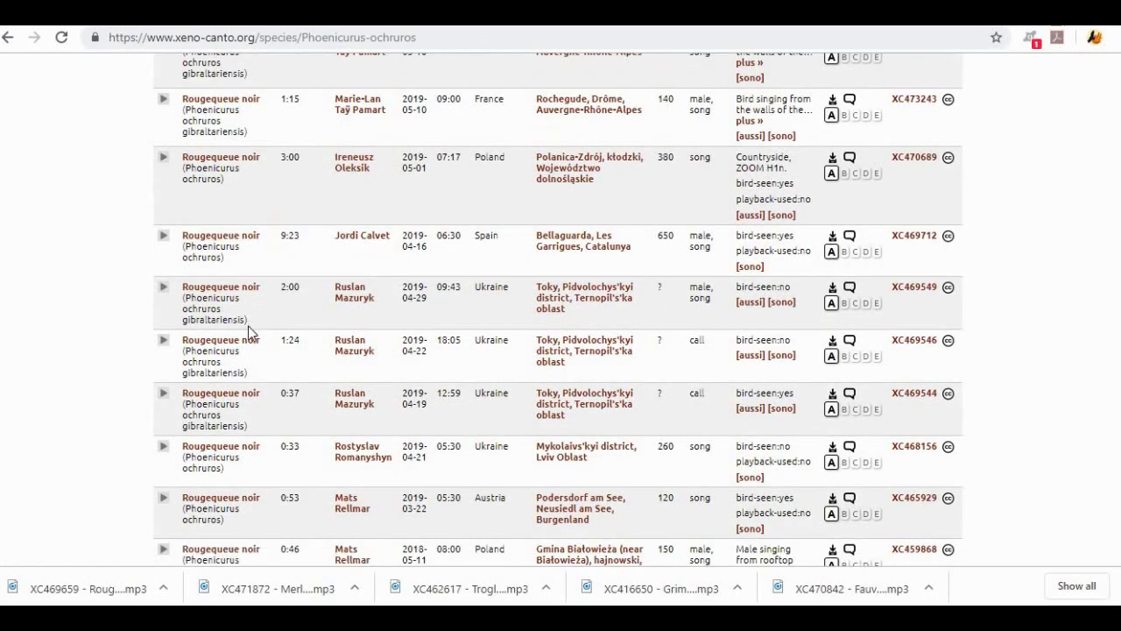
scroll(248, 326, "down", 1)
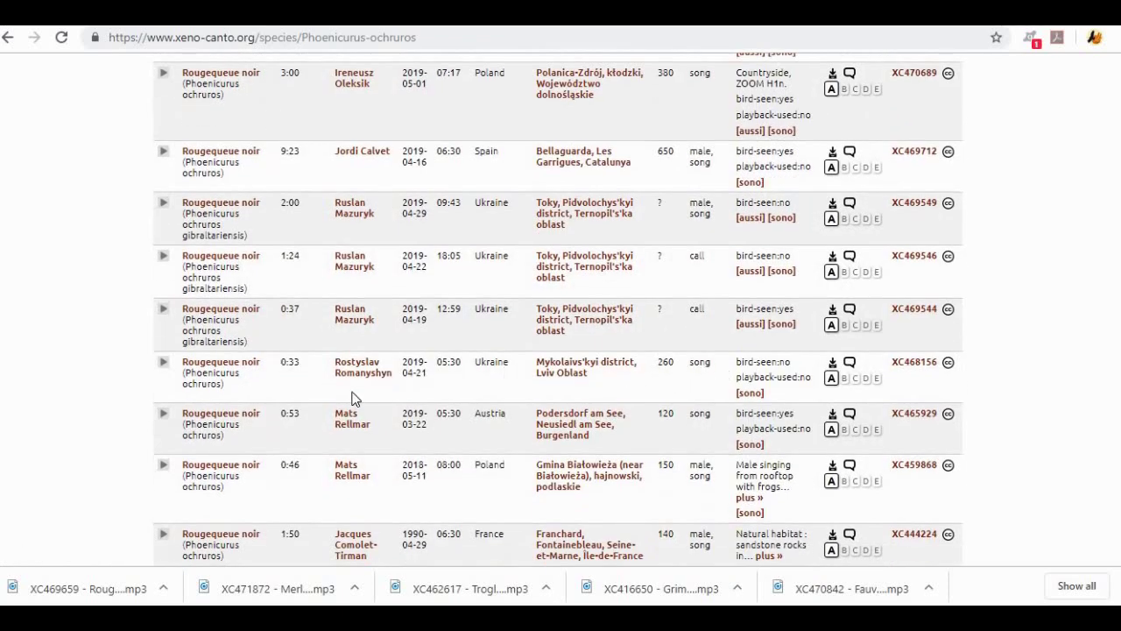
left_click(162, 364)
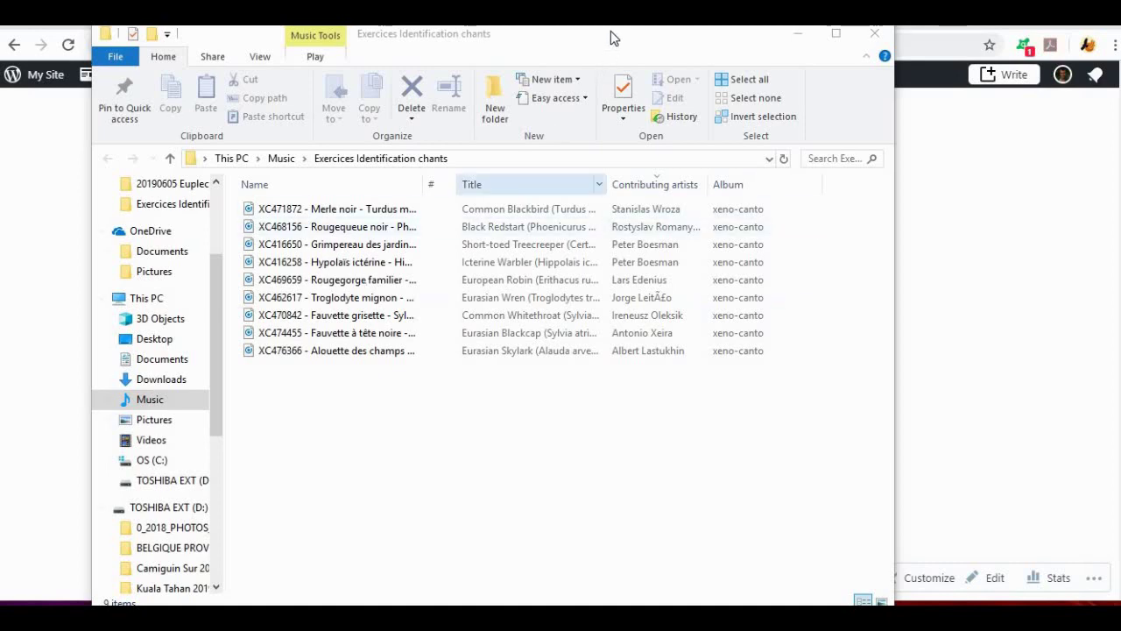
Move the Exercices Identification chants folder window aside and select all nine song files
left_click_drag(618, 35, 190, 41)
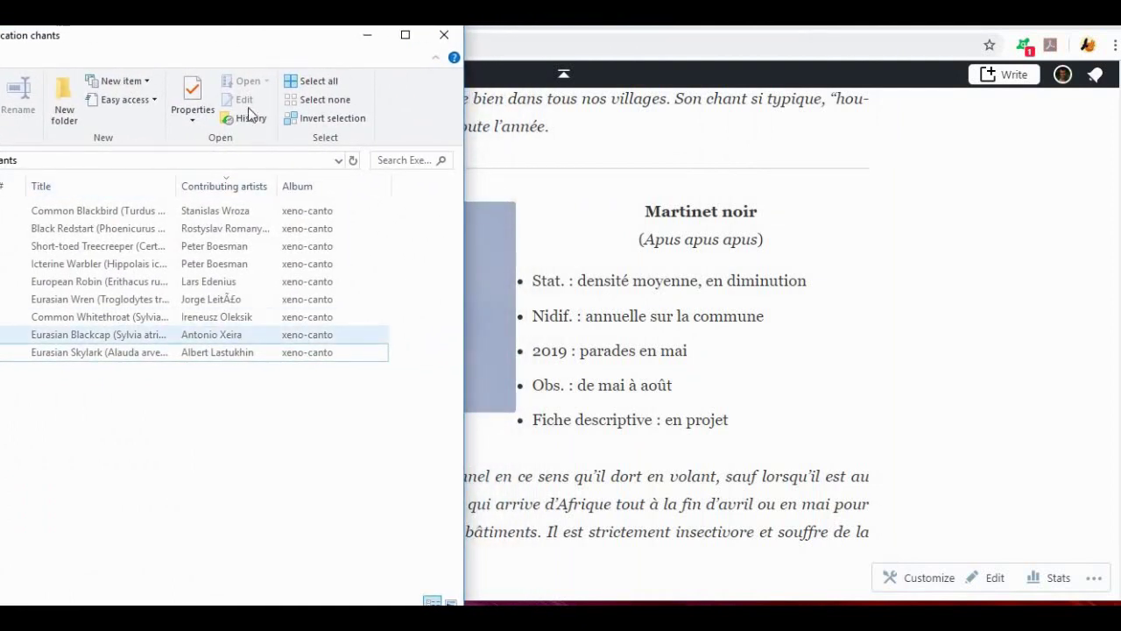
left_click_drag(271, 49, 247, 49)
left_click(109, 217)
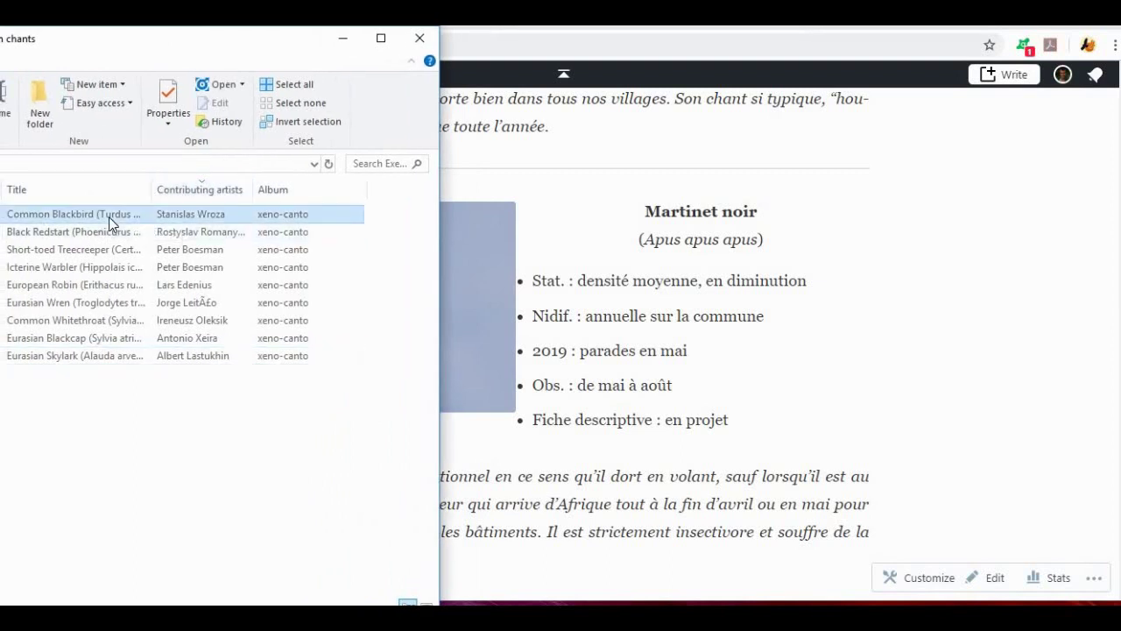
key("shift+Down")
key("shift+Down")
key("shift+Down")
key("shift+Down")
key("shift+Down")
key("shift+Down")
key("shift+Down")
key("shift+Down")
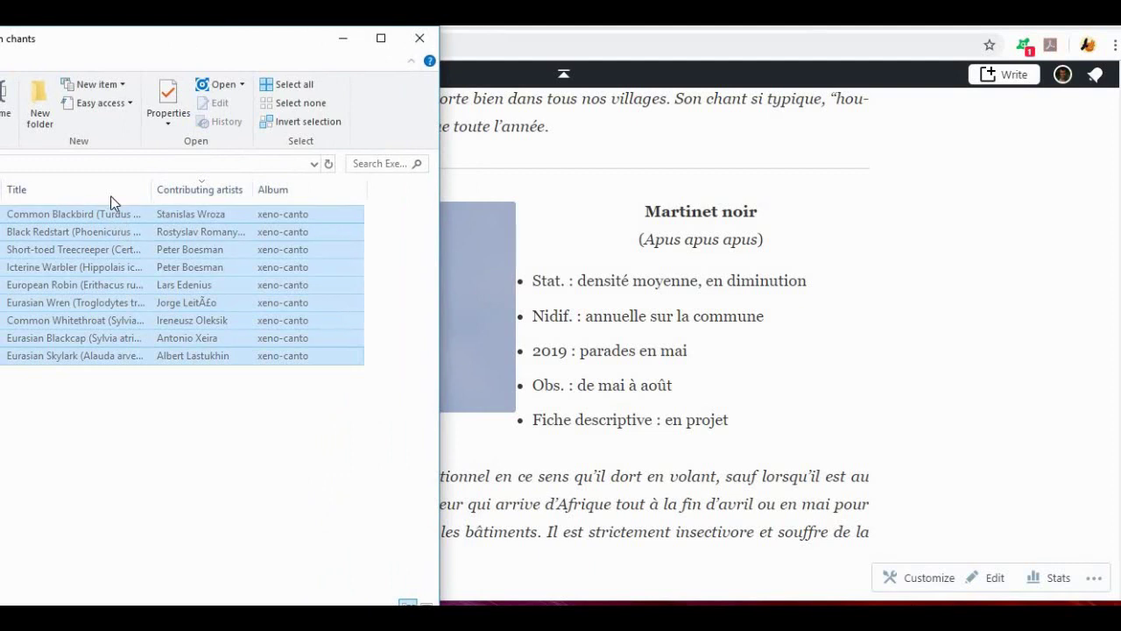
Sort the songs by title and open all nine files for playback, starting from the Black Redstart
left_click(109, 194)
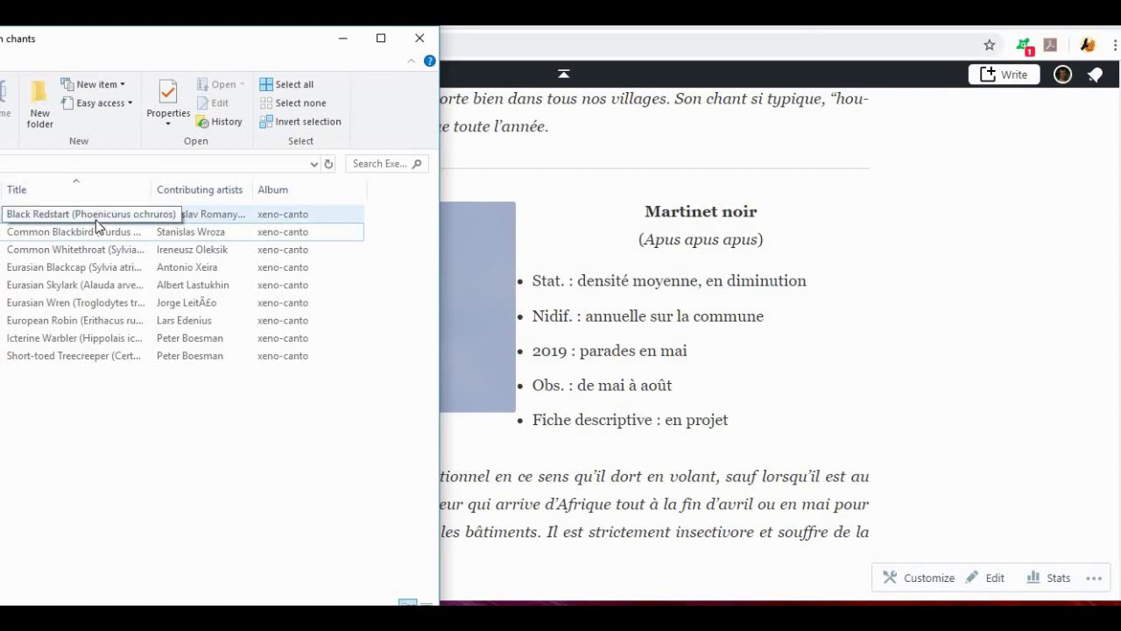
key("ctrl+a")
right_click(115, 304)
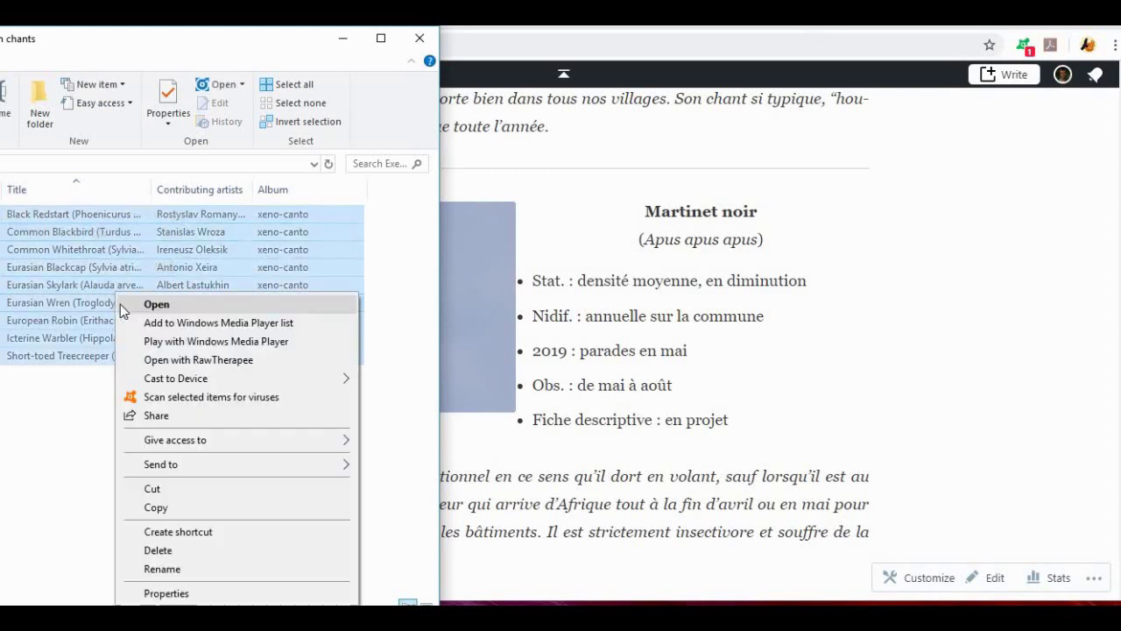
right_click(95, 211)
left_click(116, 224)
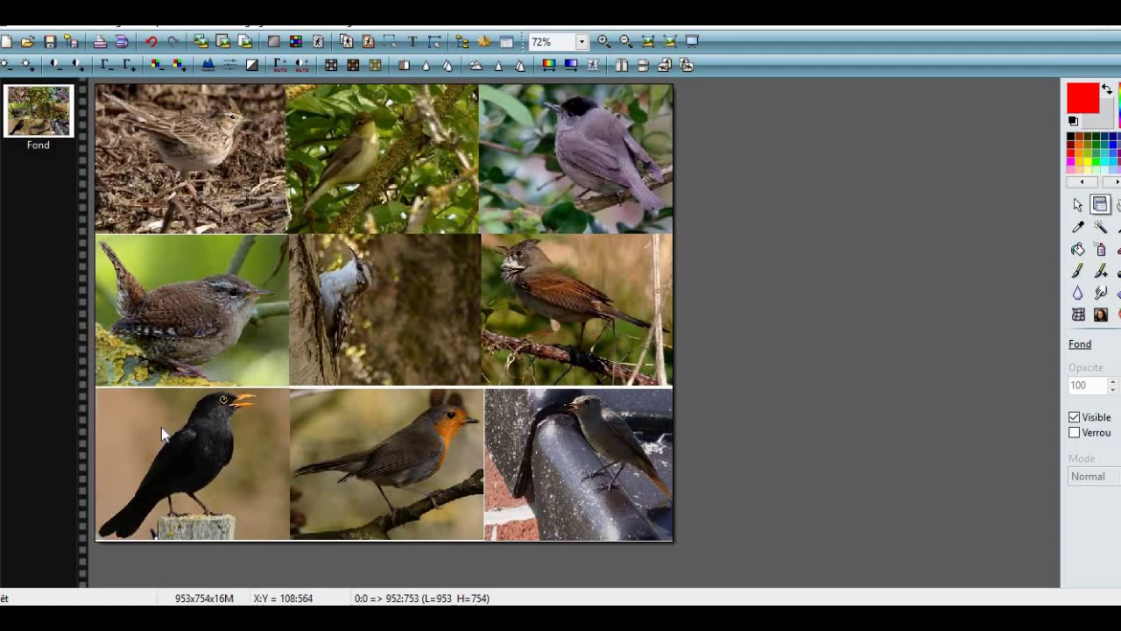
On the collage image, start a text, clear its old content and enter "1 - Rougequeue noir" as the first line
key("ctrl+t")
key("ctrl+a")
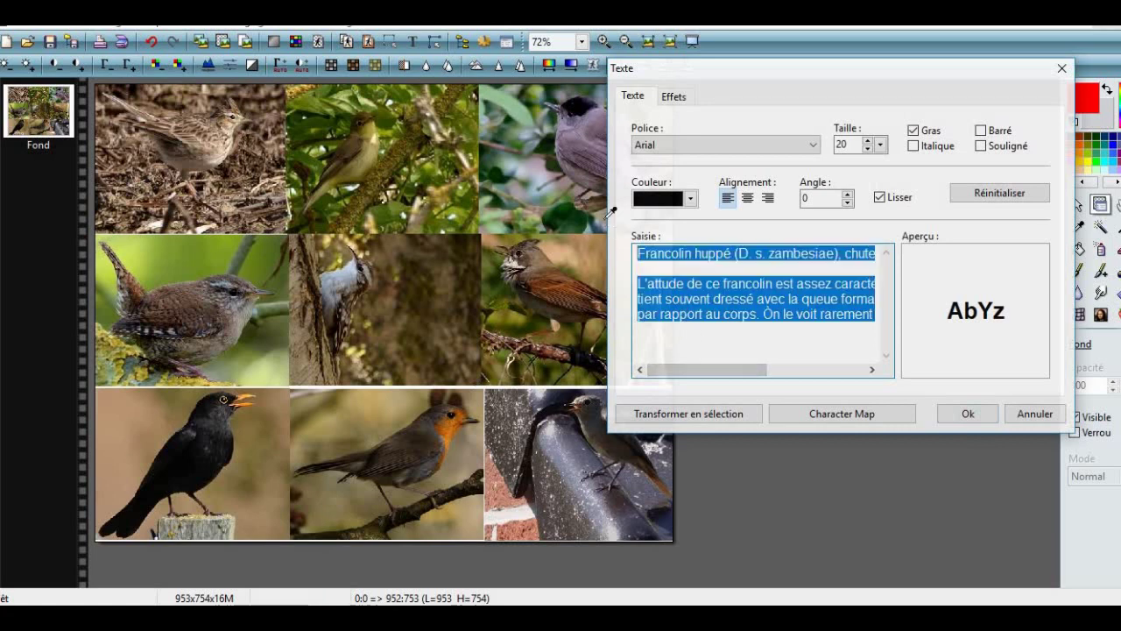
key("Delete")
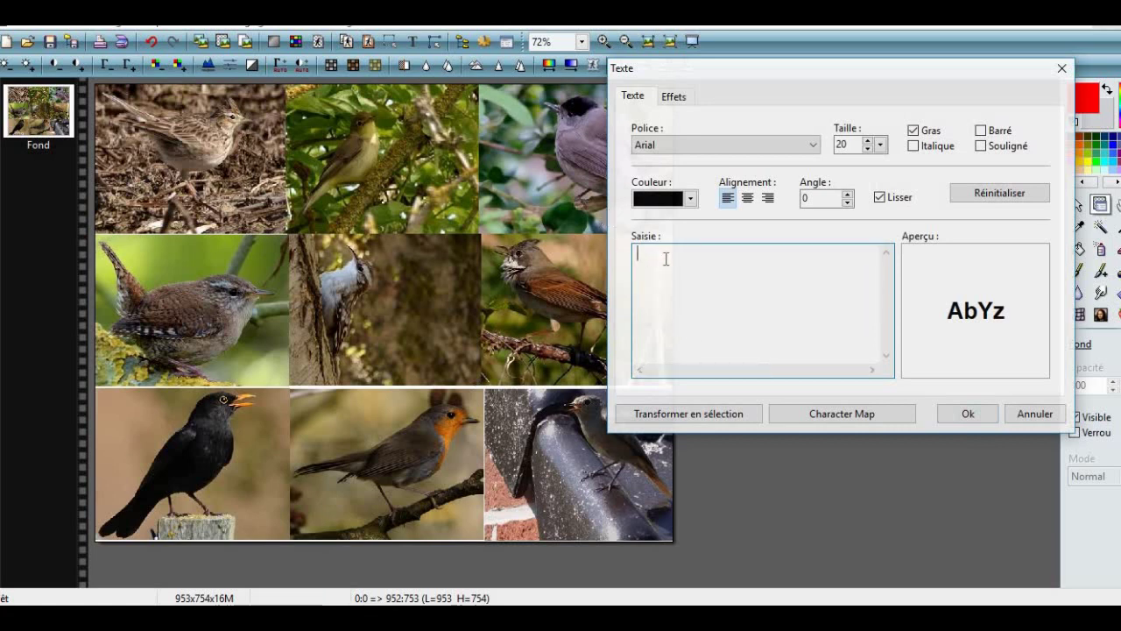
type("1 - Rougequeue noir")
key("Return")
Add the lines "2 - Merle noir" and "3 - Fauvette grisette" to the text
type("2 -")
type("Merle noir")
key("Return")
type("3 -")
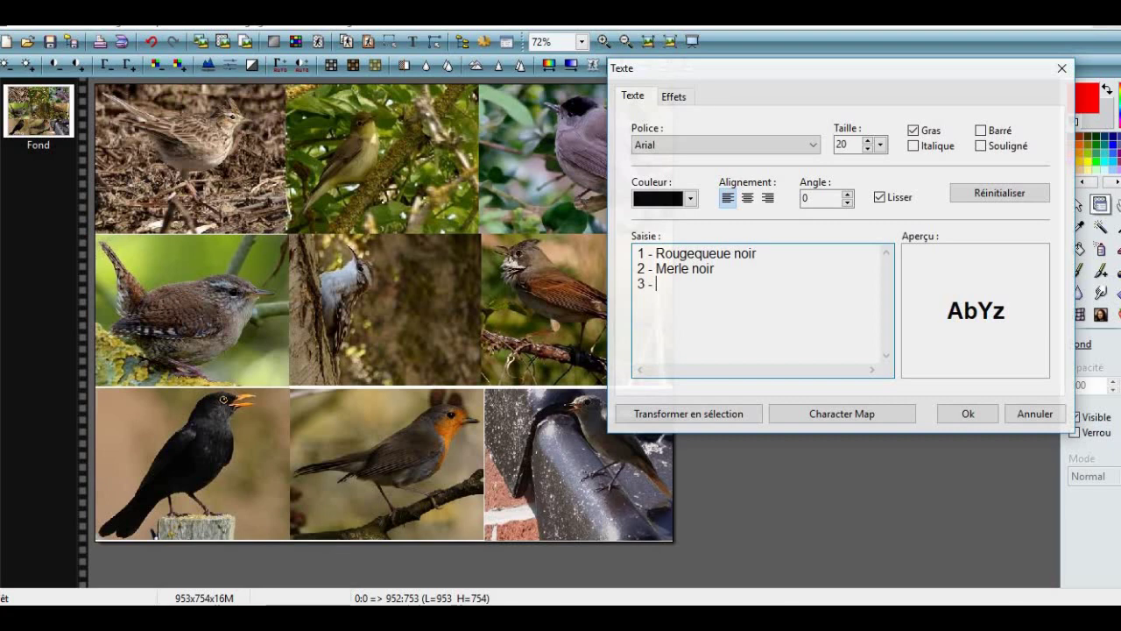
type("Fauvette grisette")
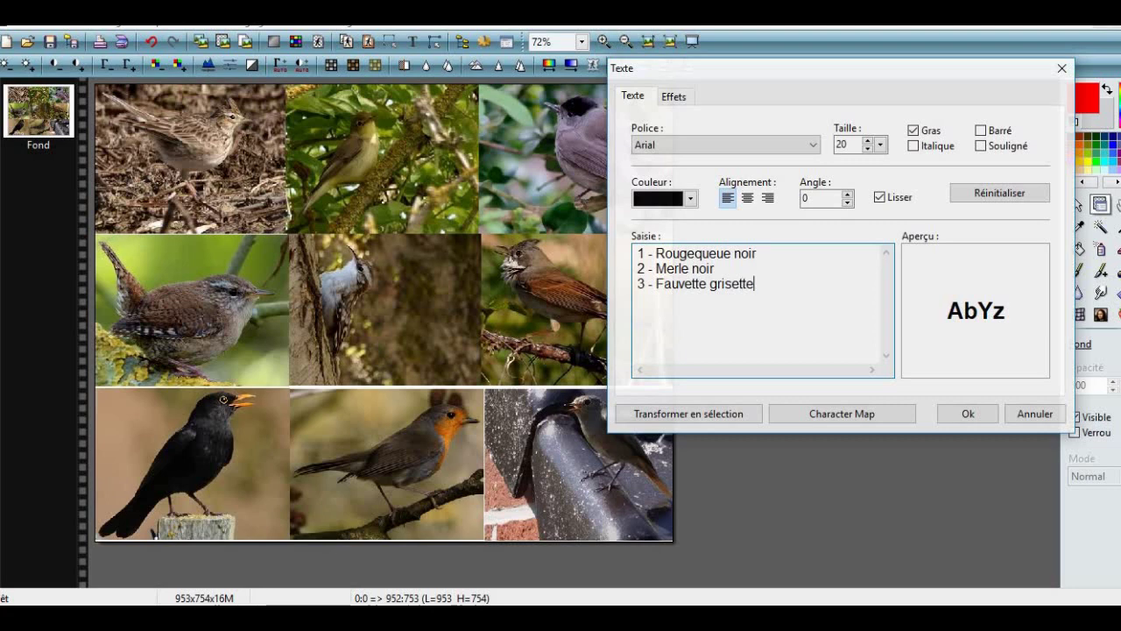
Add the lines "4 - Fauvette à tête noire" and "5 - Alouette des champs" to the text
key("Return")
type("4 -")
type("Fauvette à tête o")
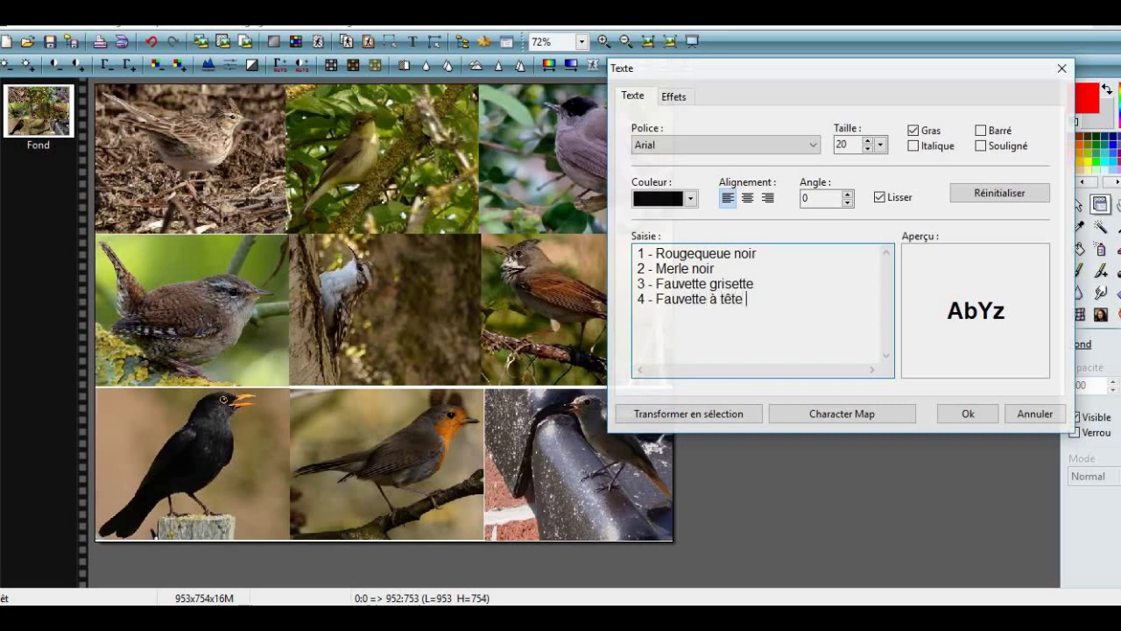
key("BackSpace")
type("noire")
key("Return")
type("5 -")
type("R")
key("BackSpace")
type("Alouette de")
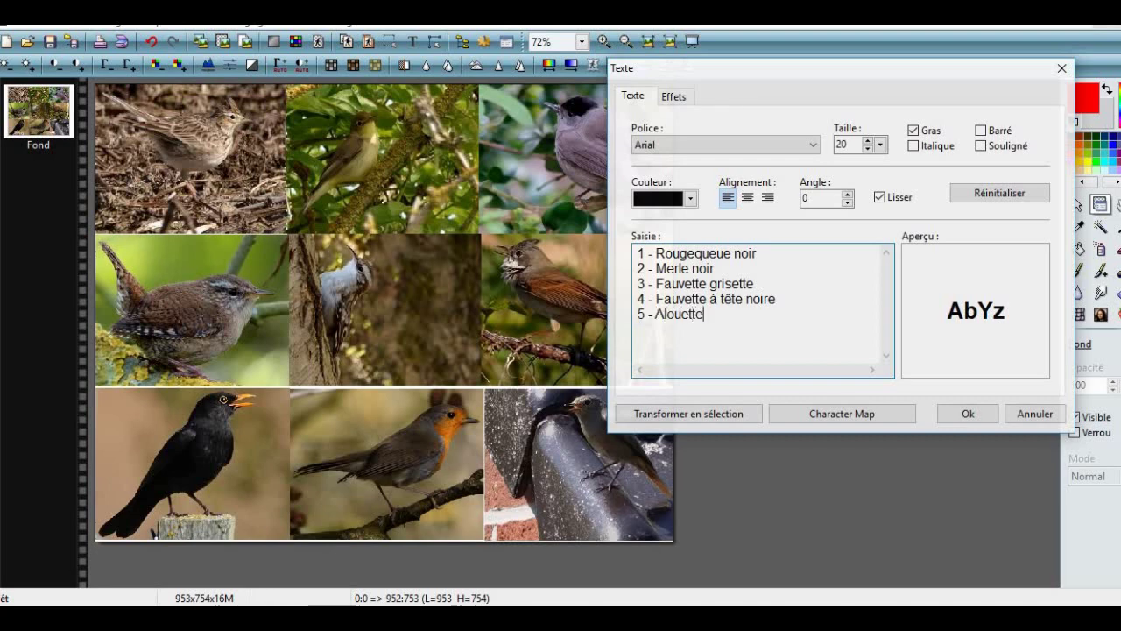
type("s champs")
Add the lines "6 - Troglodyte mignon" and "7 - Rougegorge familier" to the text
key("Return")
type("6 -")
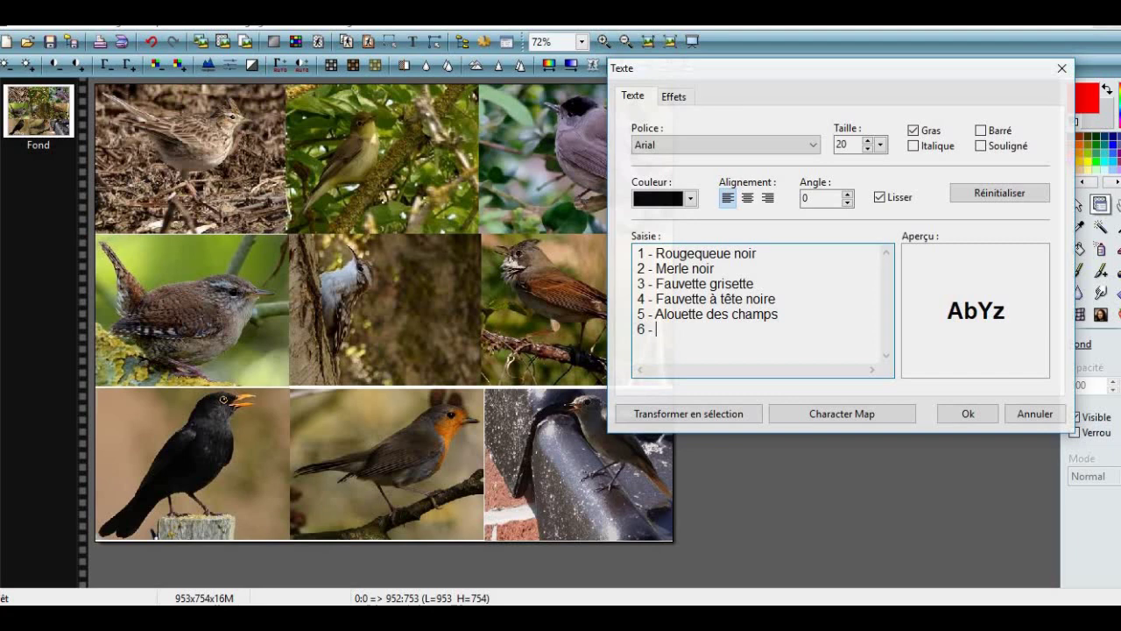
type("Troglodyte mignon")
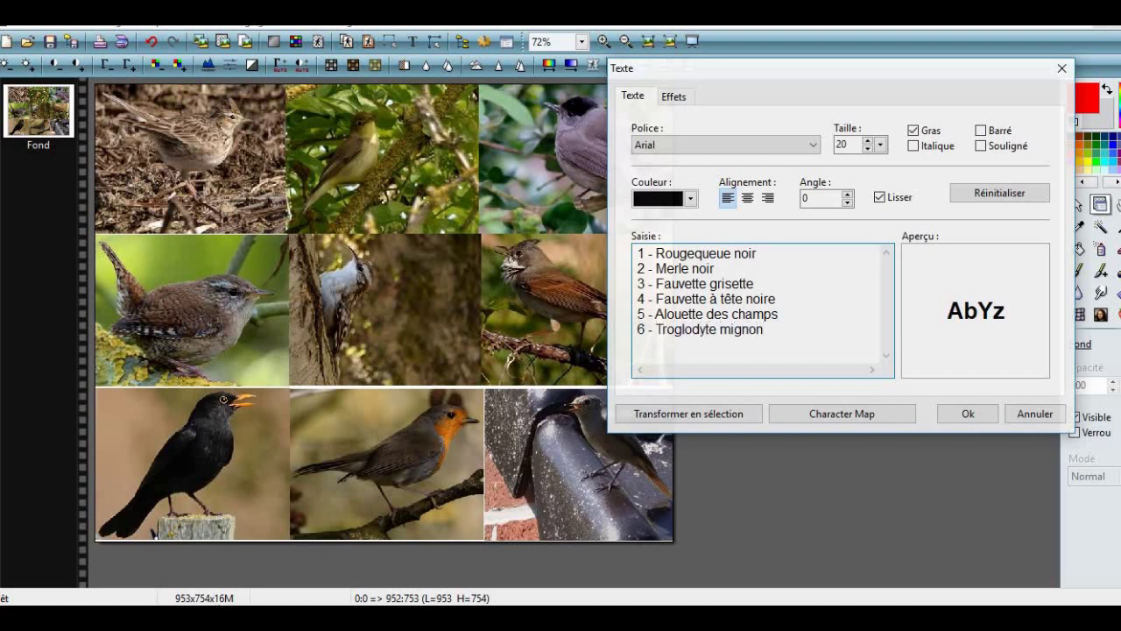
key("Return")
type("7 -")
type("Rougegorge famielie")
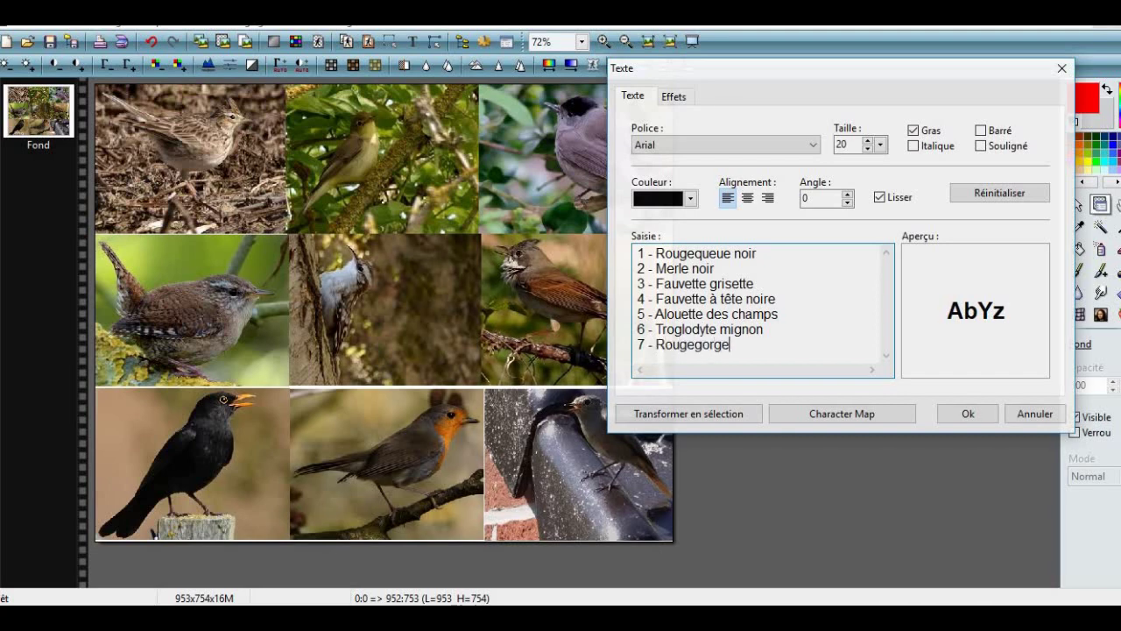
key("BackSpace")
key("BackSpace")
key("BackSpace")
key("BackSpace")
type("lier")
Add the lines "8 - Hypolais ictérine" and "9 - Grimpereau des jardins" to the text
key("Return")
type("8 -")
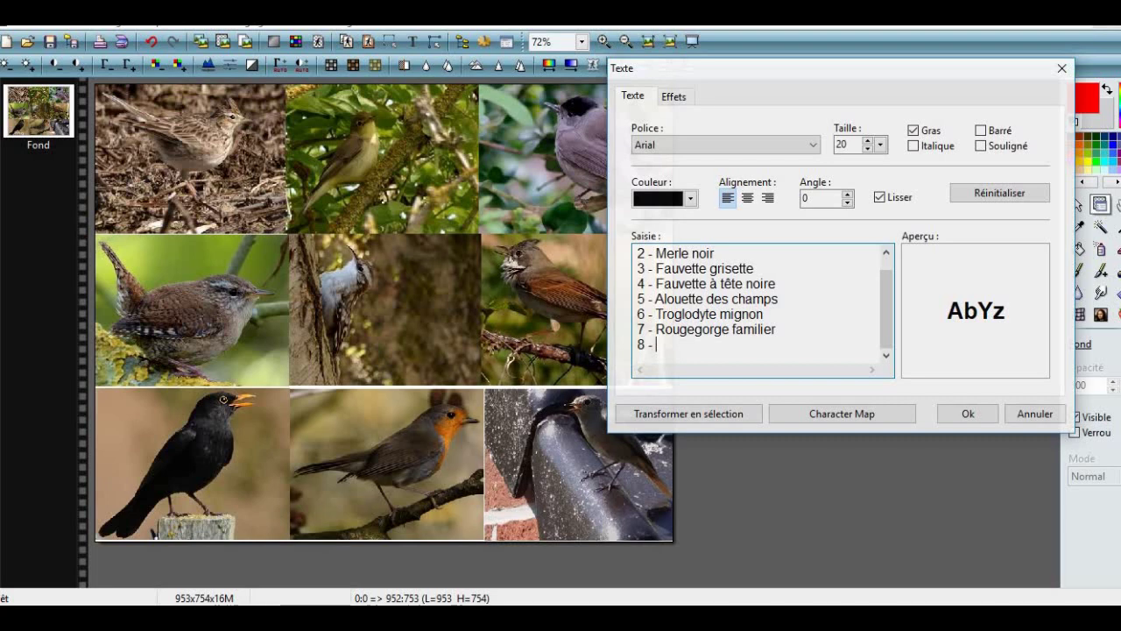
type("Hypolais ictérine")
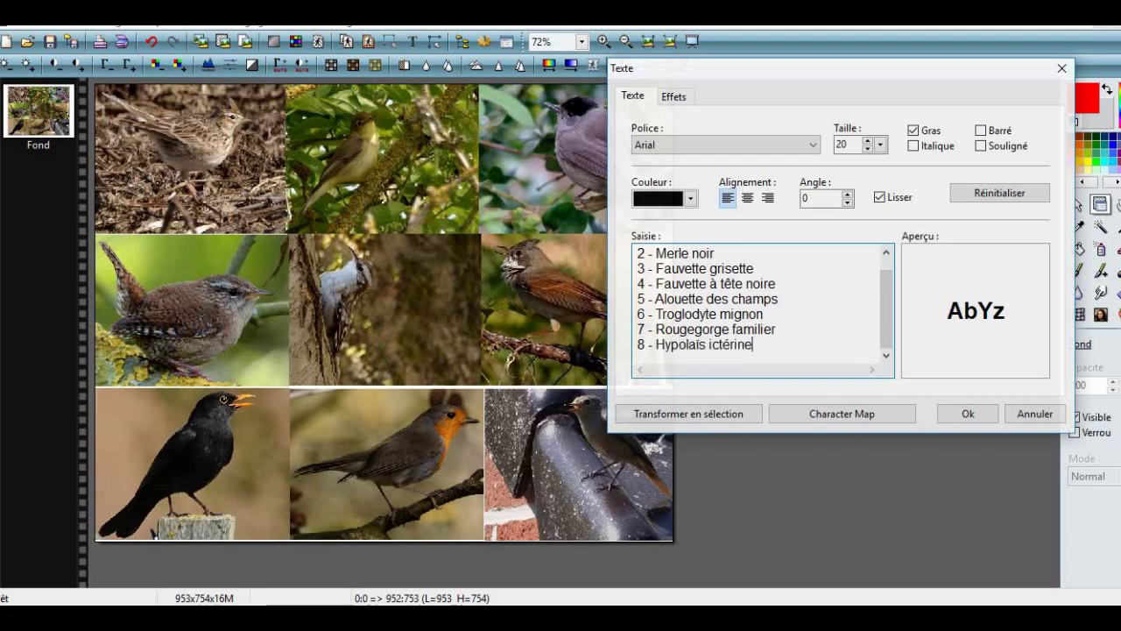
key("Return")
type("9 -")
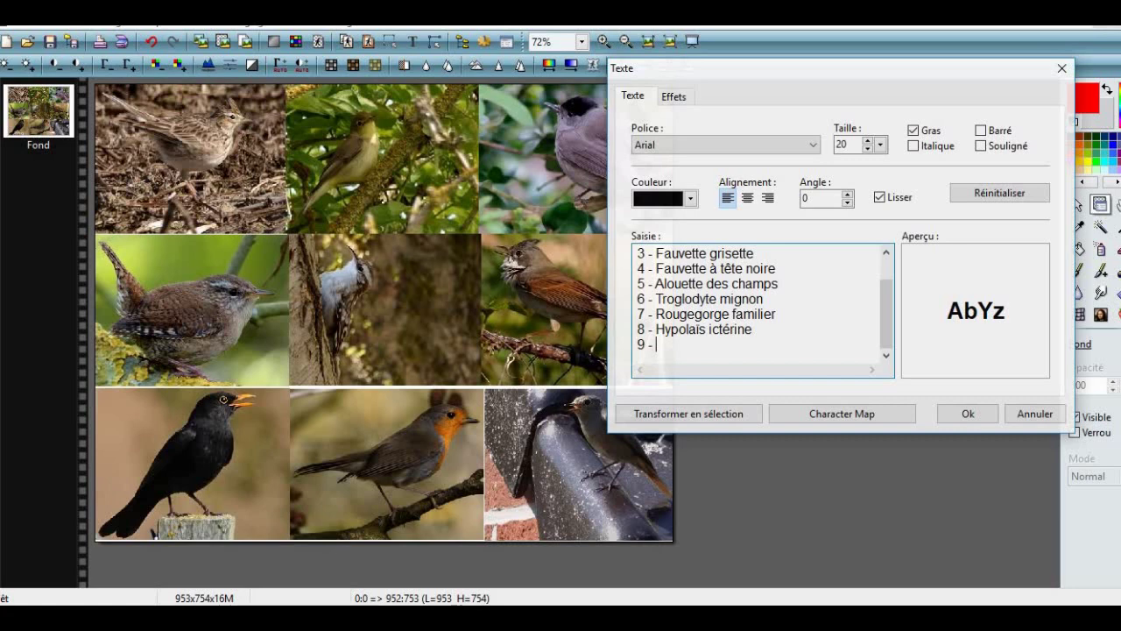
type("Grimpereau des j")
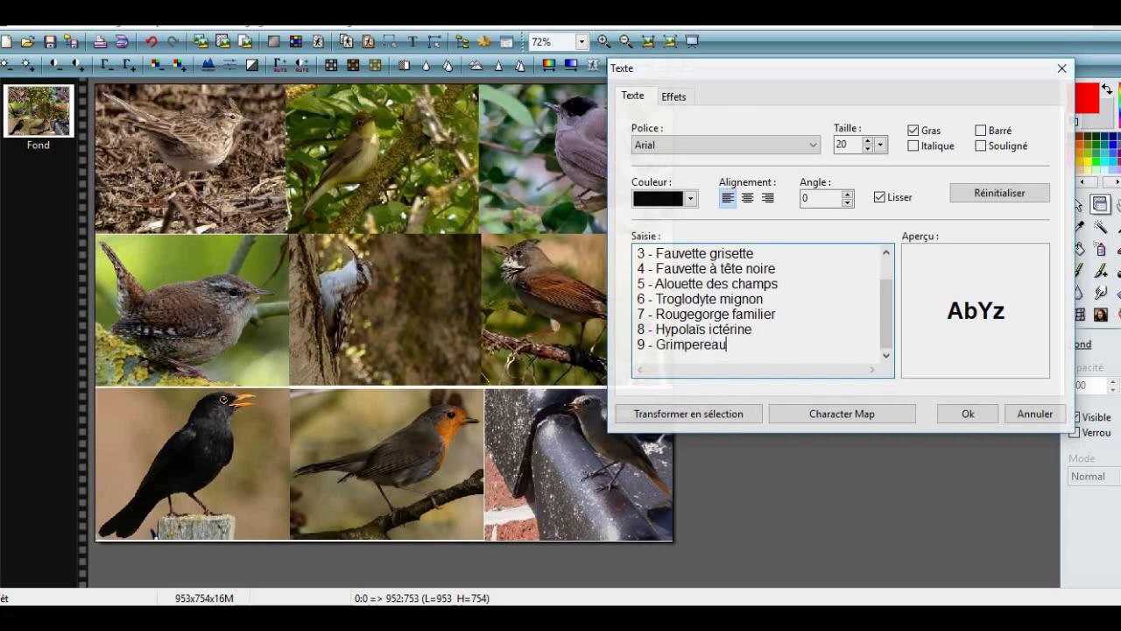
type("arfins")
key("BackSpace")
key("BackSpace")
key("BackSpace")
key("BackSpace")
type("dins")
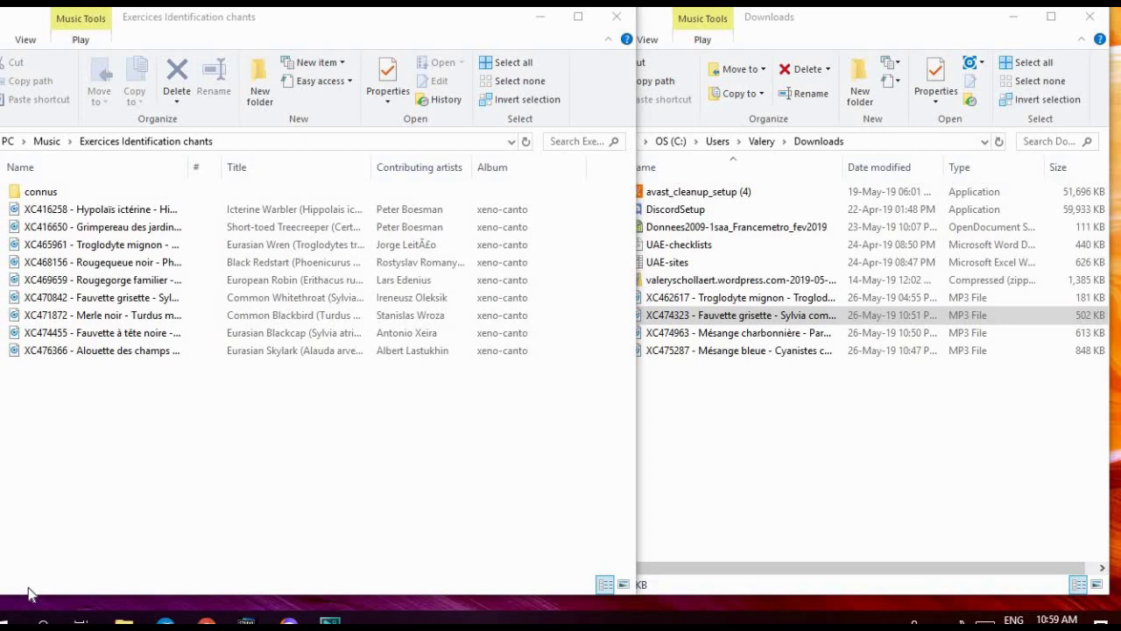
Delete XC465961 Troglodyte mignon from the Exercices Identification chants folder and move XC462617 Troglodyte mignon there from Downloads
left_click(149, 246)
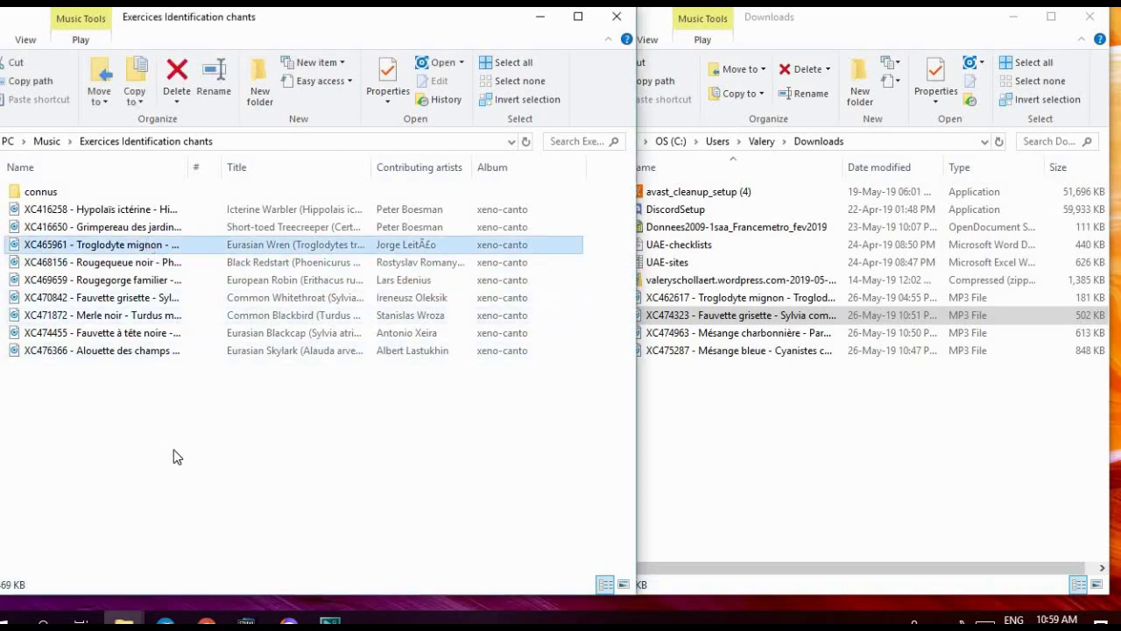
key("Delete")
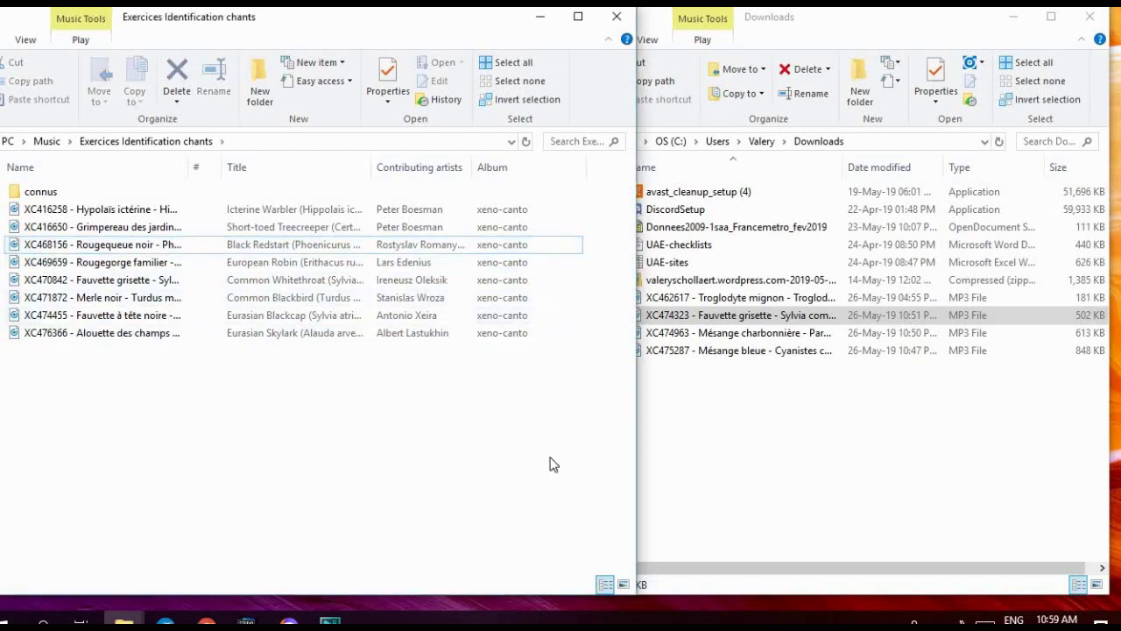
left_click(700, 457)
left_click(734, 302)
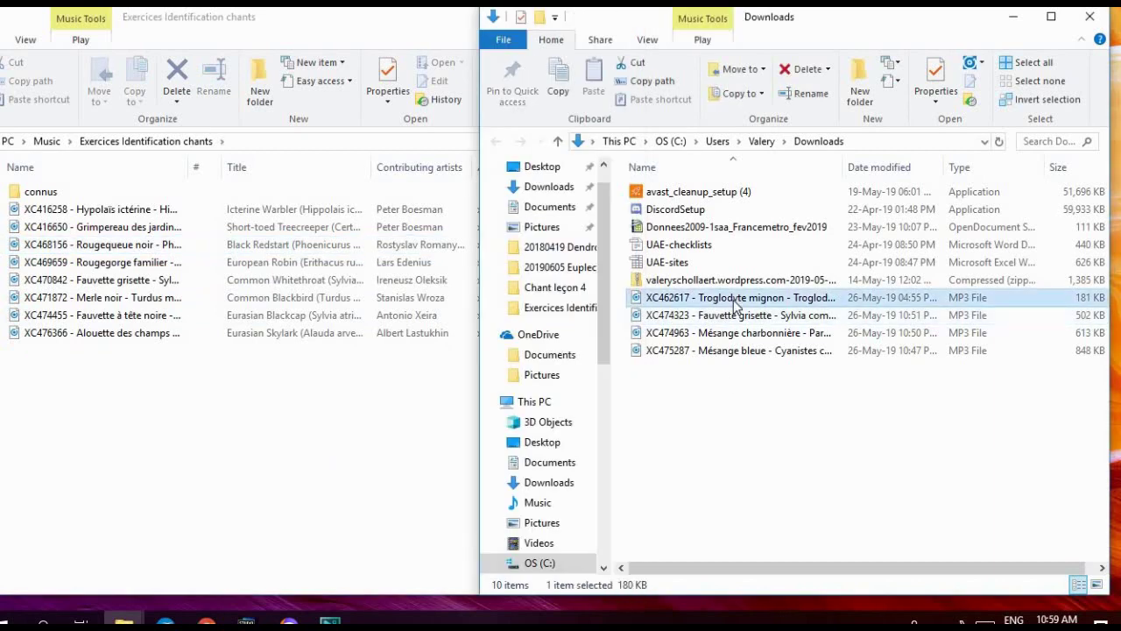
left_click(219, 394)
key("ctrl+v")
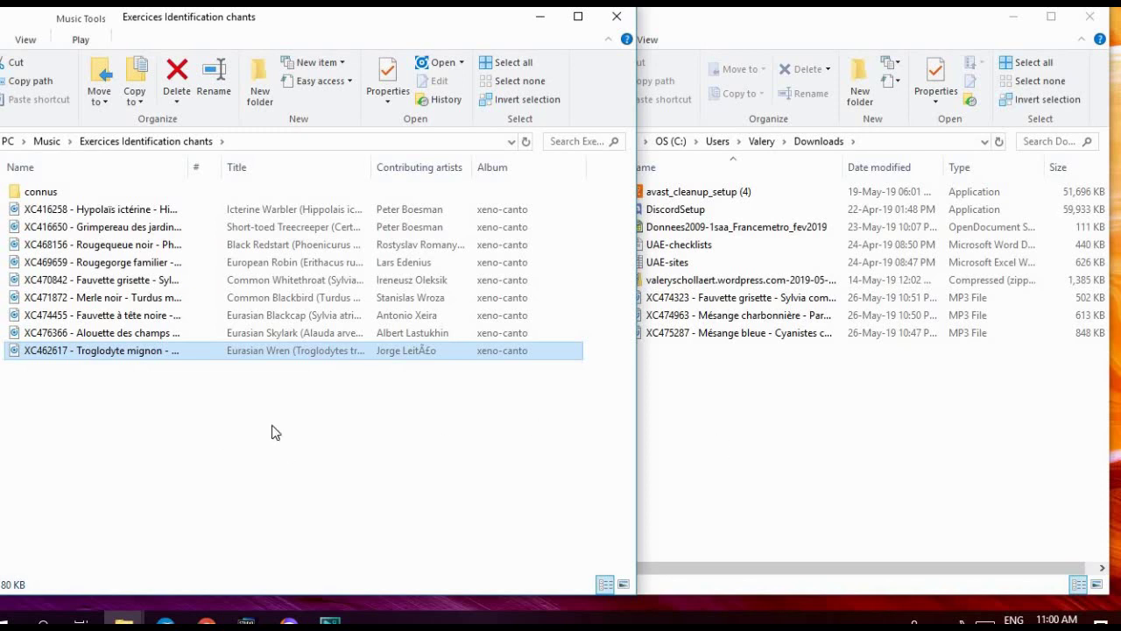
Move XC470842 Fauvette grisette into the connus subfolder and bring XC474323 Fauvette grisette from Downloads into the Exercices Identification chants folder
left_click(103, 281)
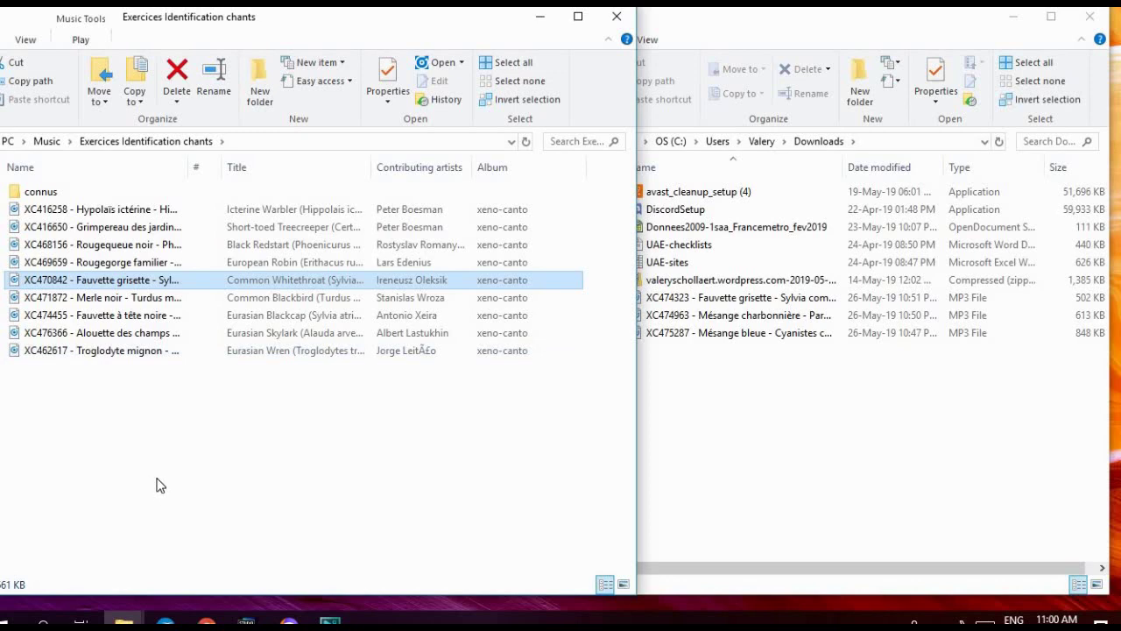
left_click_drag(125, 282, 69, 192)
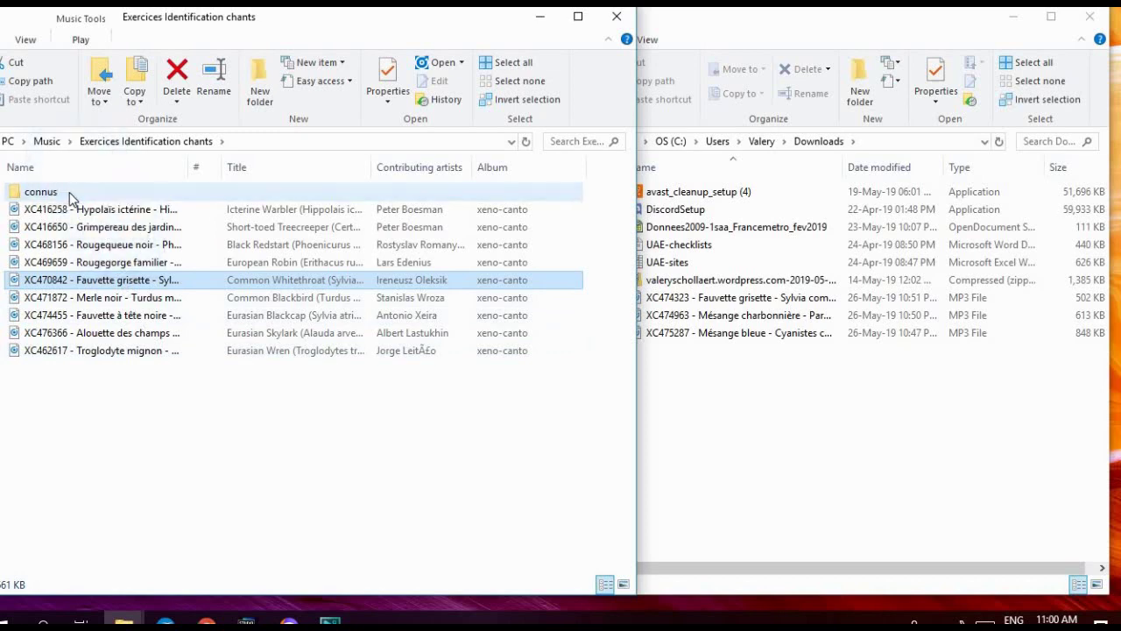
left_click(731, 464)
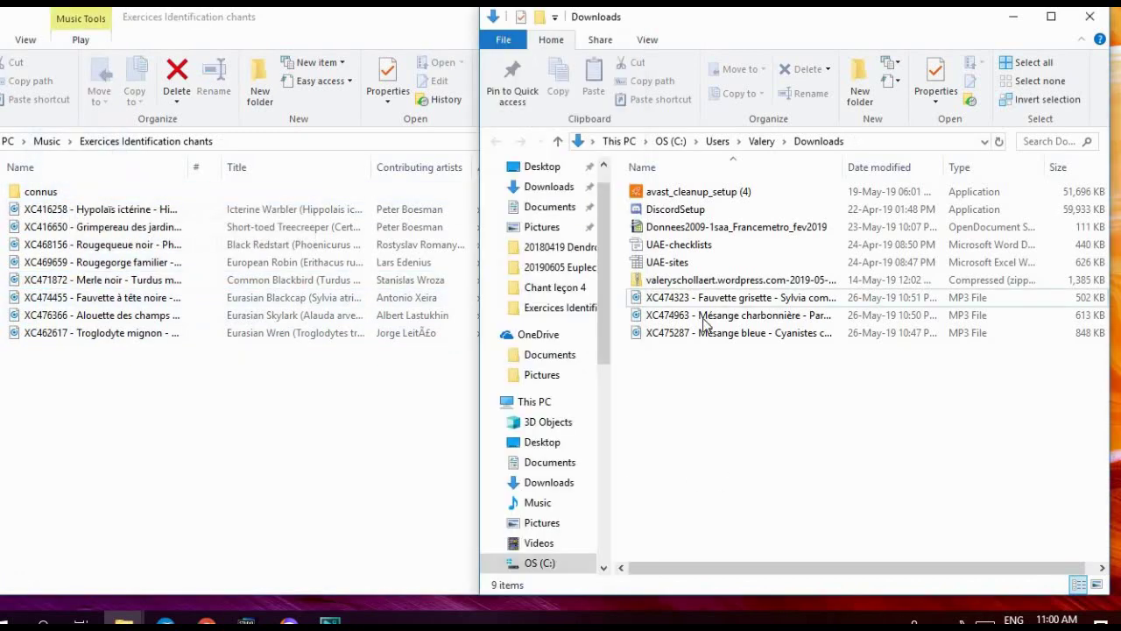
left_click_drag(703, 302, 176, 427)
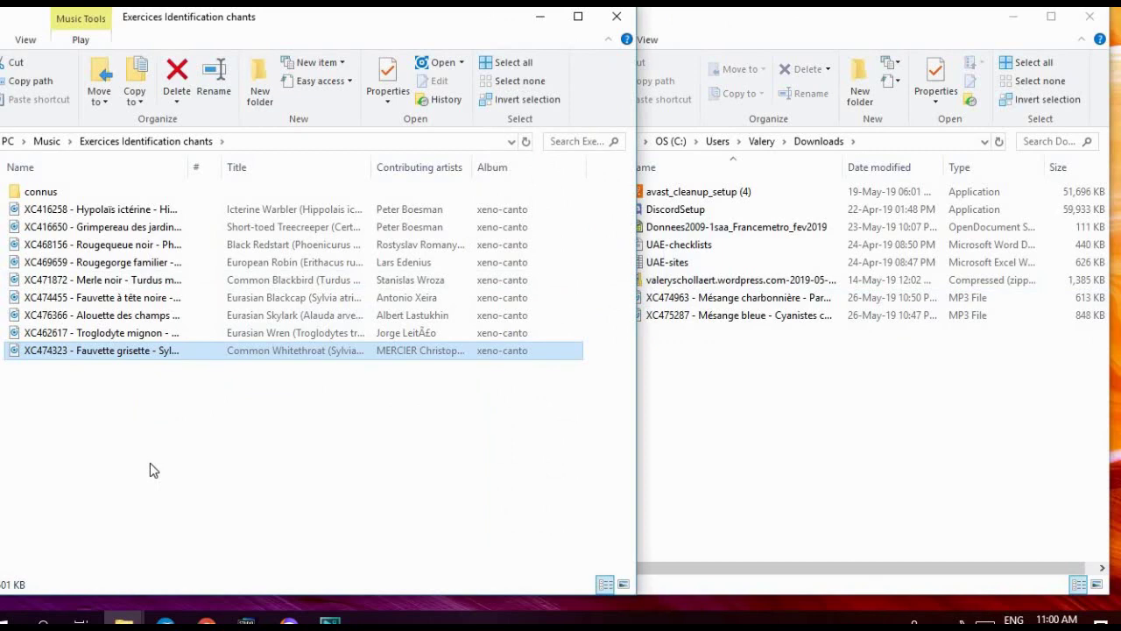
Move XC475287 Mésange bleue and XC474963 Mésange charbonnière from Downloads into the Exercices Identification chants folder
left_click(692, 429)
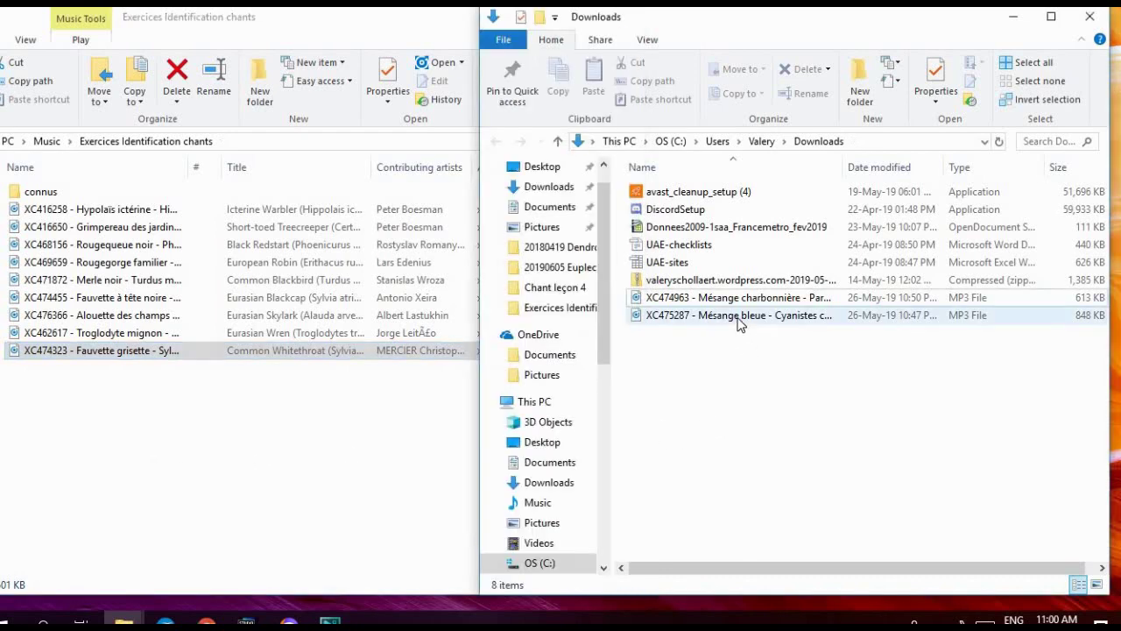
left_click(755, 319)
left_click_drag(759, 322, 181, 403)
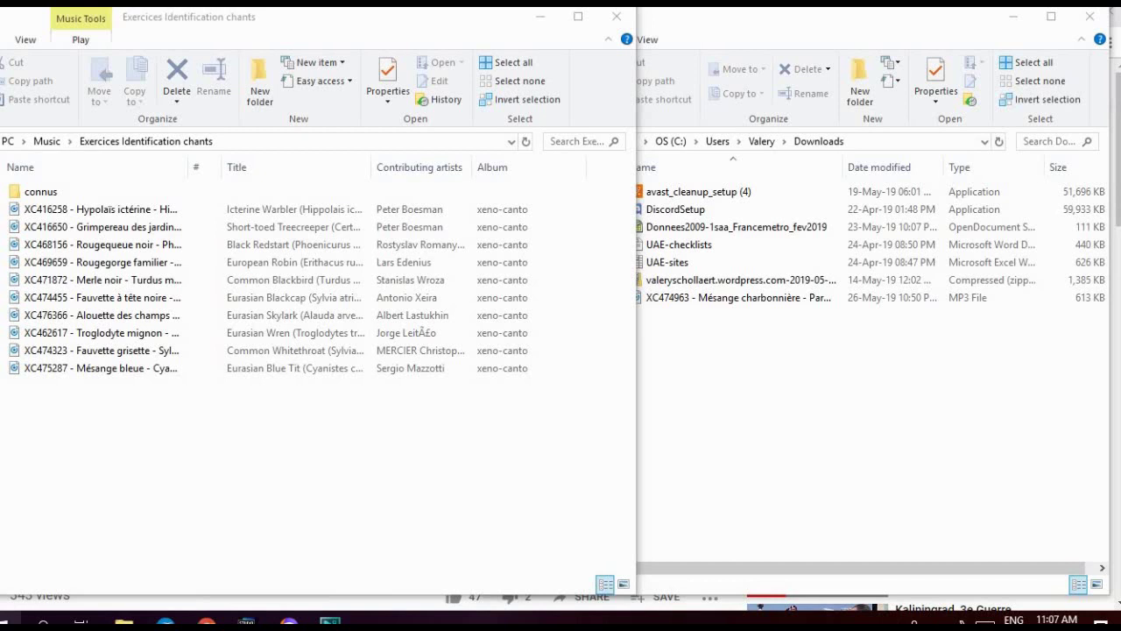
left_click(738, 297)
left_click_drag(739, 296, 232, 421)
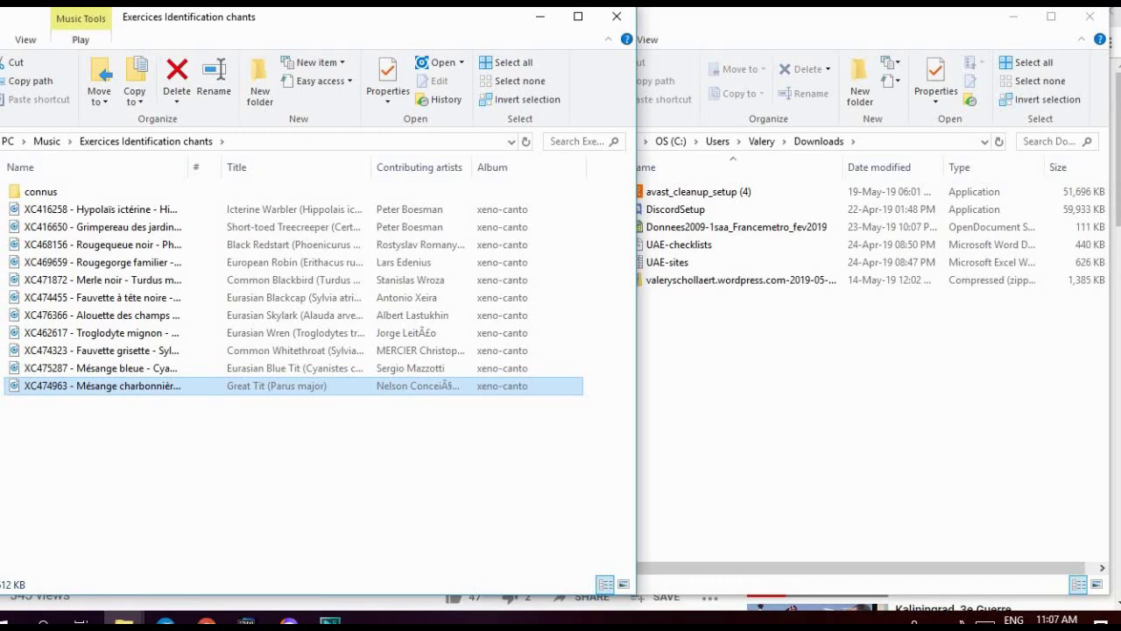
Move XC471872 Merle noir into the connus subfolder and sort that subfolder's files by title
left_click(102, 279)
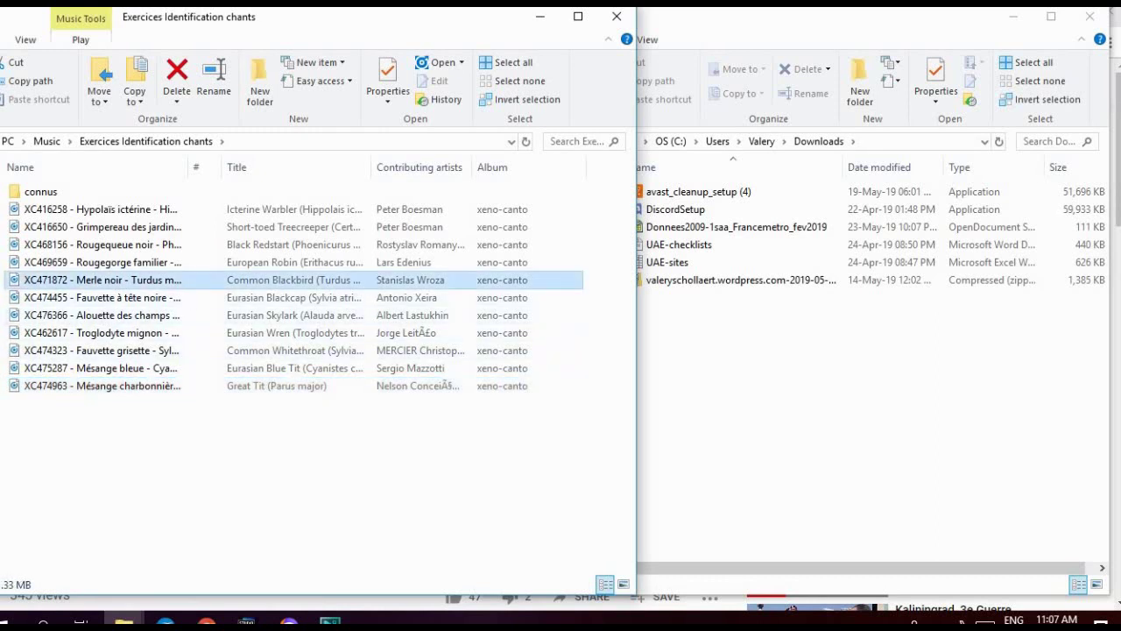
left_click_drag(122, 280, 44, 193)
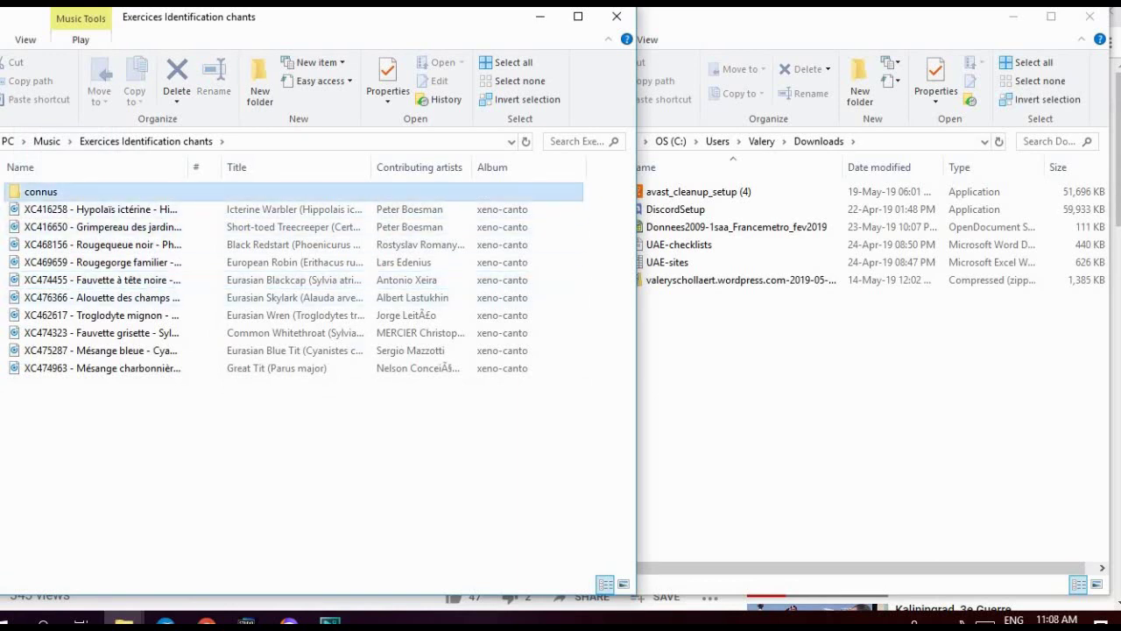
double_click(40, 191)
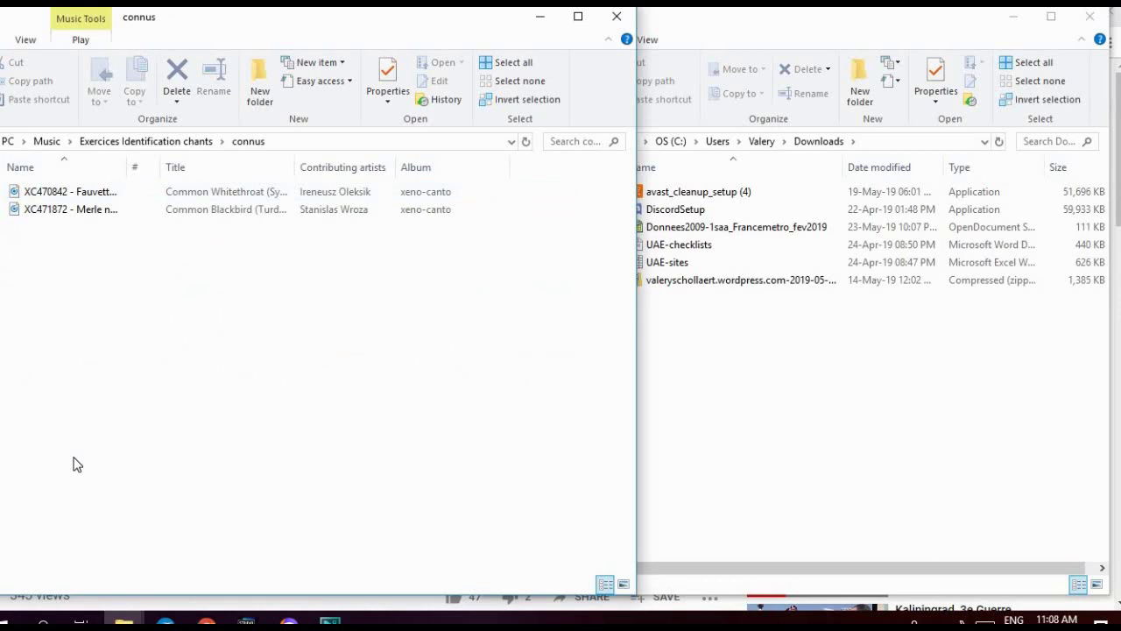
left_click(228, 172)
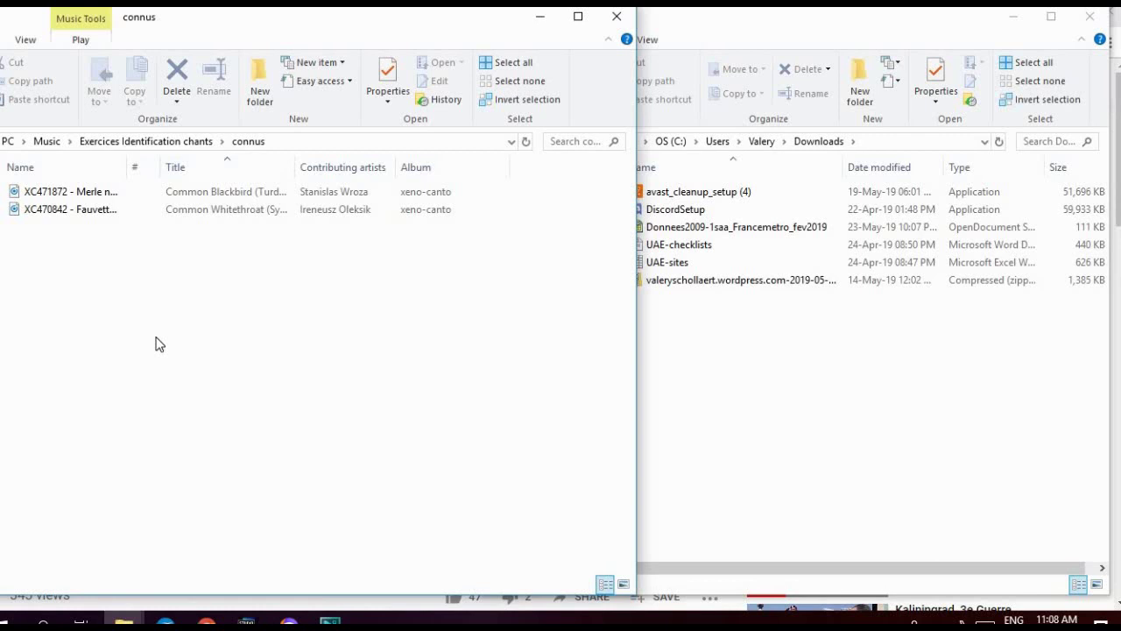
Move XC470842 Fauvette grisette from the connus subfolder back into the Exercices Identification chants folder
left_click(89, 207)
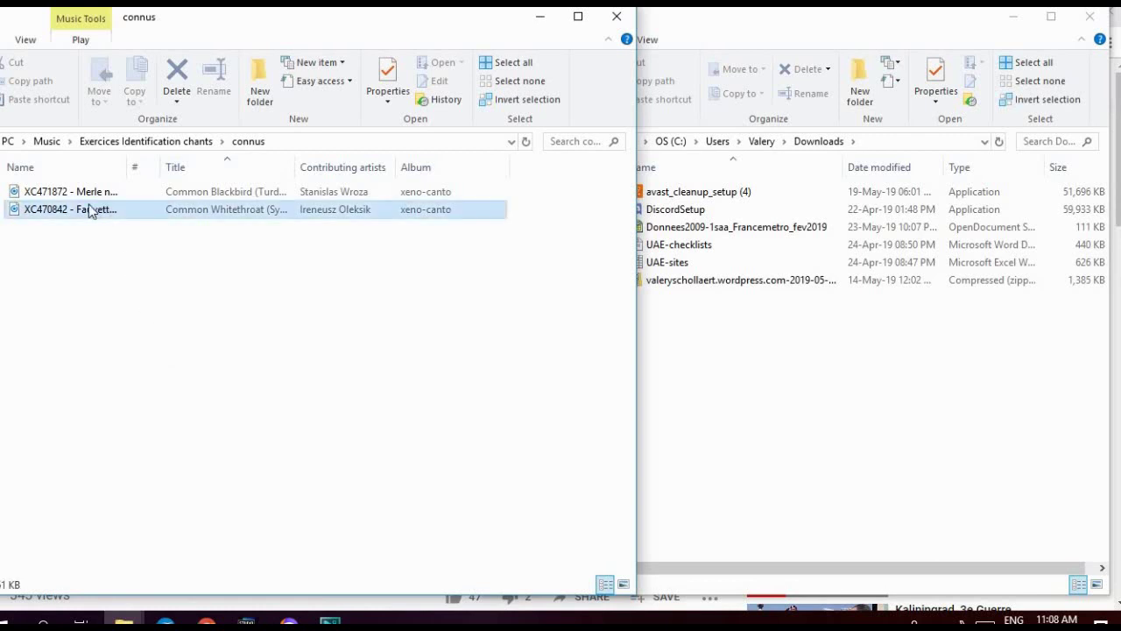
right_click(87, 204)
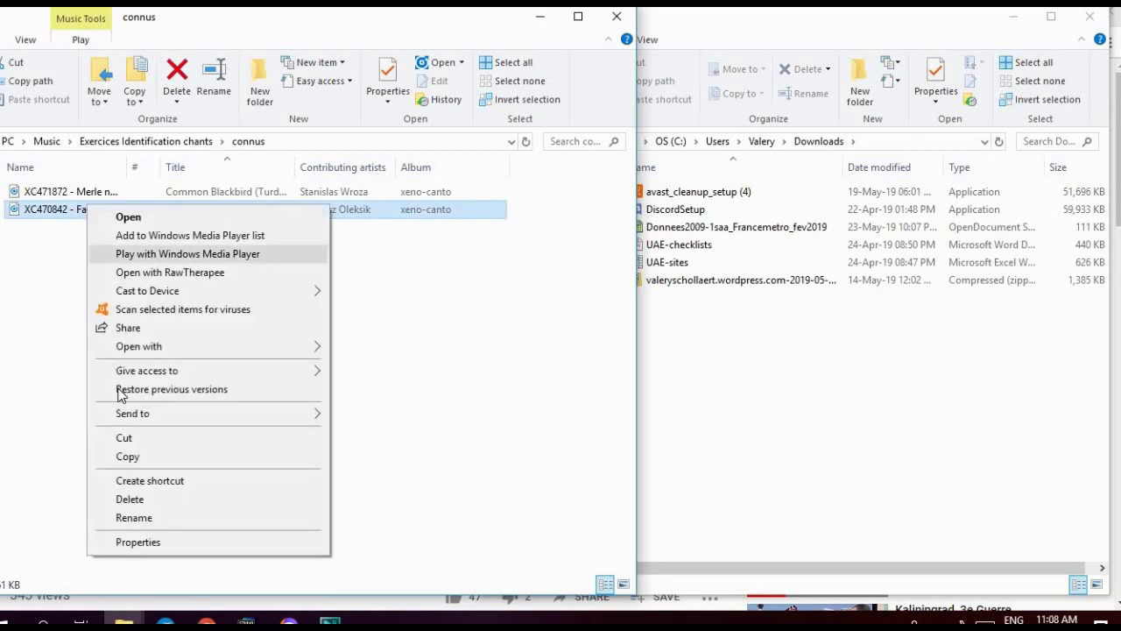
left_click(127, 438)
left_click(146, 141)
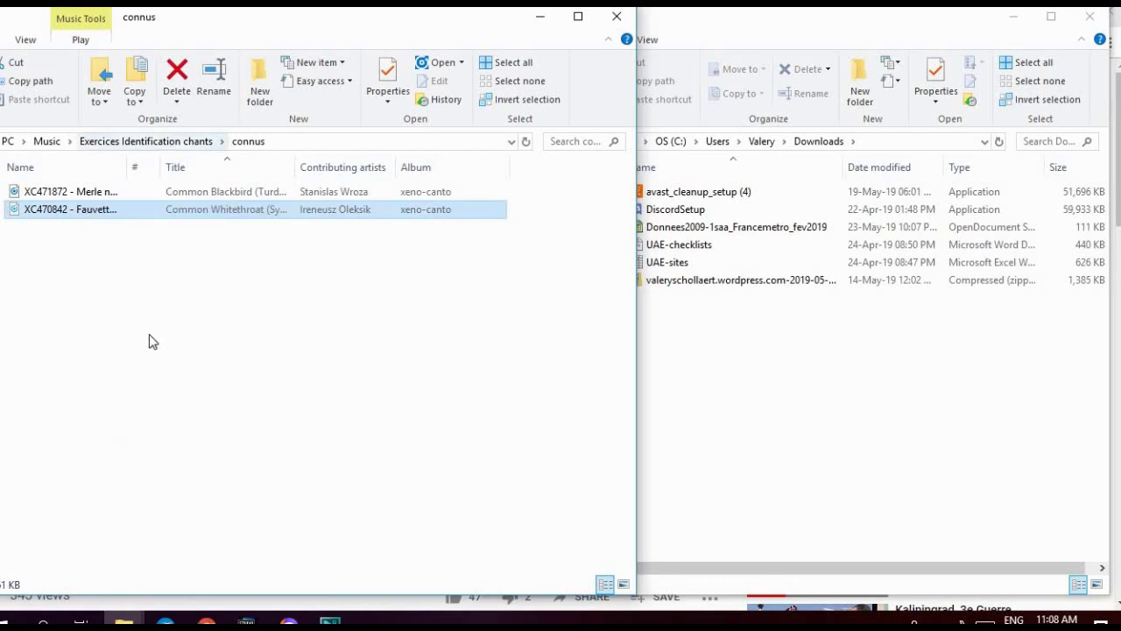
left_click(202, 468)
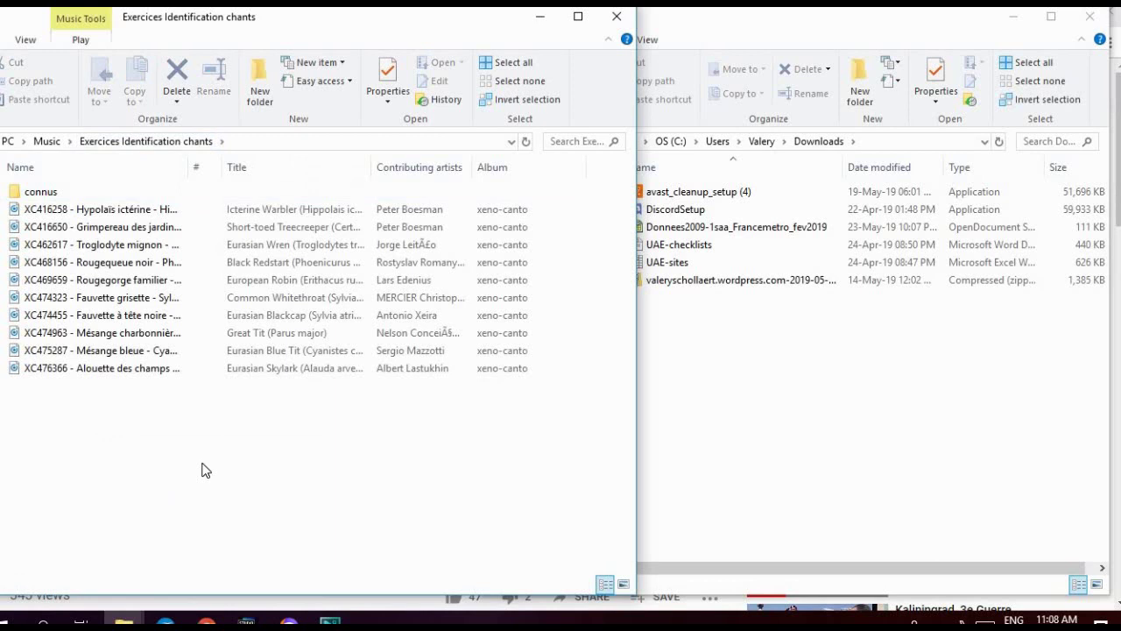
key("ctrl+v")
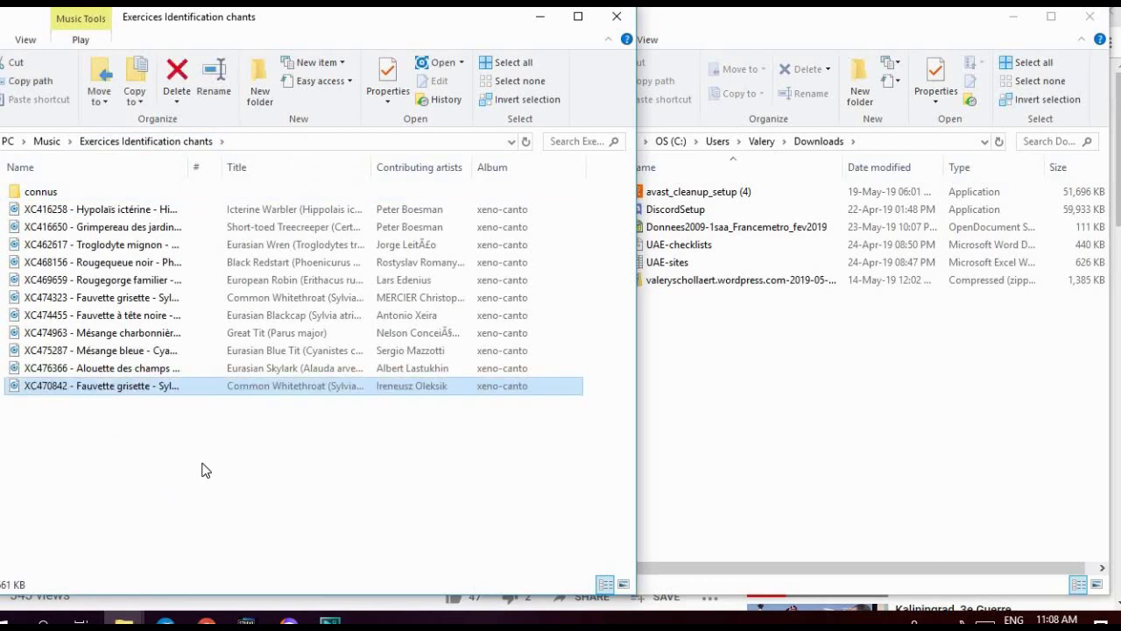